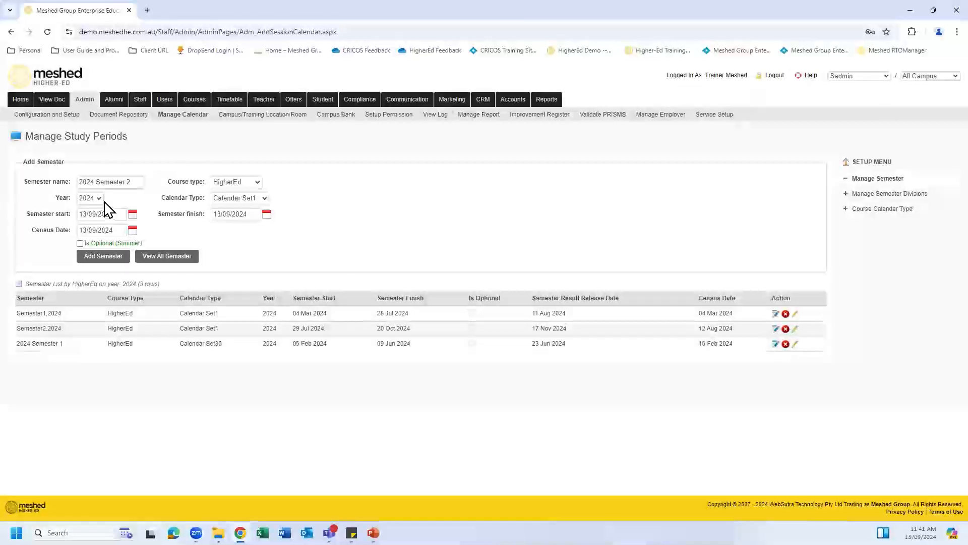
Step: Pick Calendar Set30 from the Calendar Type dropdown for the new semester
left_click(263, 199)
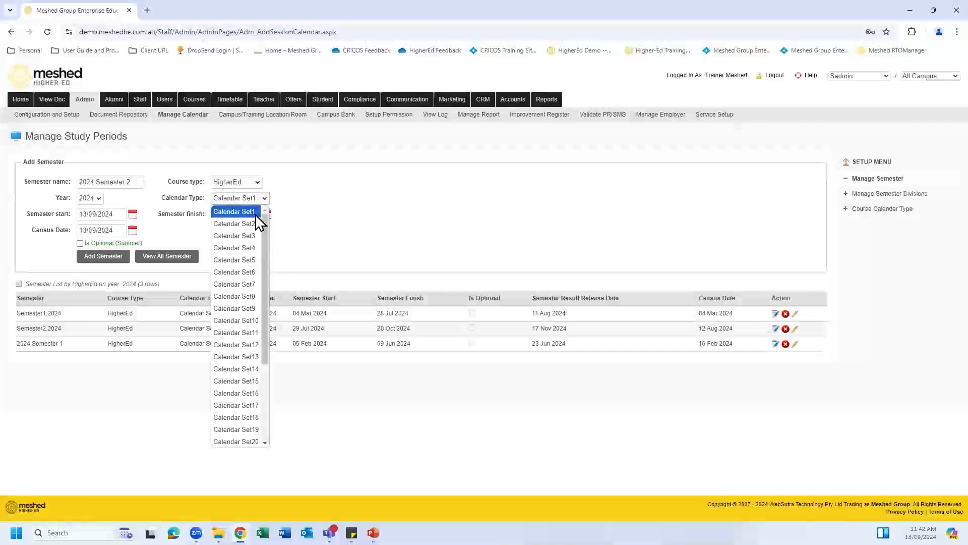
left_click_drag(267, 265, 258, 456)
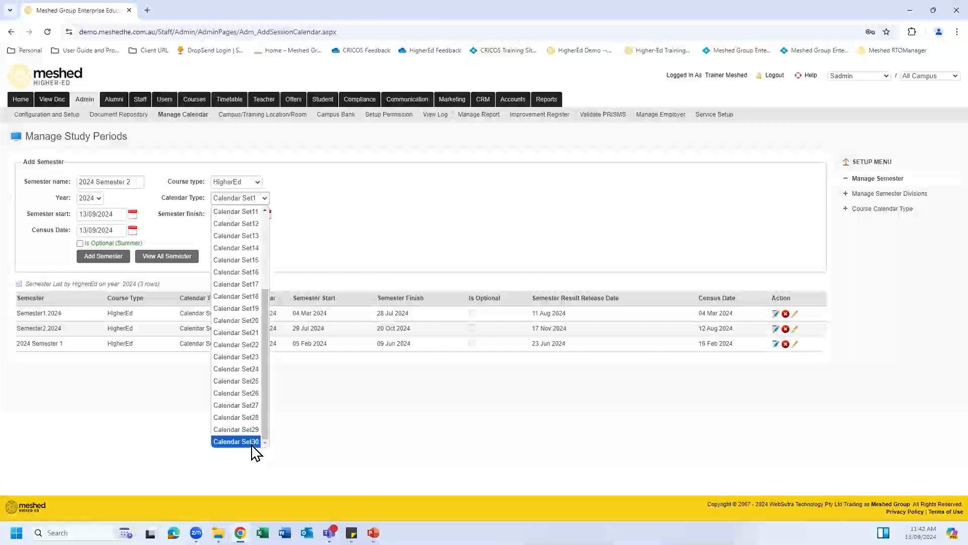
left_click(375, 405)
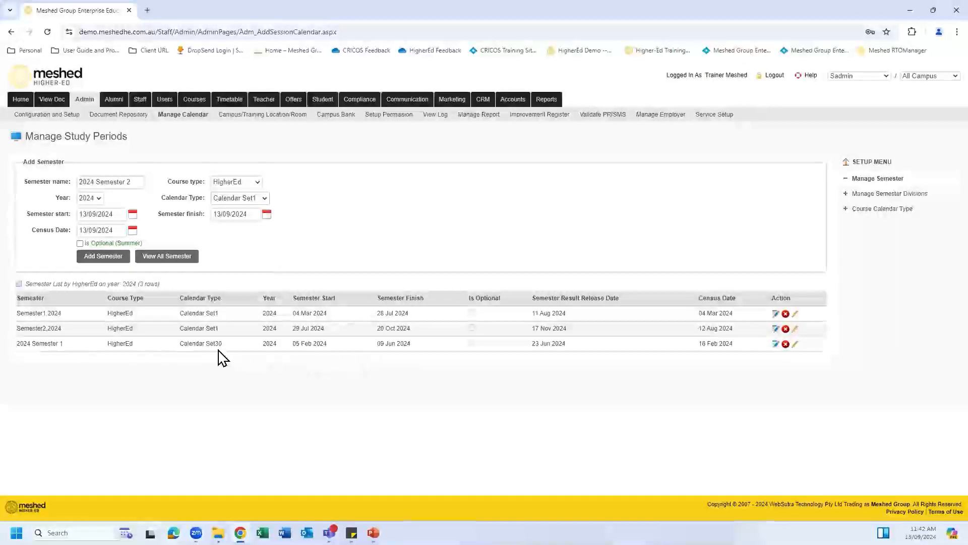
left_click(264, 198)
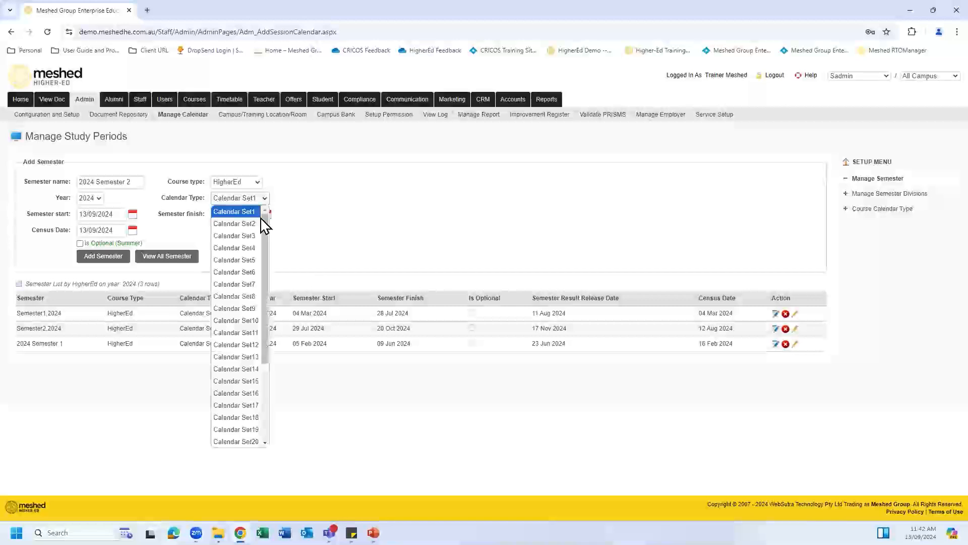
left_click_drag(267, 275, 266, 371)
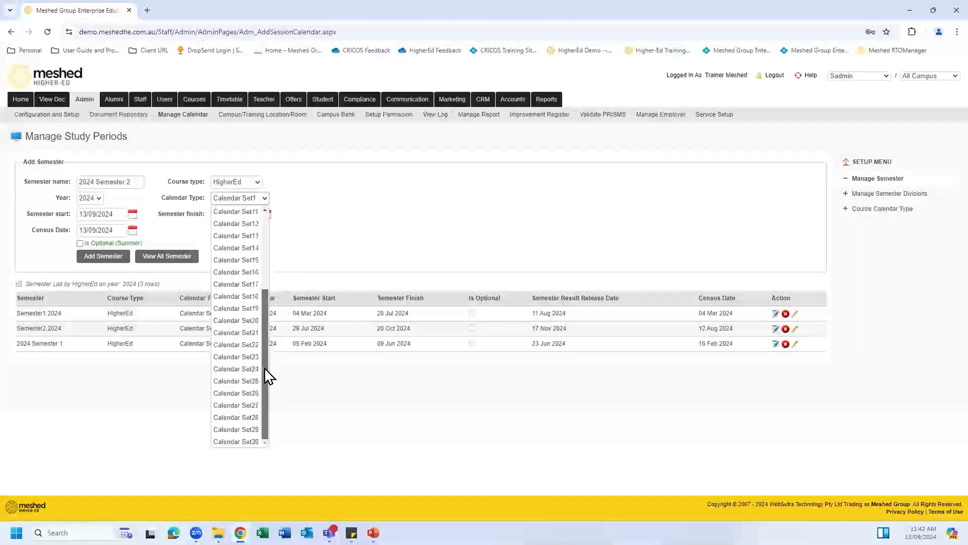
left_click(254, 442)
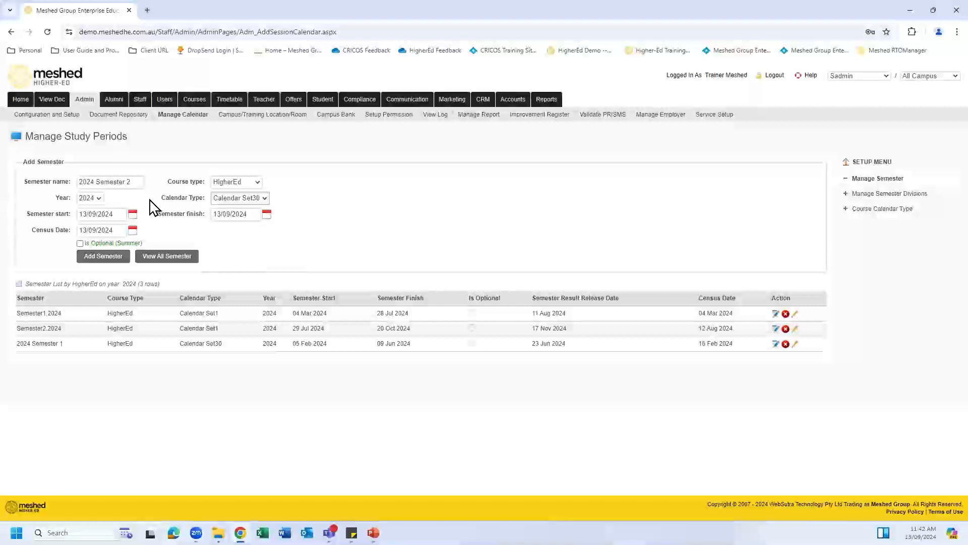
Step: Set the semester start date to 05/08/2024
left_click(133, 215)
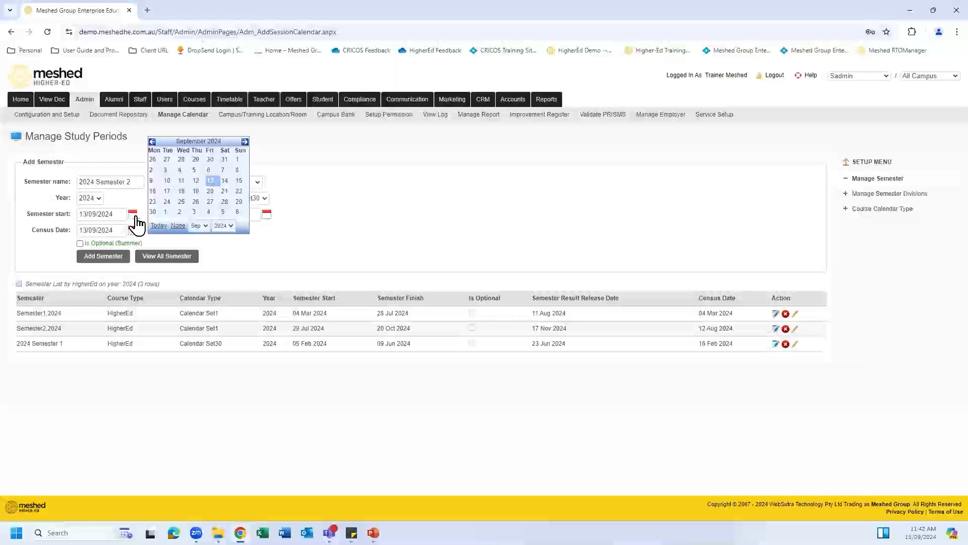
left_click(207, 226)
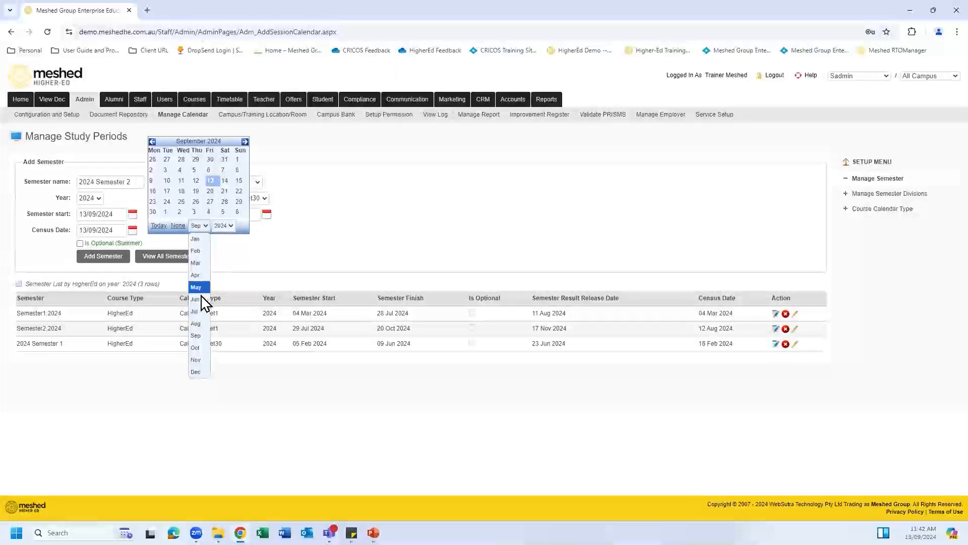
left_click(199, 325)
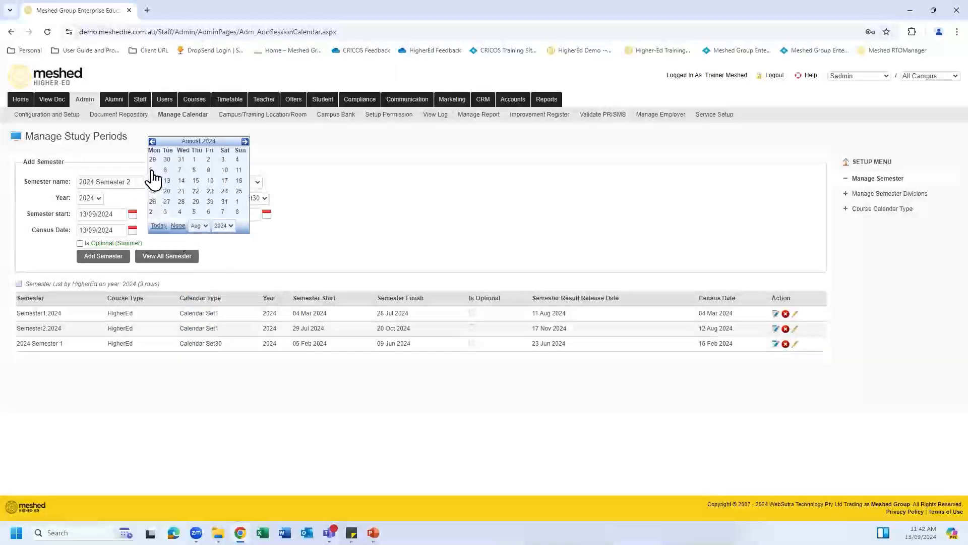
left_click(151, 170)
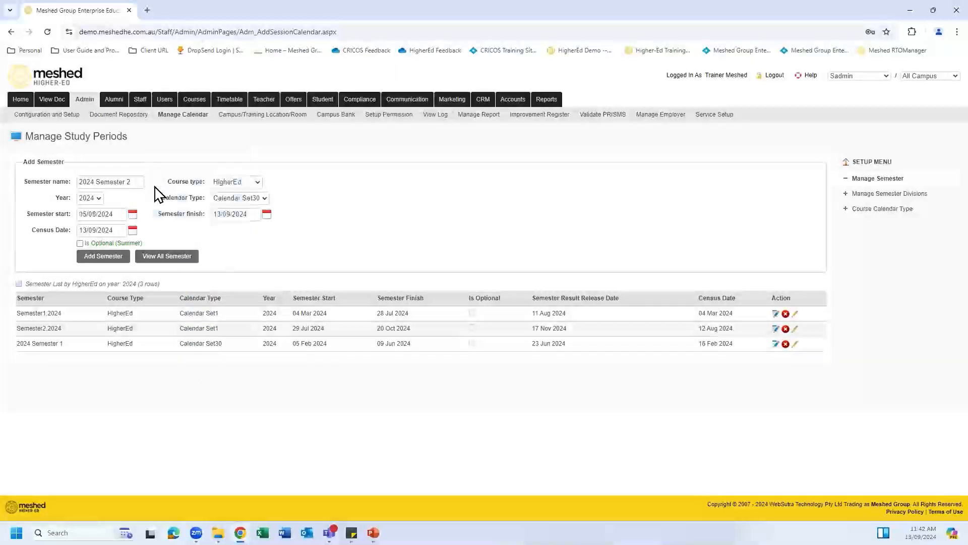
Step: Set the semester finish date to 08/12/2024
left_click(266, 216)
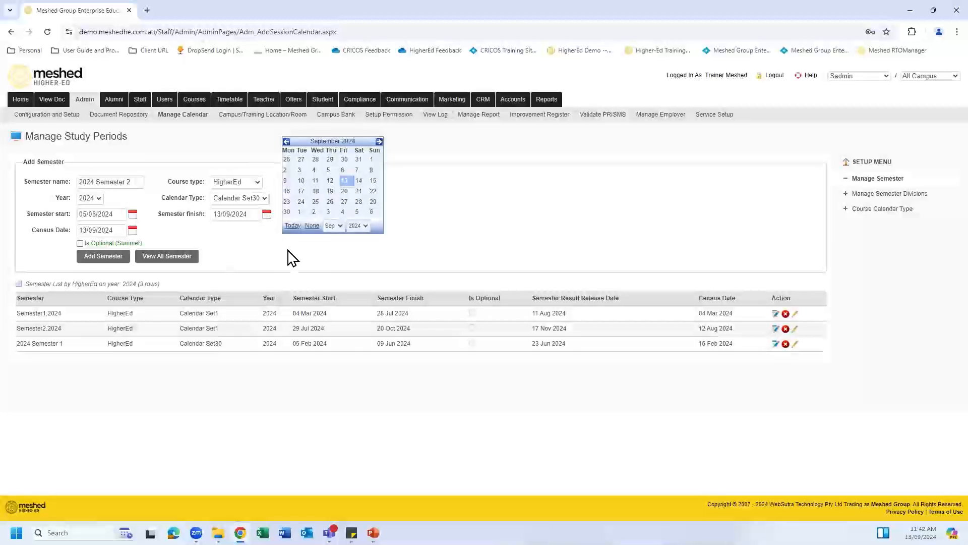
left_click(345, 236)
left_click(337, 376)
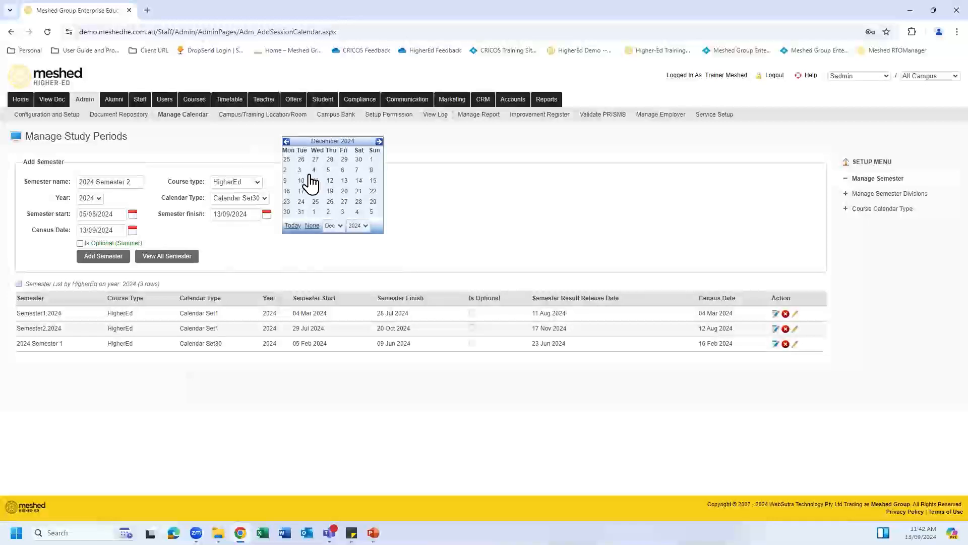
left_click(373, 172)
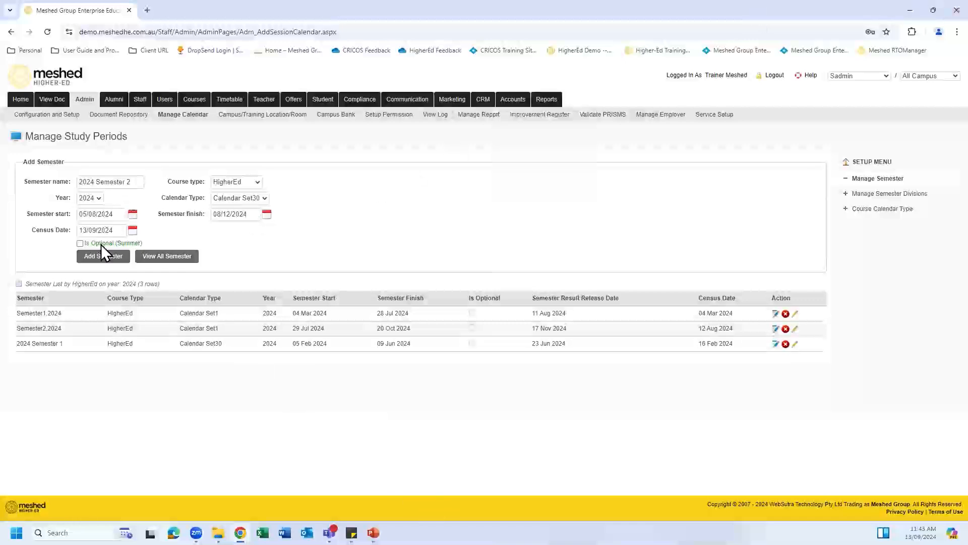
Step: Set the census date to 16/08/2024 and add 2024 Semester 2
left_click(133, 232)
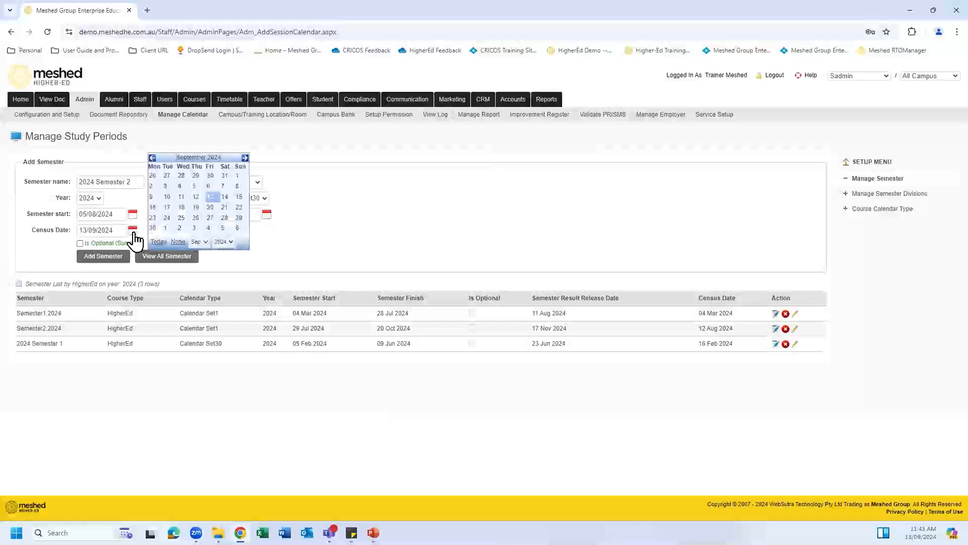
left_click(201, 242)
left_click(196, 339)
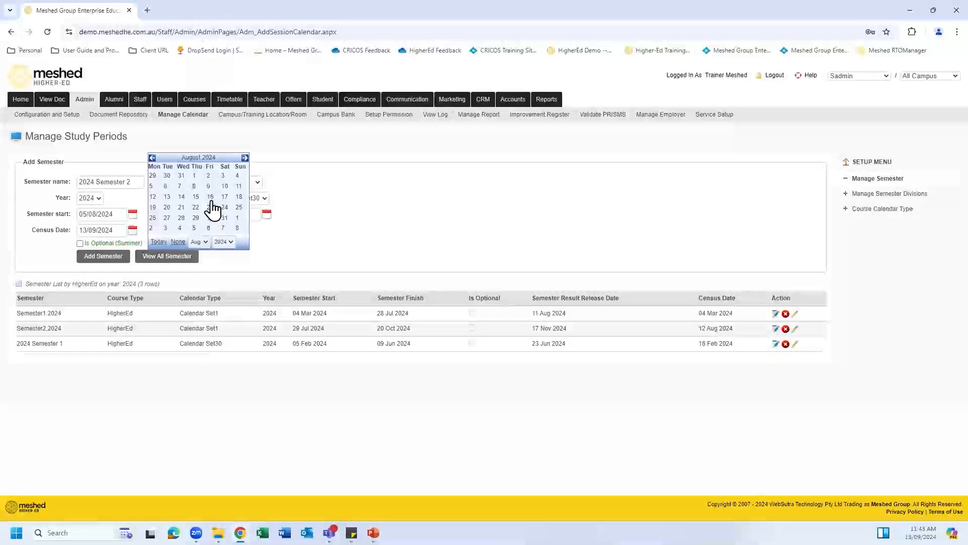
left_click(210, 197)
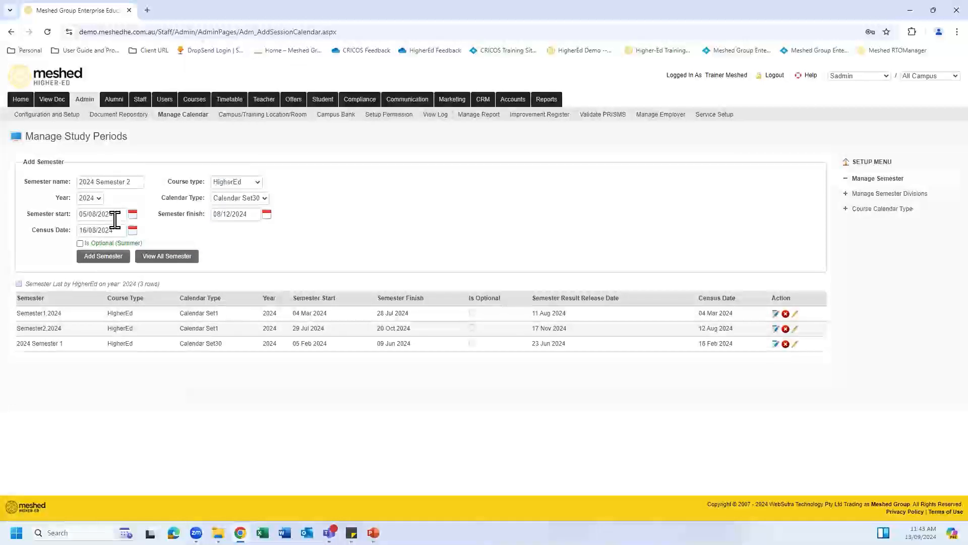
left_click(114, 258)
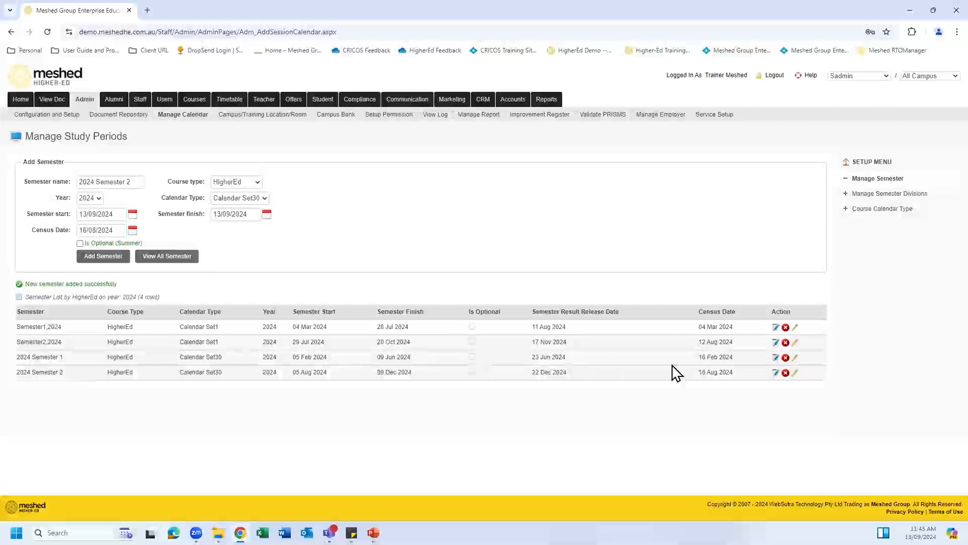
left_click(777, 357)
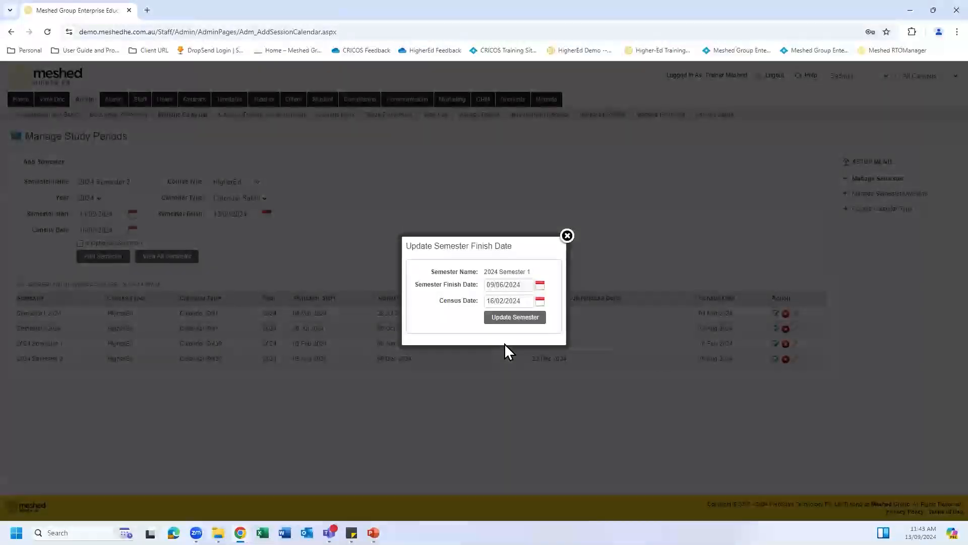
left_click(573, 247)
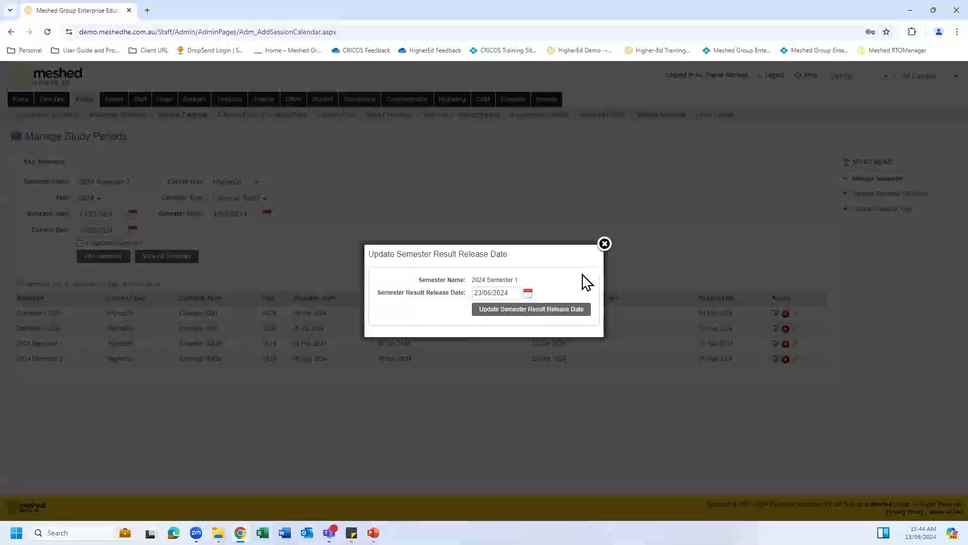
left_click(578, 314)
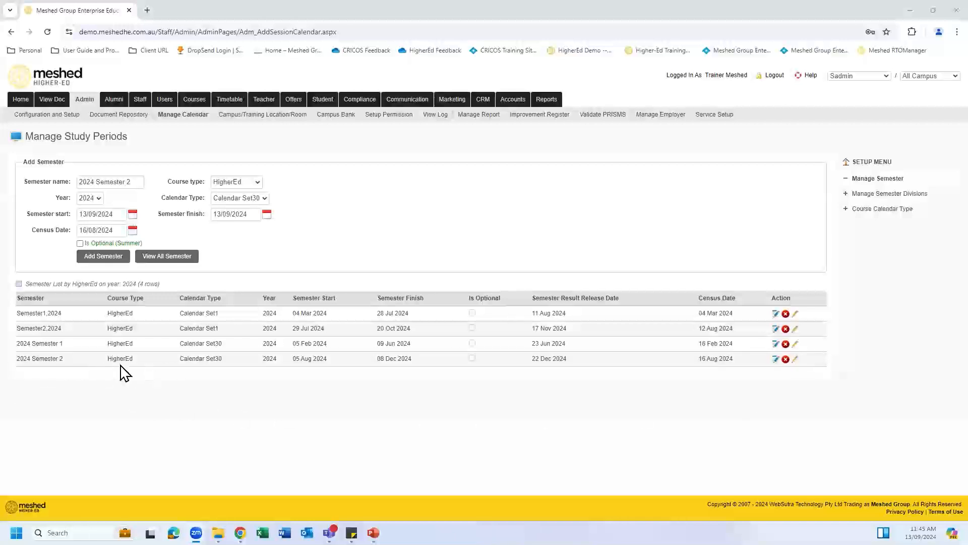
left_click(796, 359)
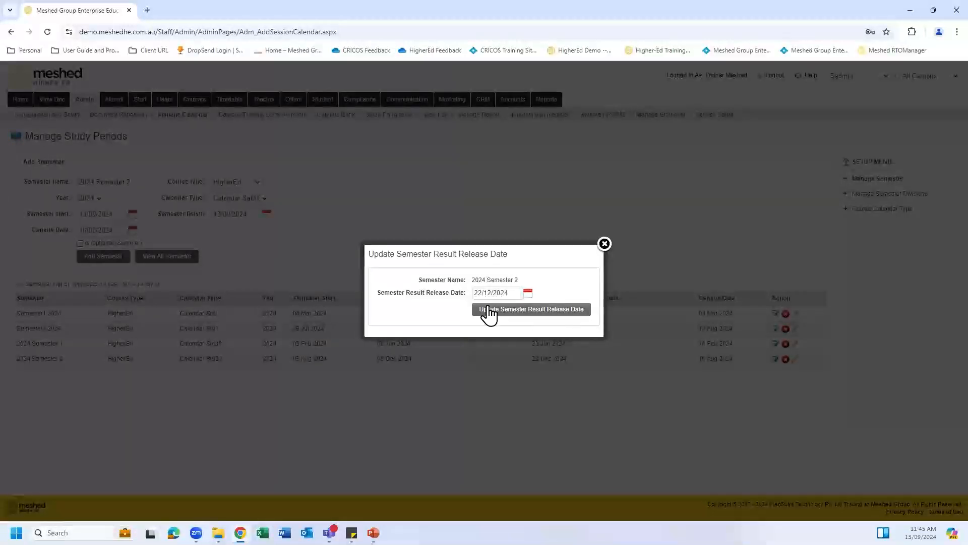
left_click(605, 245)
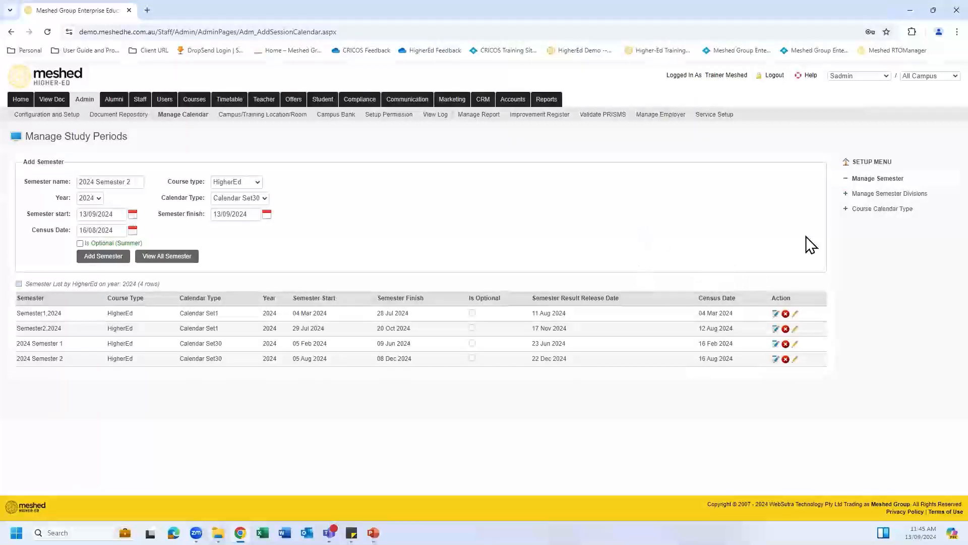
left_click(876, 196)
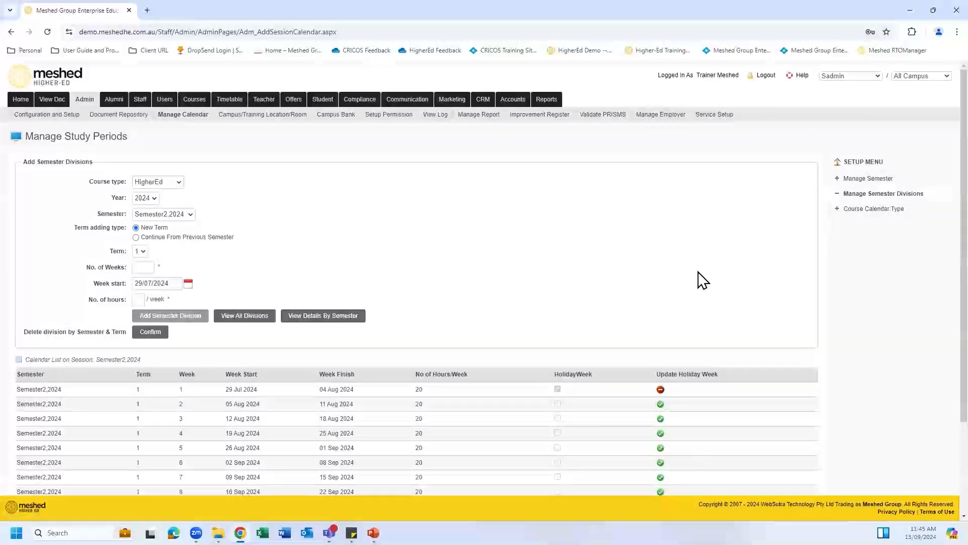
Step: For 2024 Semester 2, enter 18 weeks at 20 hours per week and generate the Term 1 division
scroll(704, 279, "down", 1)
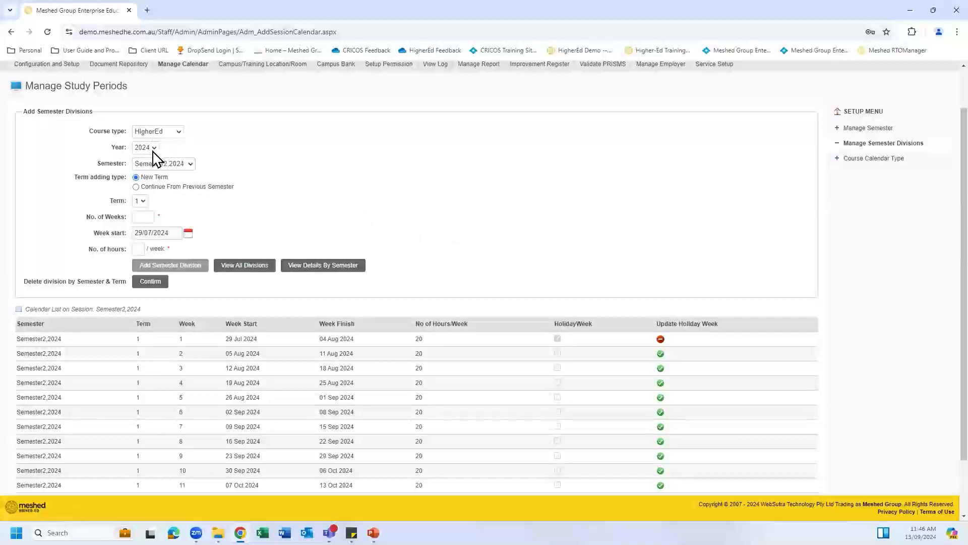
left_click(192, 164)
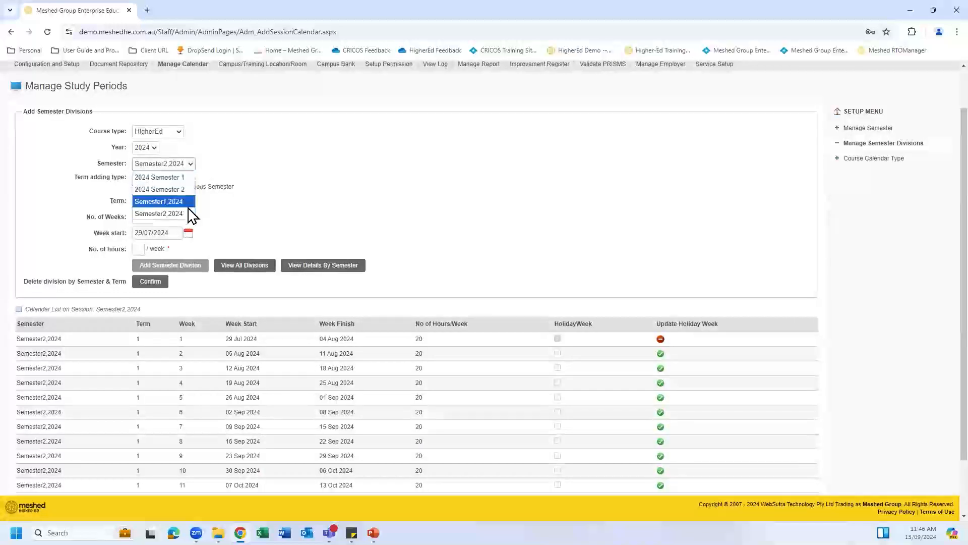
left_click(186, 189)
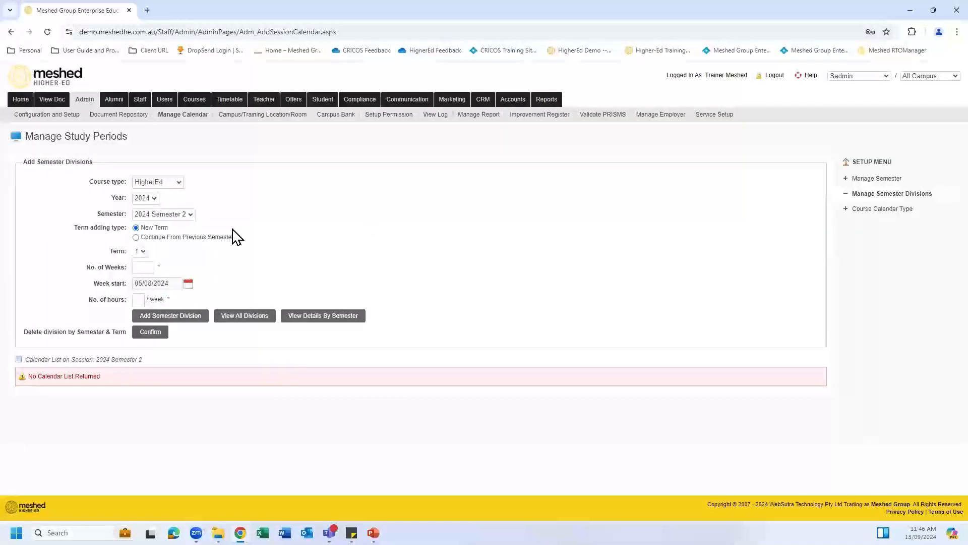
left_click(146, 268)
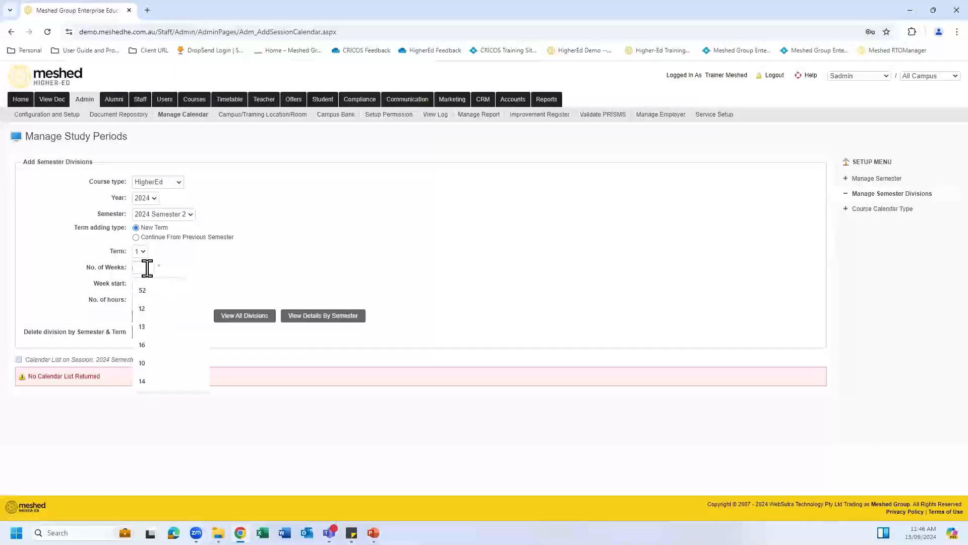
type("18")
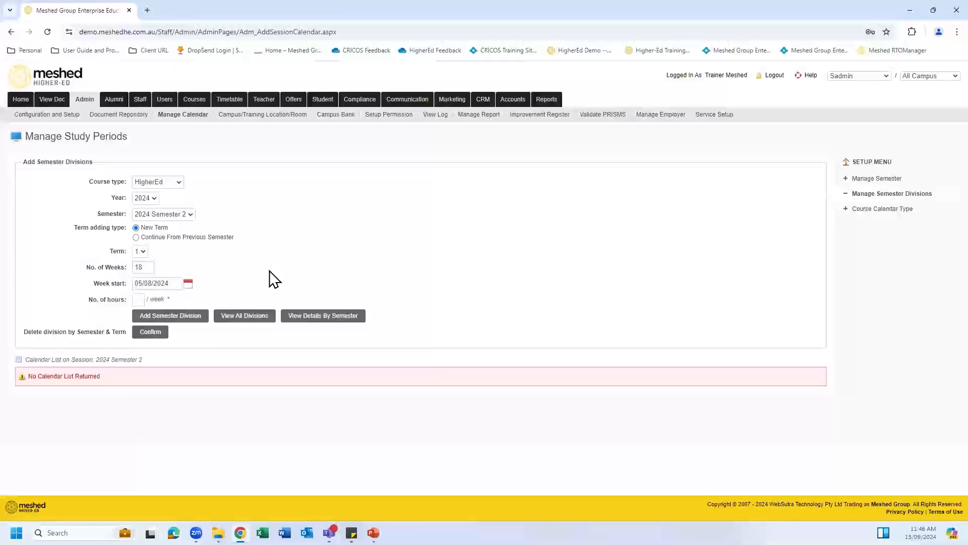
left_click(141, 299)
left_click(159, 302)
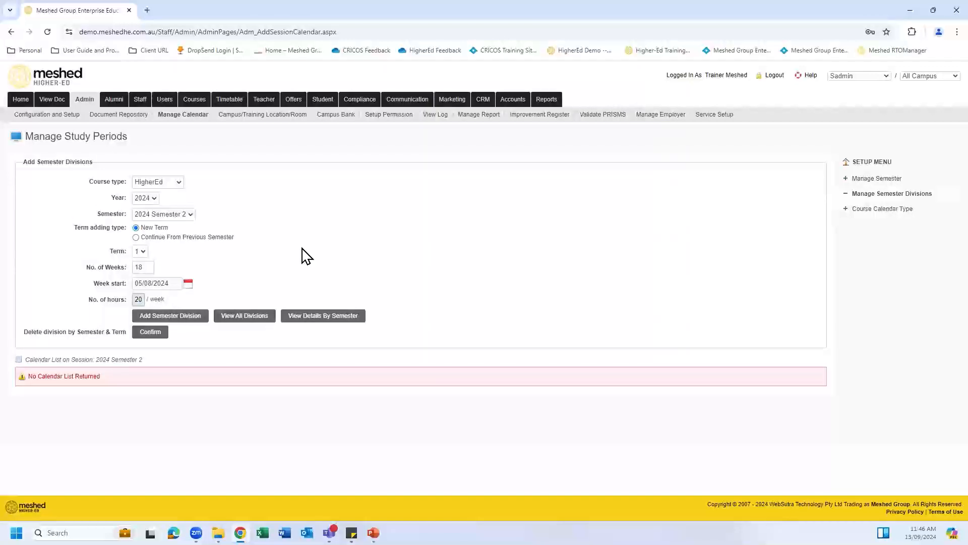
left_click(187, 318)
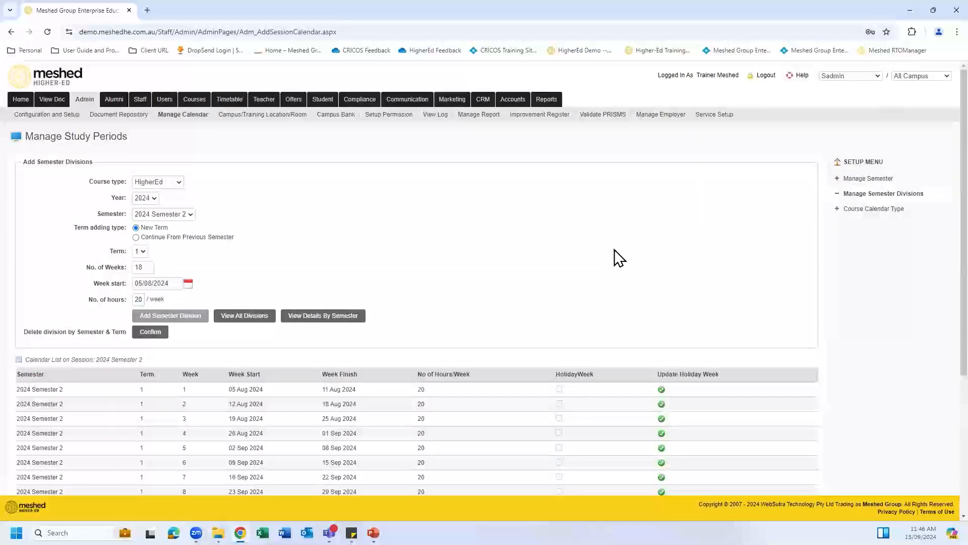
Step: Flag week 7 as a holiday, undo it, then flag week 8 (23–29 Sep 2024) instead
scroll(574, 255, "down", 4)
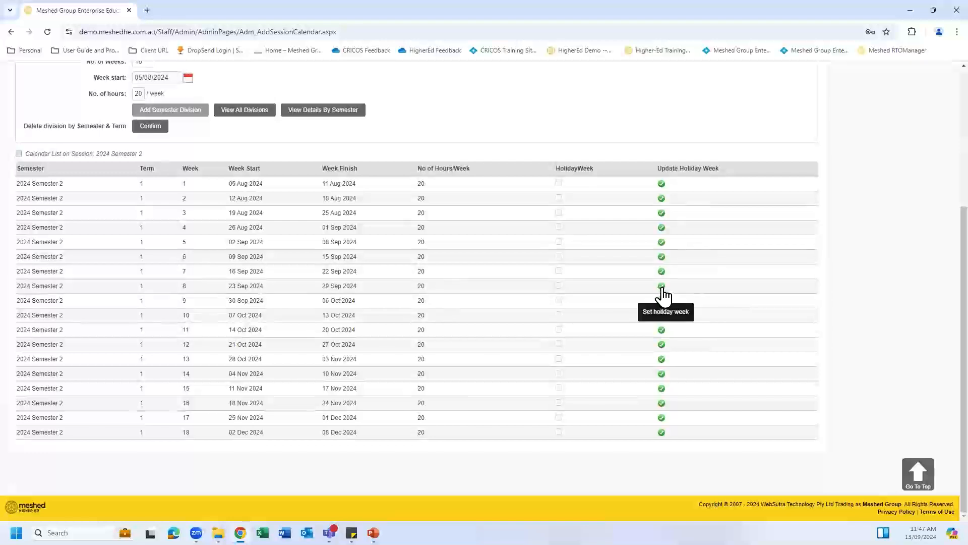
left_click(662, 272)
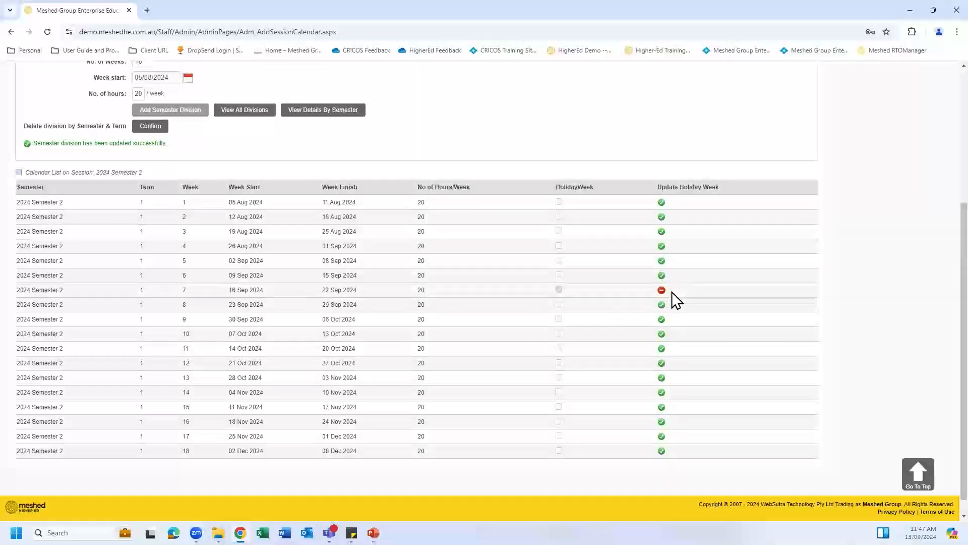
scroll(673, 296, "down", 1)
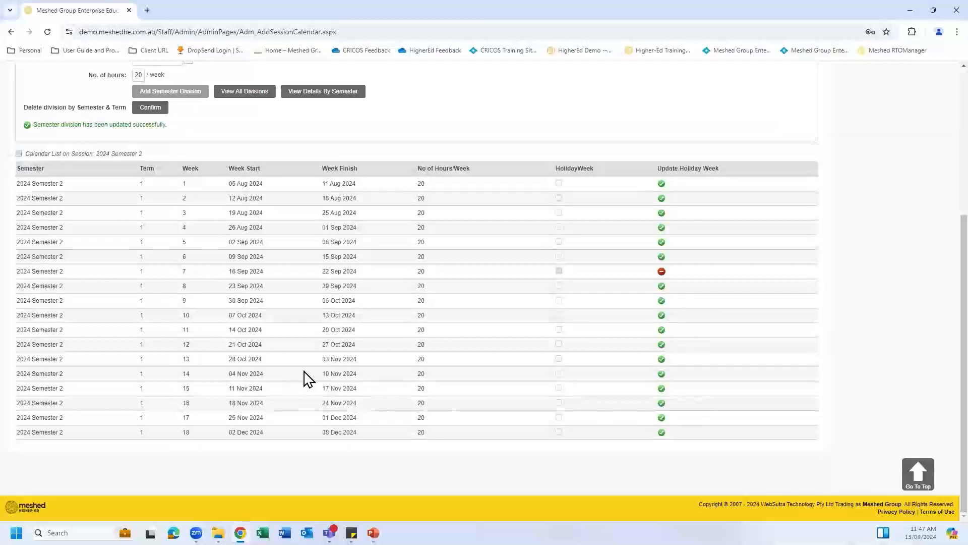
left_click(662, 271)
left_click(661, 287)
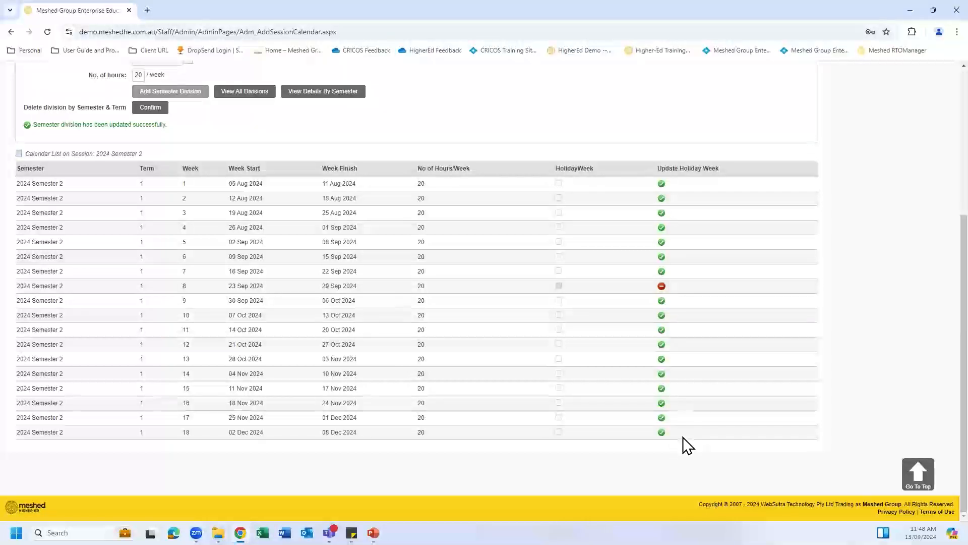
scroll(753, 297, "up", 2)
scroll(754, 296, "up", 3)
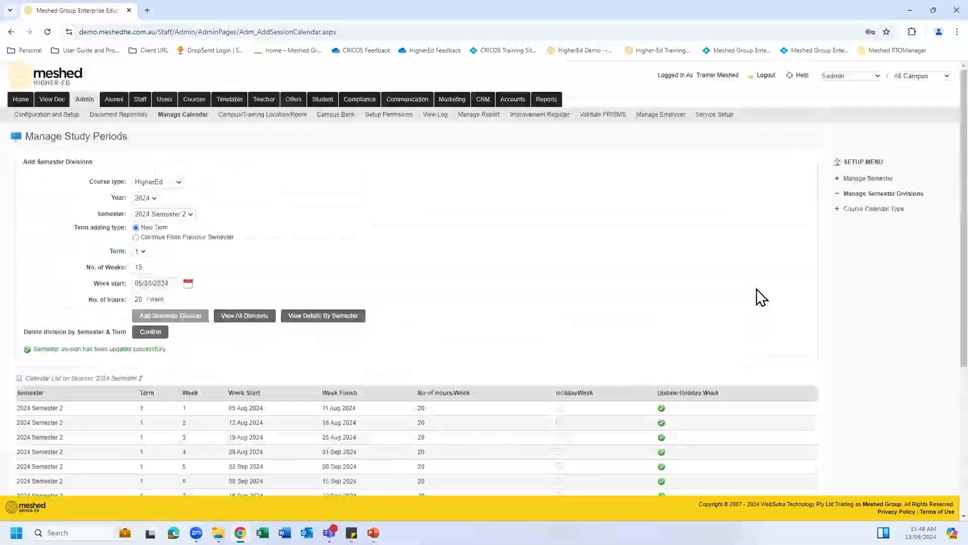
Step: Choose Calendar Set30 in the course calendar type settings
left_click(878, 214)
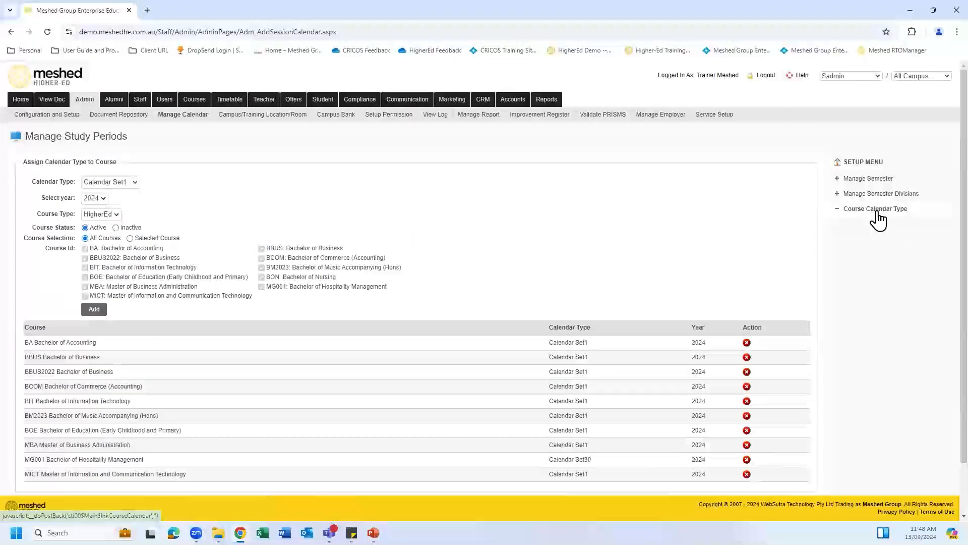
left_click(134, 182)
left_click_drag(136, 225, 137, 316)
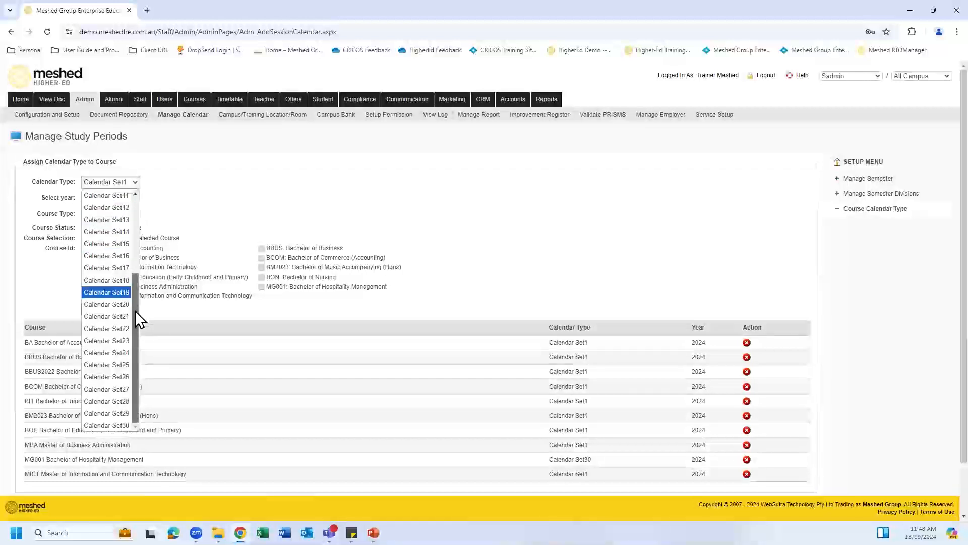
left_click_drag(130, 404, 134, 289)
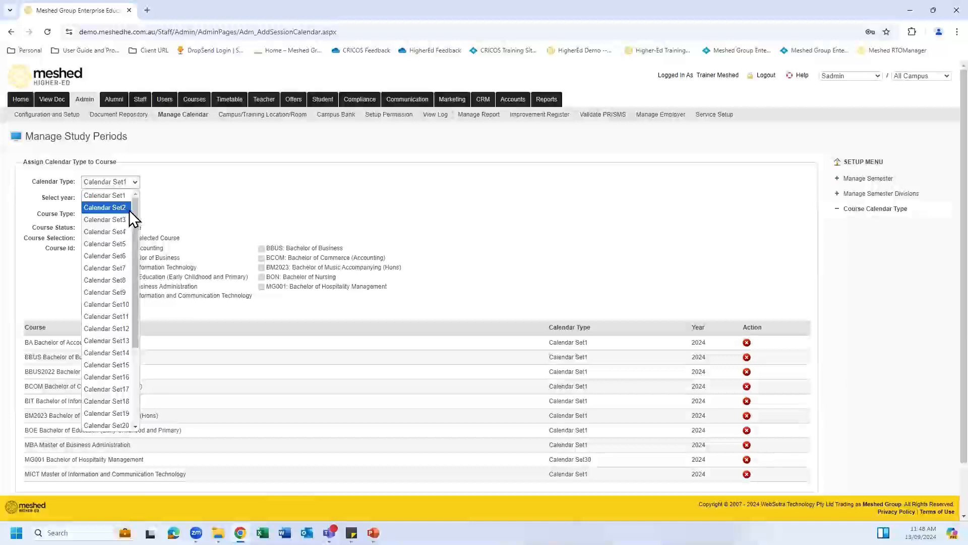
left_click_drag(134, 219, 137, 302)
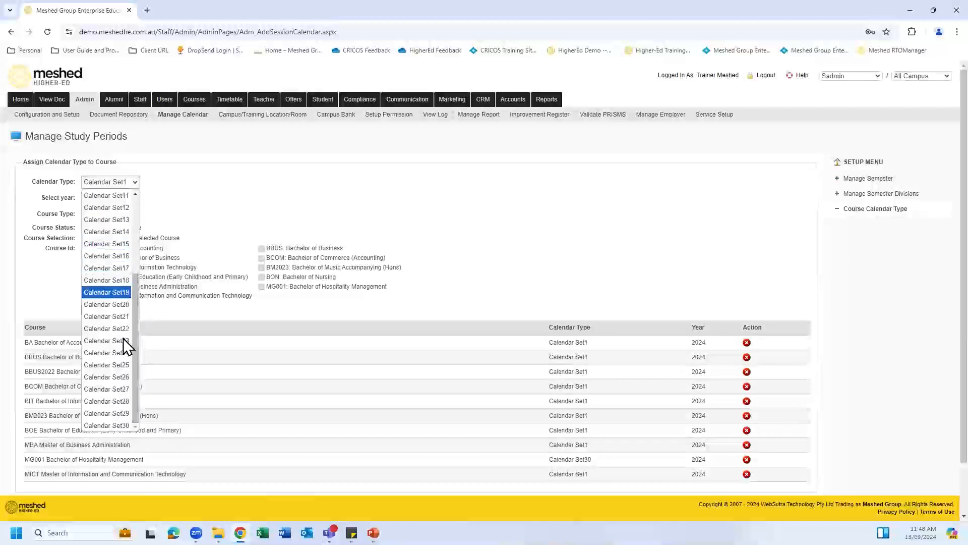
left_click(126, 426)
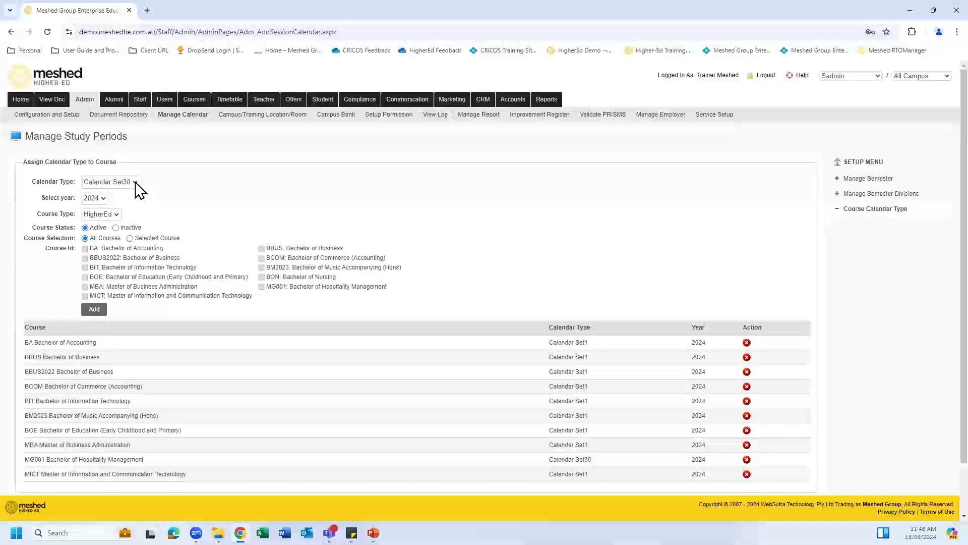
Step: Limit it to Selected Course and tick MG001 Bachelor of Hospitality Management
left_click(130, 238)
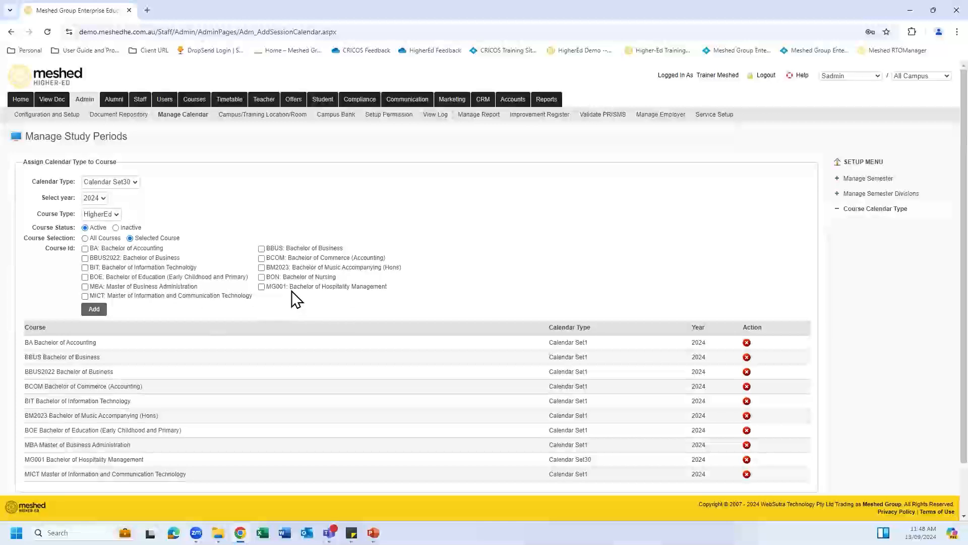
left_click(261, 286)
scroll(482, 249, "down", 2)
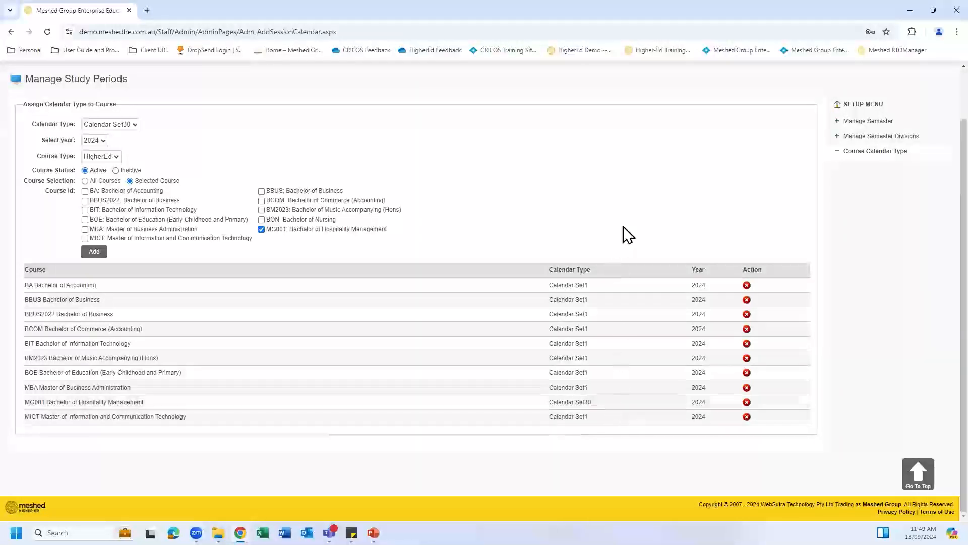
scroll(625, 178, "up", 2)
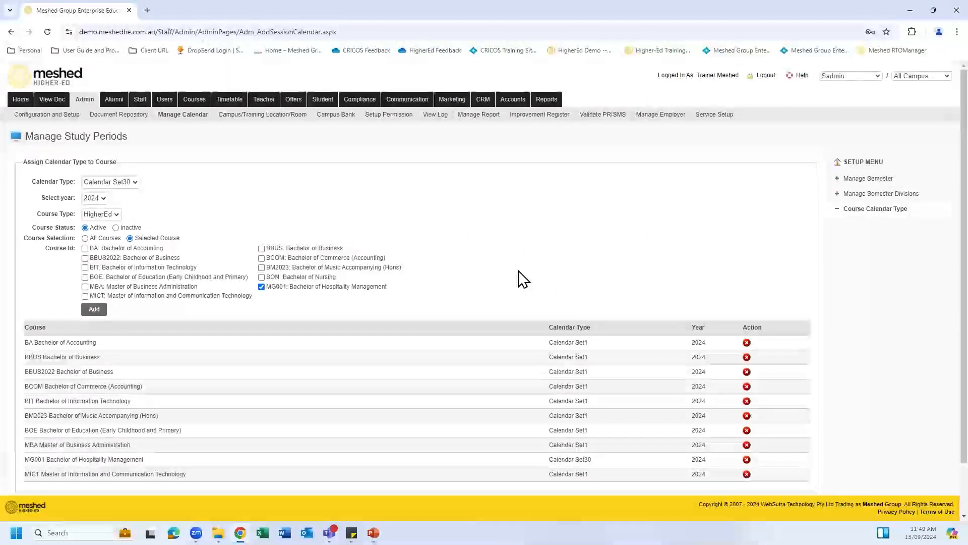
left_click(276, 118)
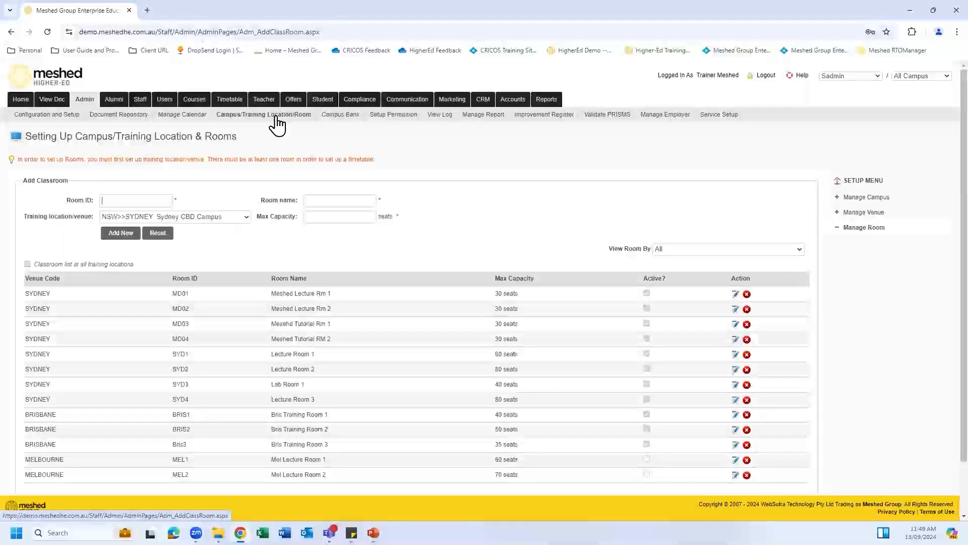
scroll(448, 193, "down", 1)
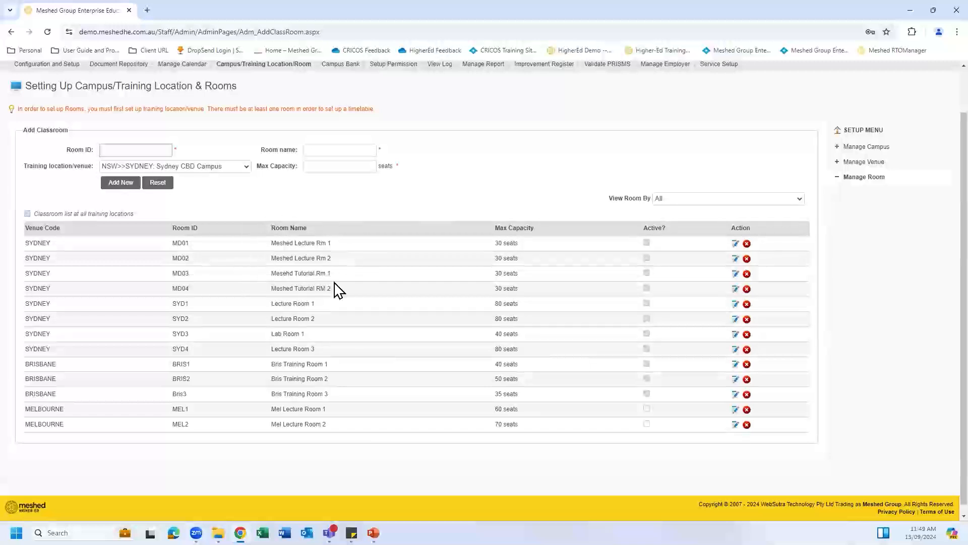
scroll(378, 281, "up", 1)
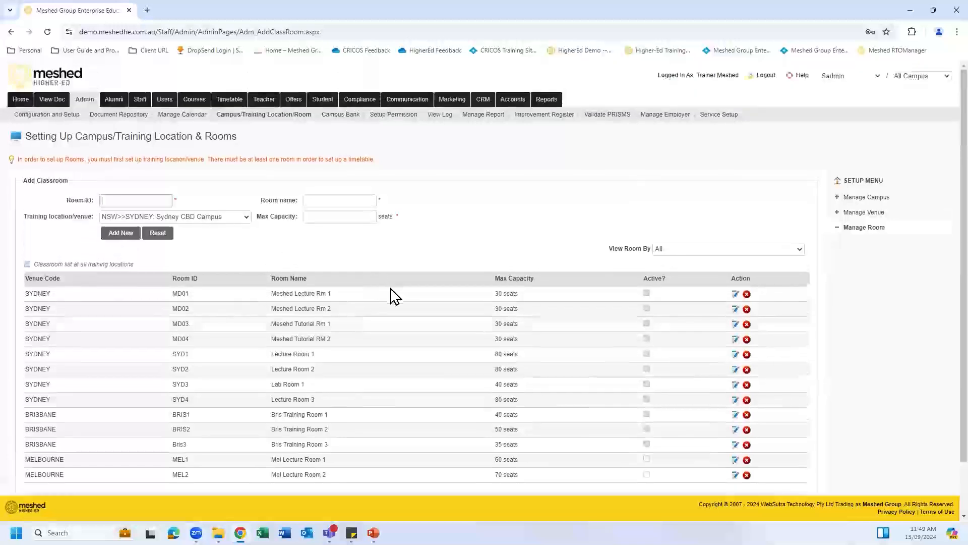
left_click(872, 214)
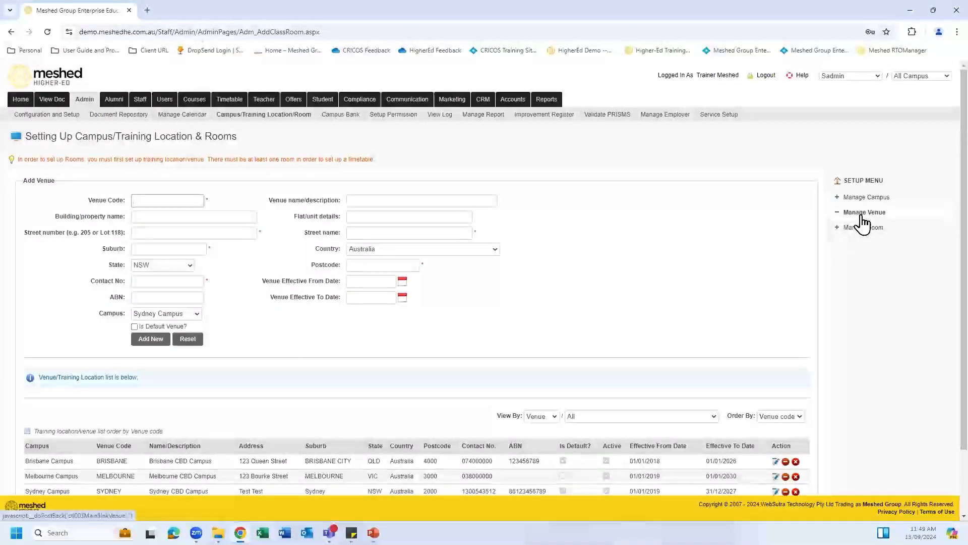
scroll(611, 275, "down", 2)
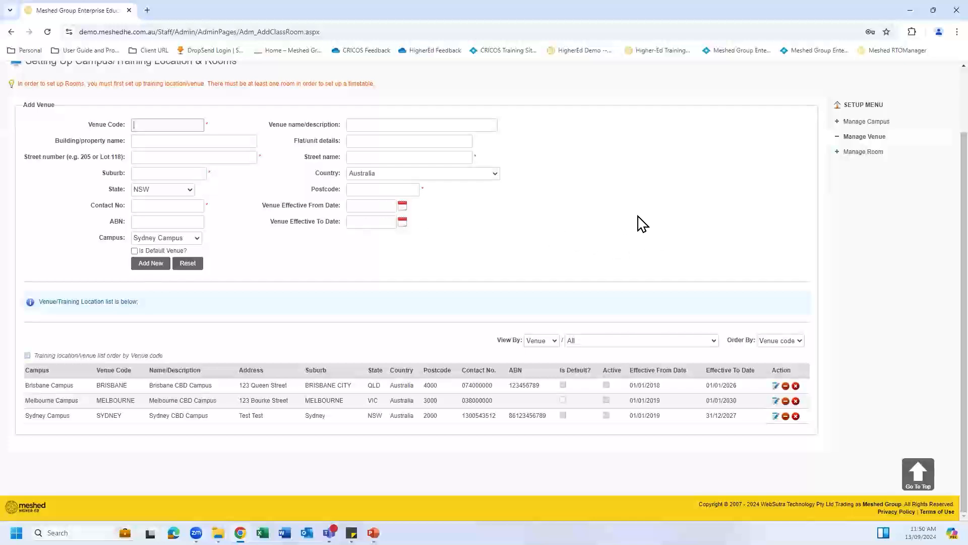
left_click(860, 153)
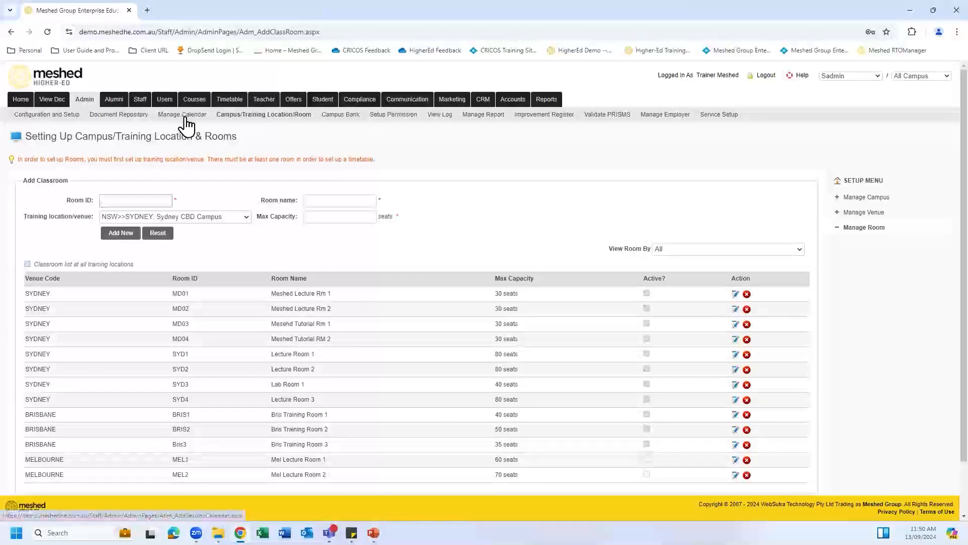
Step: Open Manage Teacher from the Teacher tab and scroll through the teacher list
mouse_move(260, 102)
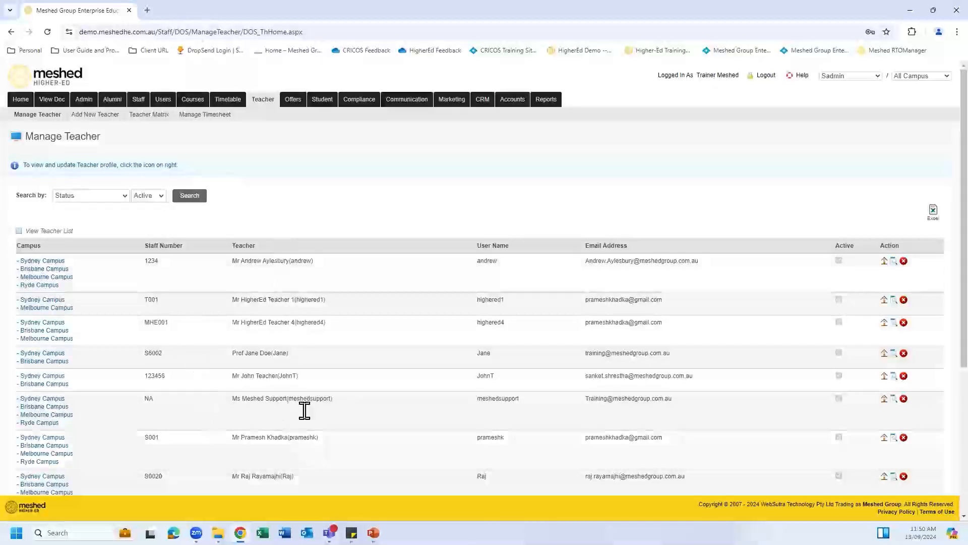
scroll(308, 401, "down", 5)
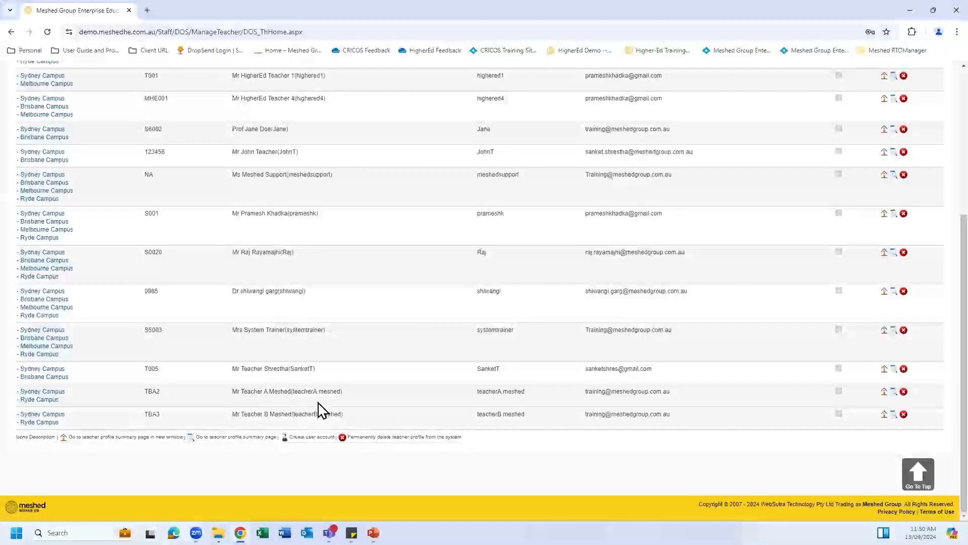
scroll(363, 314, "up", 5)
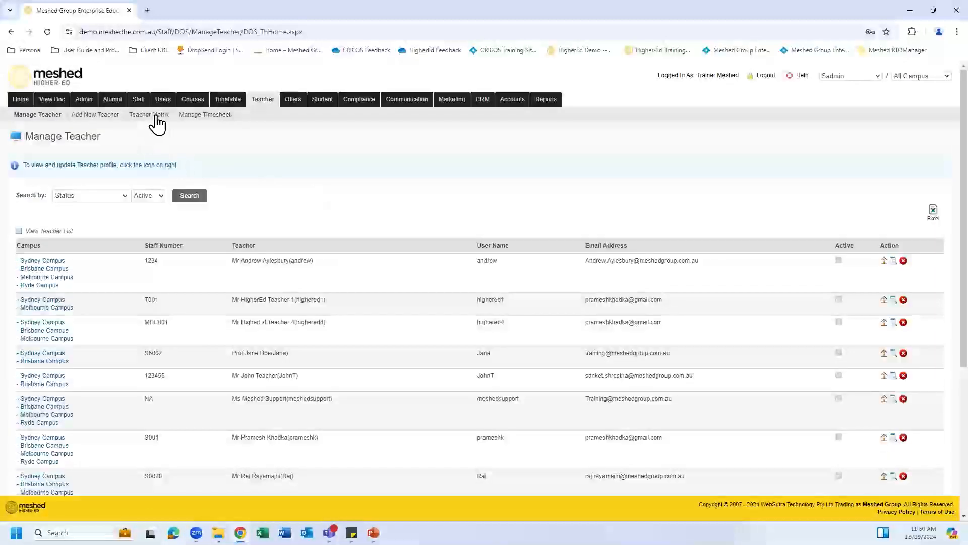
Step: Open the Teacher Matrix for a demo teacher with course MG001 Bachelor of Hospitality Management
left_click(156, 115)
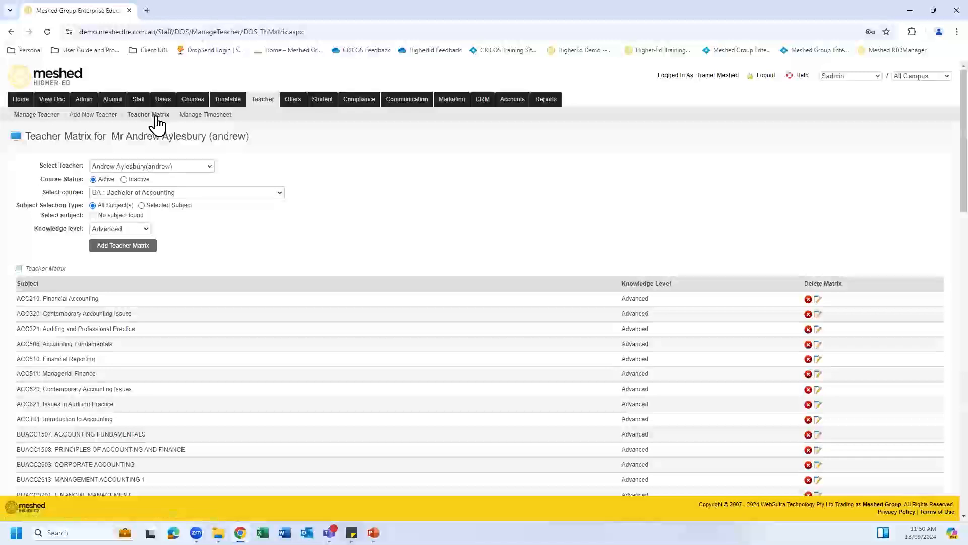
left_click(209, 167)
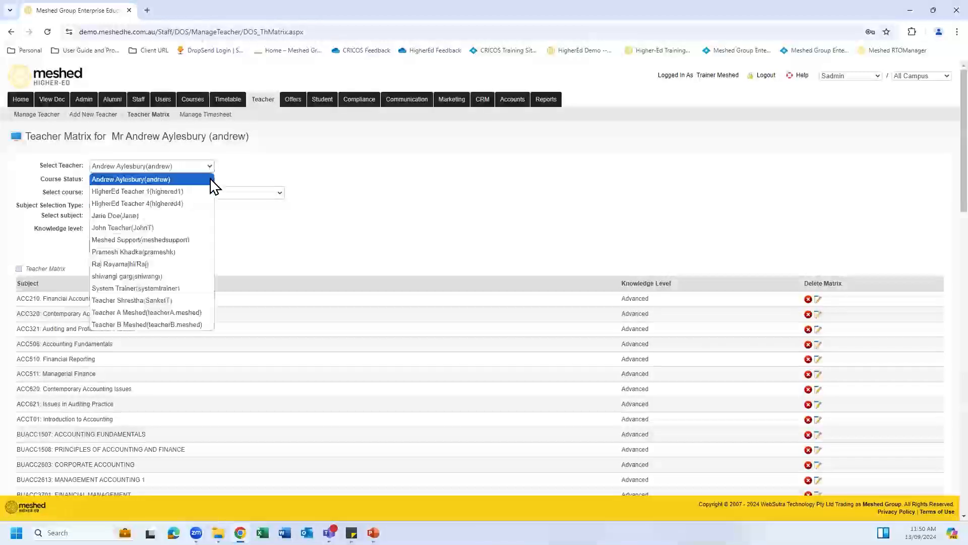
left_click(201, 313)
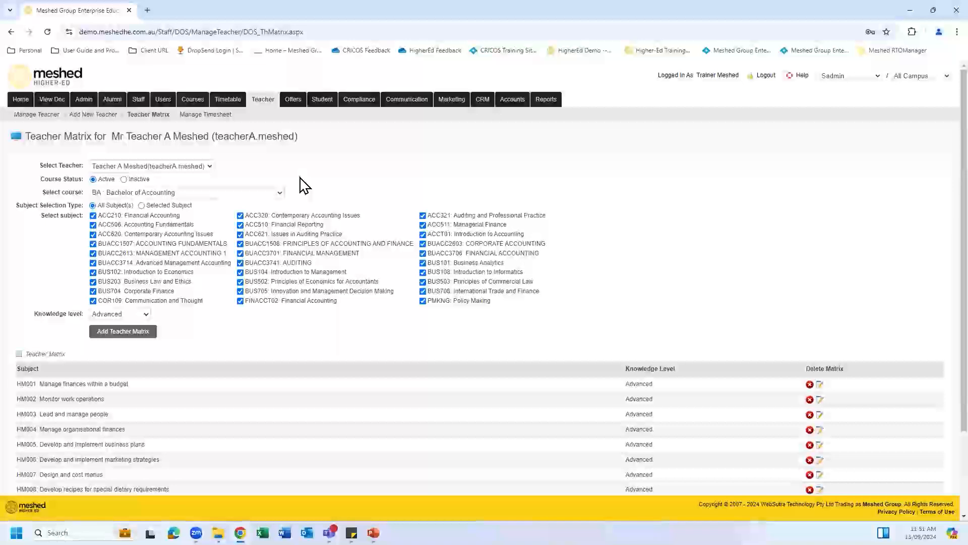
left_click(277, 193)
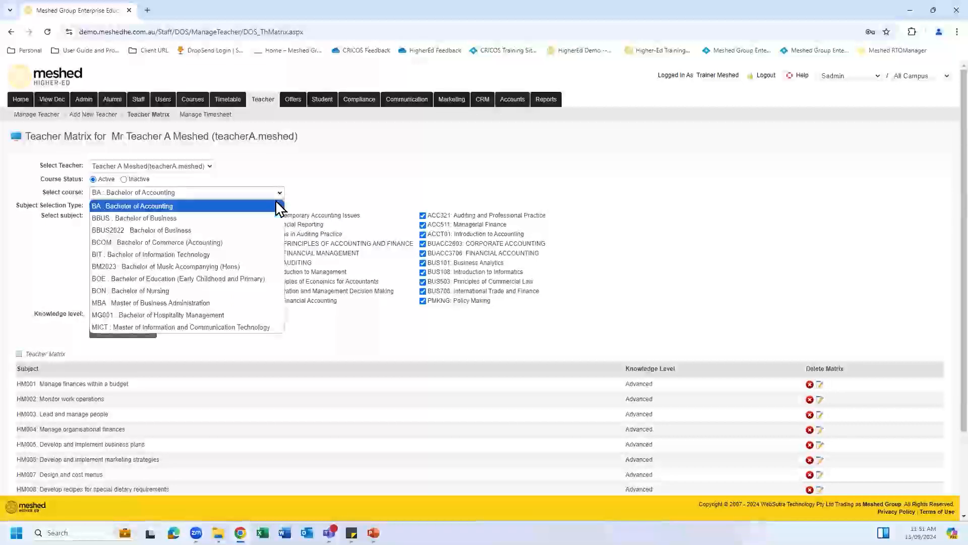
left_click(261, 313)
scroll(327, 227, "down", 1)
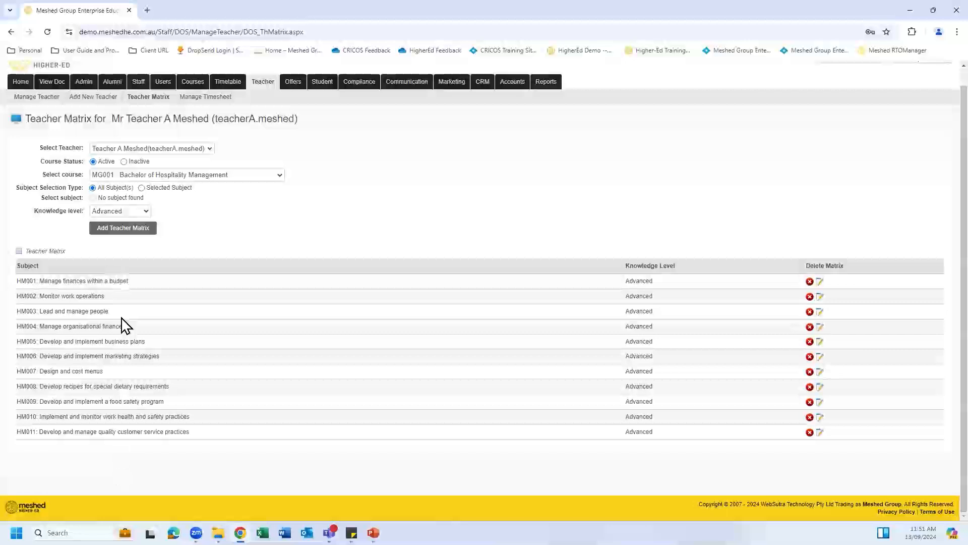
Step: Check the knowledge level options, then load the matrix for the second demo teacher
left_click(145, 208)
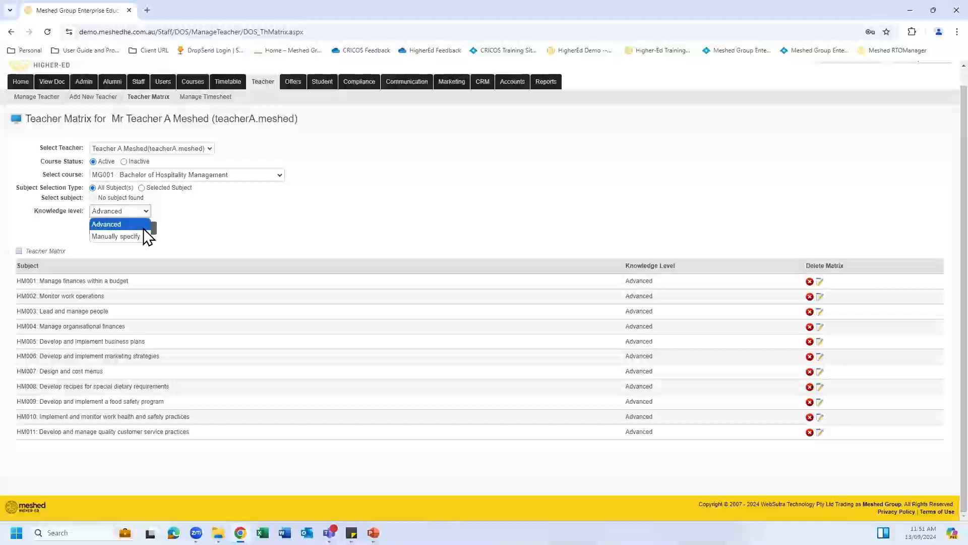
left_click(204, 220)
left_click(210, 150)
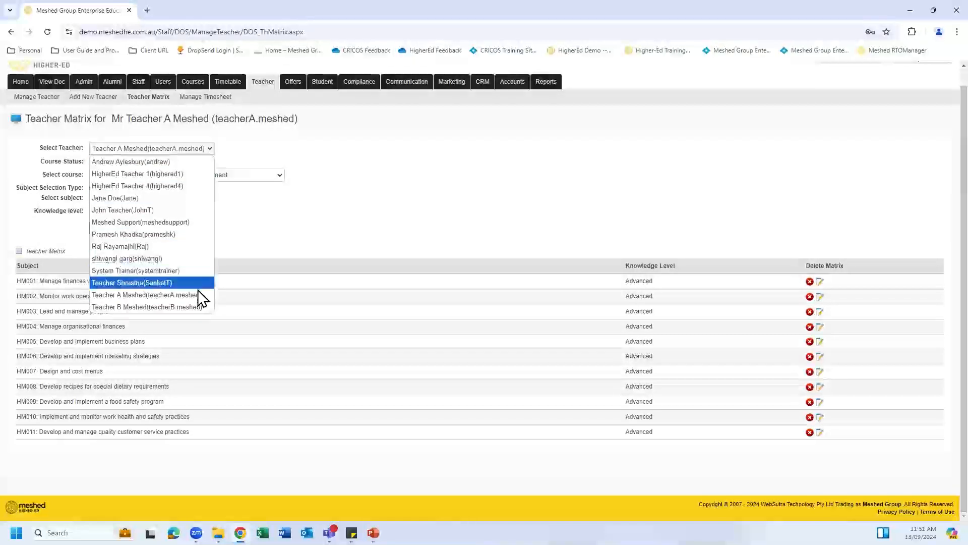
left_click(196, 306)
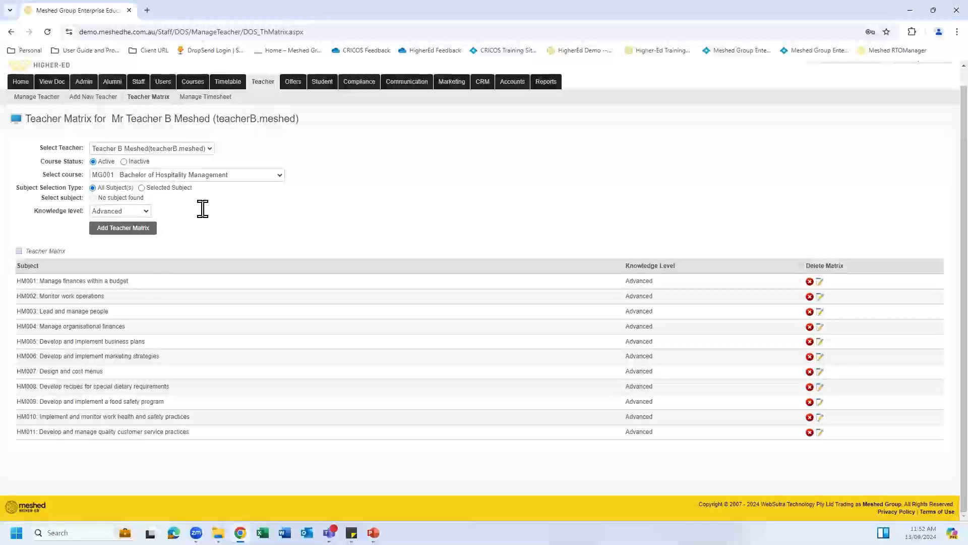
Step: In Manage Class Timetable, set Calendar Set30, 2024 Semester 2 and start week 1 (05 Aug 2024)
mouse_move(230, 89)
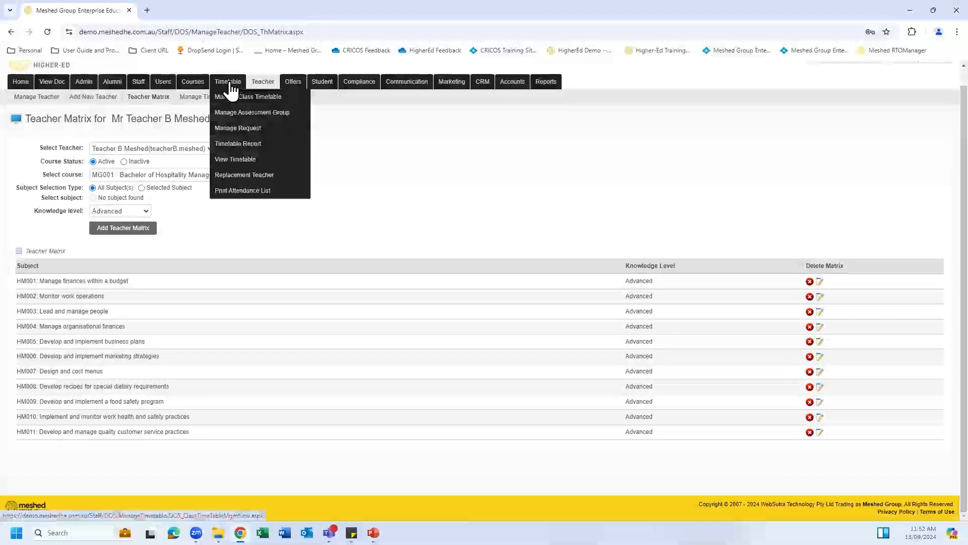
left_click(231, 90)
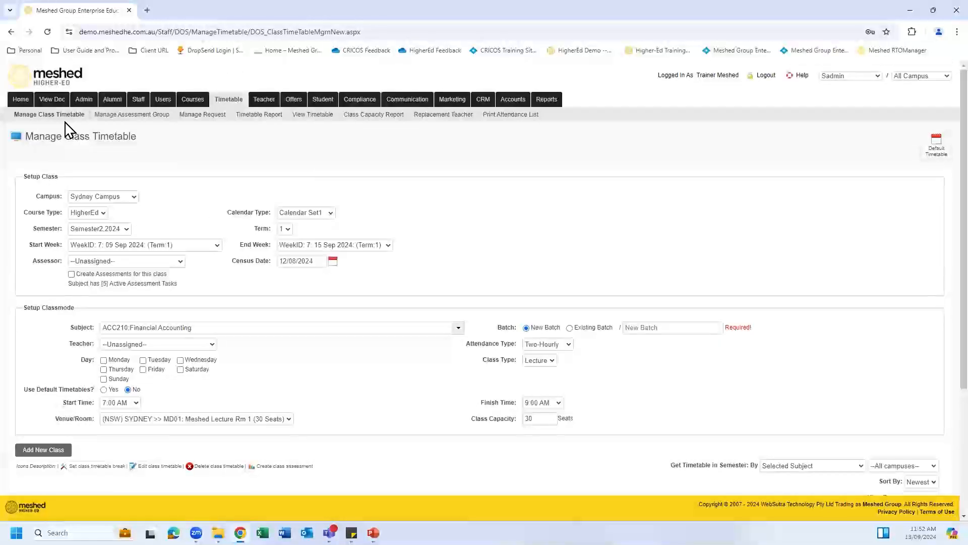
scroll(373, 176, "down", 1)
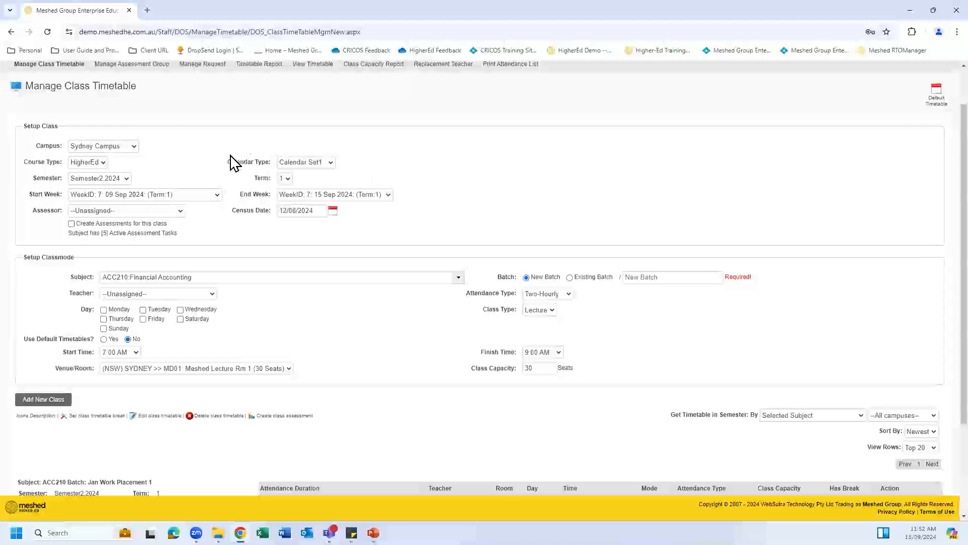
left_click(332, 163)
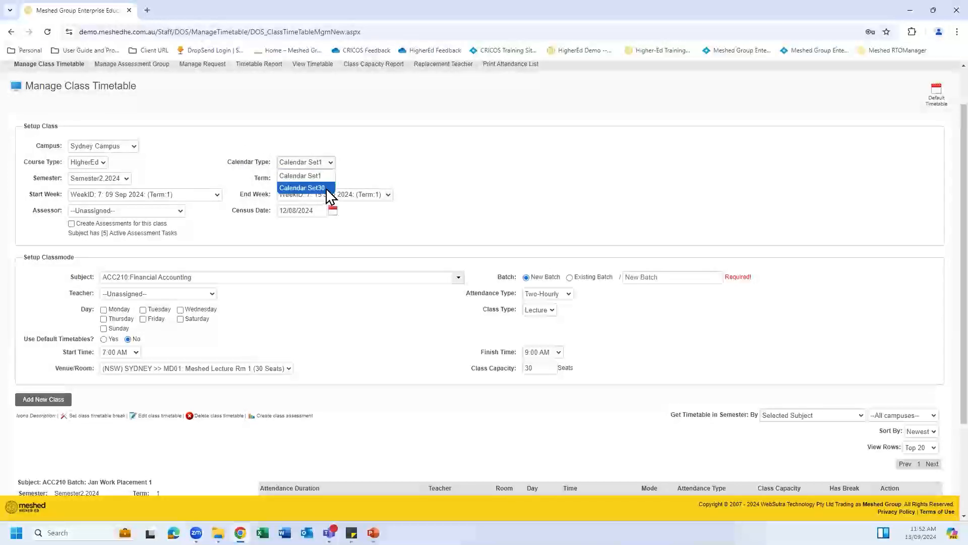
left_click(326, 188)
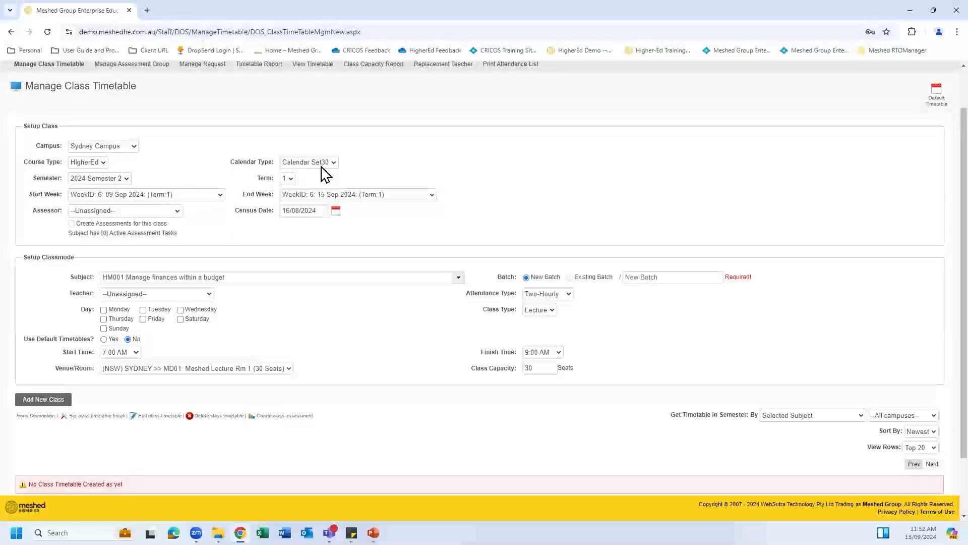
left_click(126, 179)
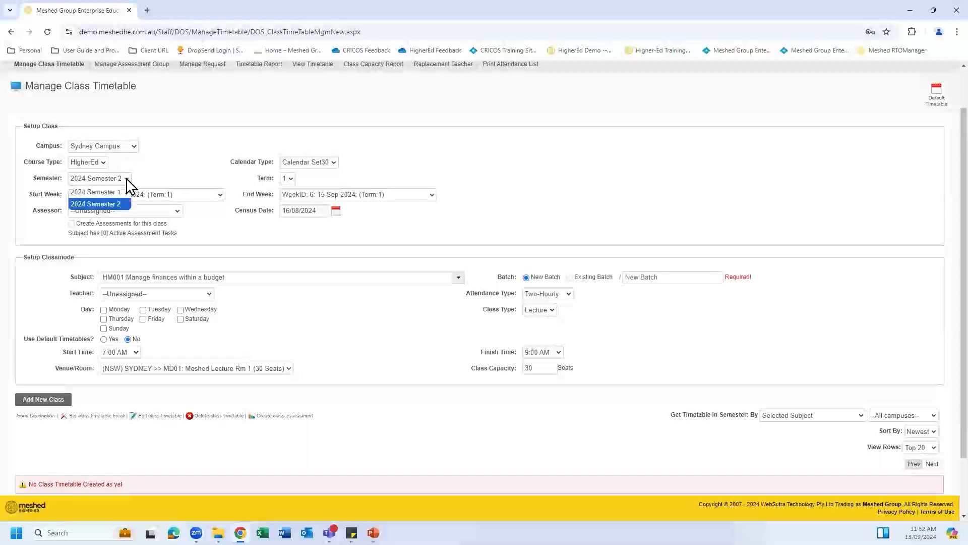
left_click(120, 205)
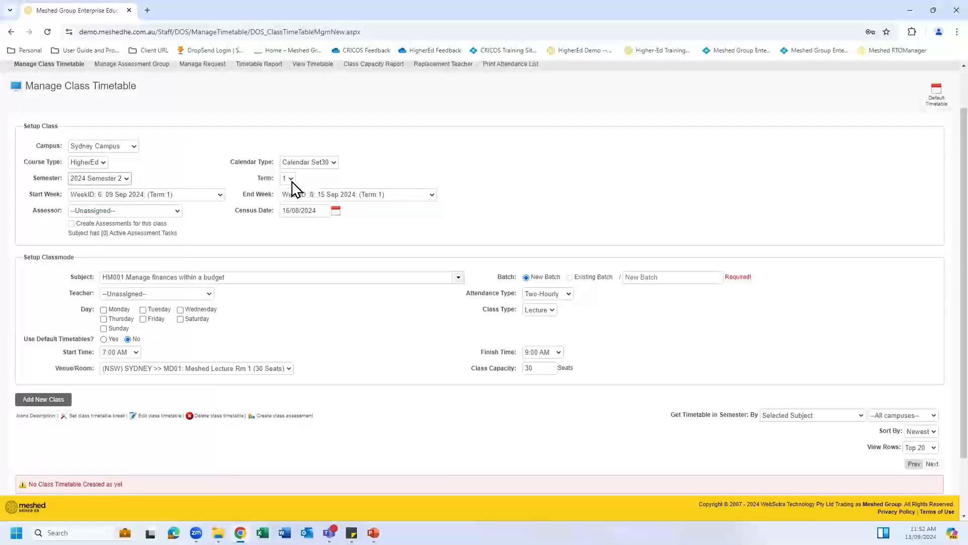
left_click(221, 197)
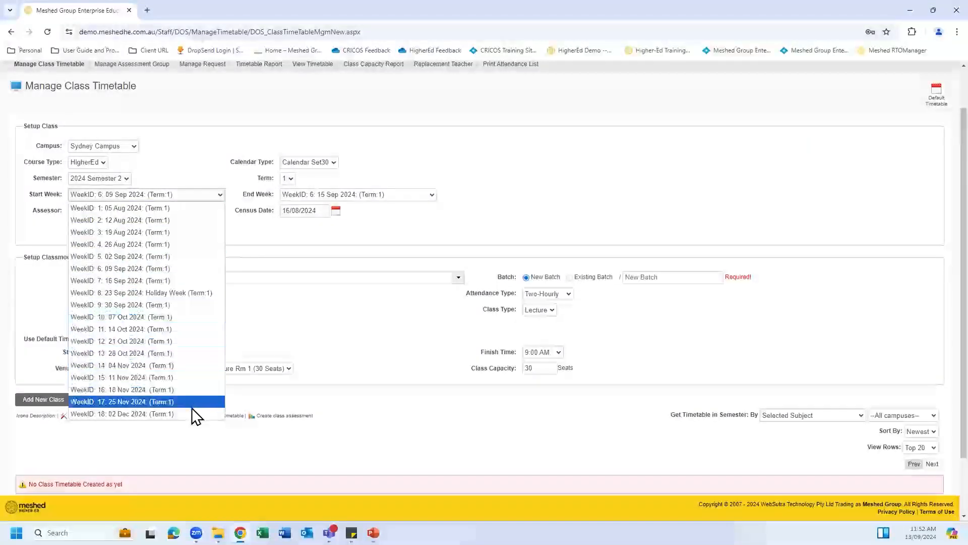
left_click(183, 208)
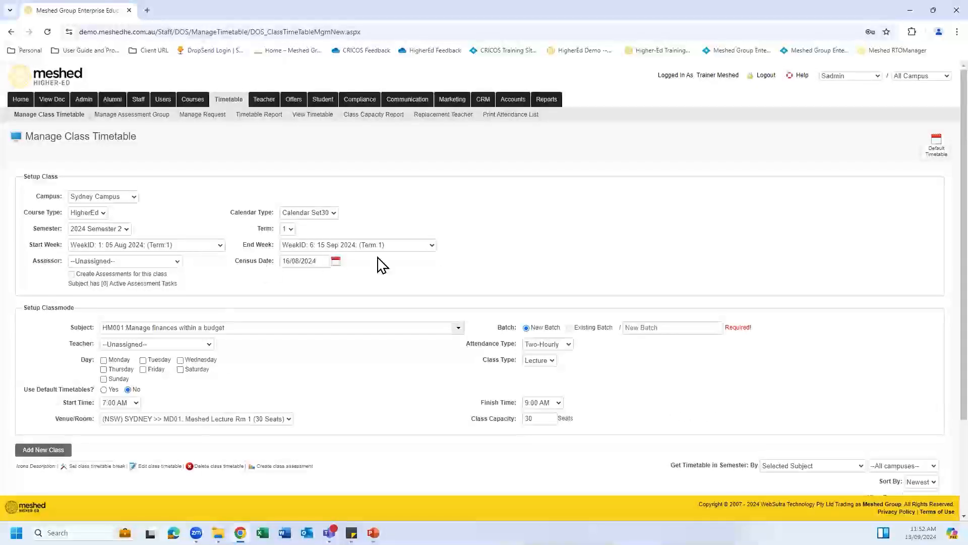
Step: Set the end week to week 15 (17 Nov 2024), leaving the census date at 16/08/2024
left_click(429, 247)
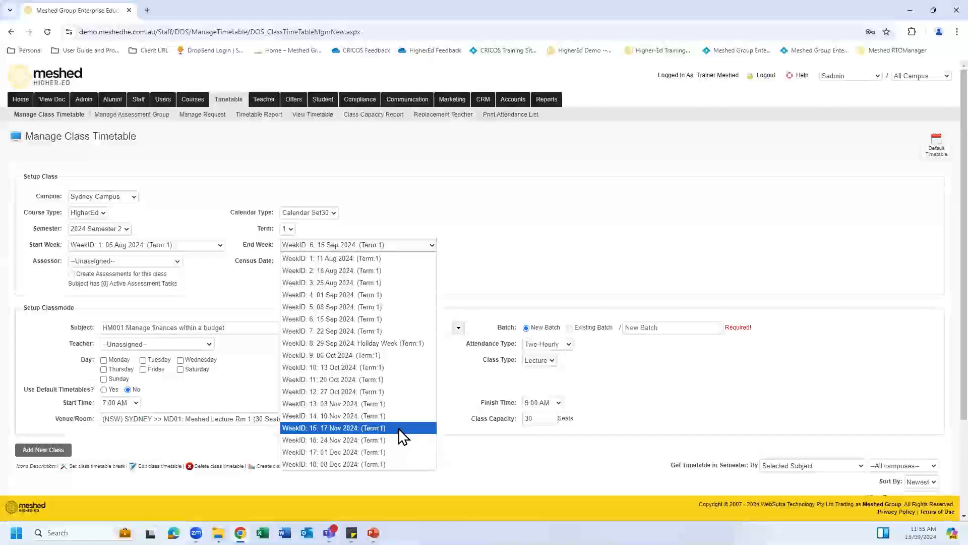
left_click(399, 429)
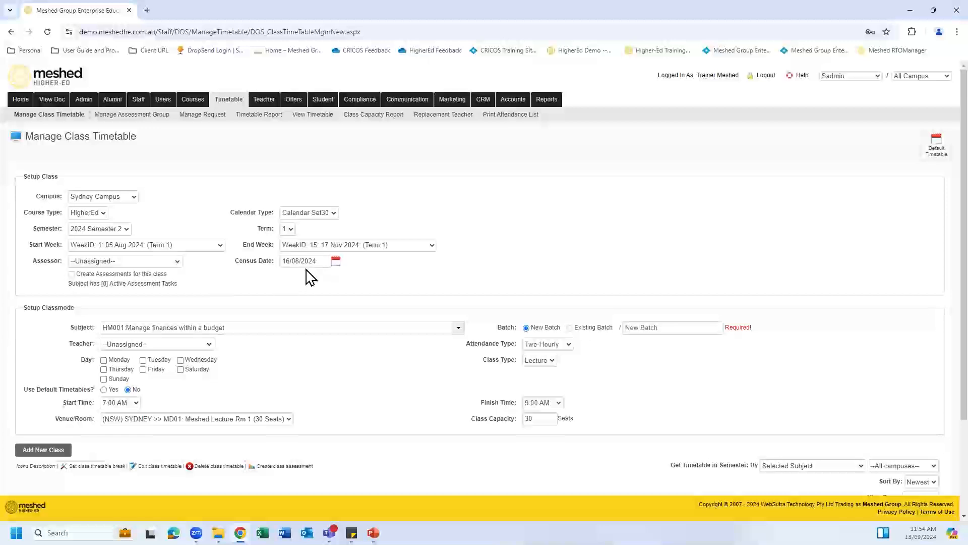
left_click(336, 261)
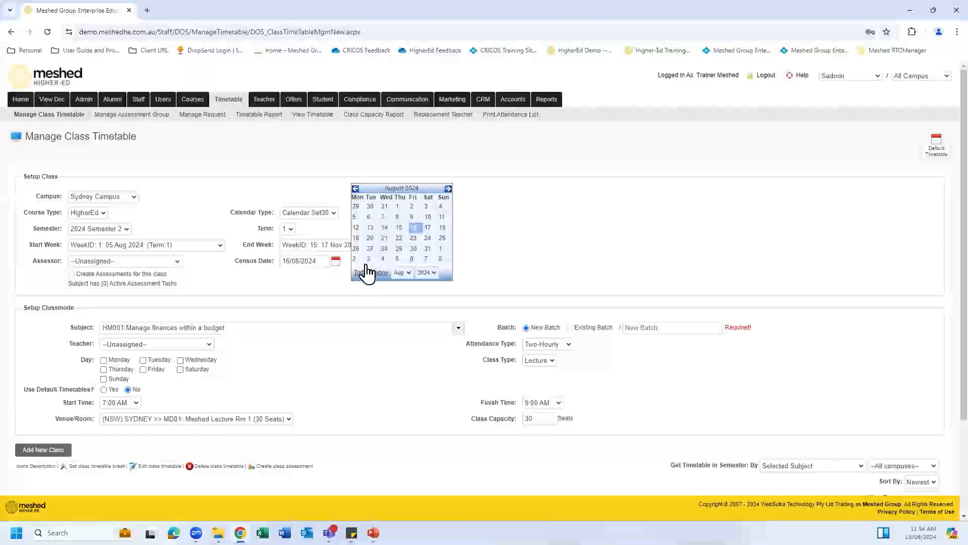
left_click(332, 289)
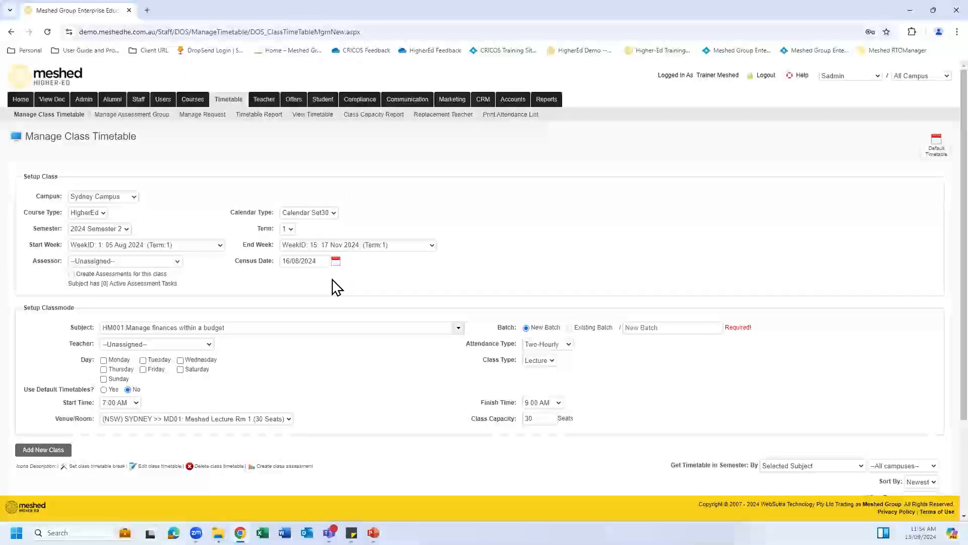
scroll(334, 287, "down", 1)
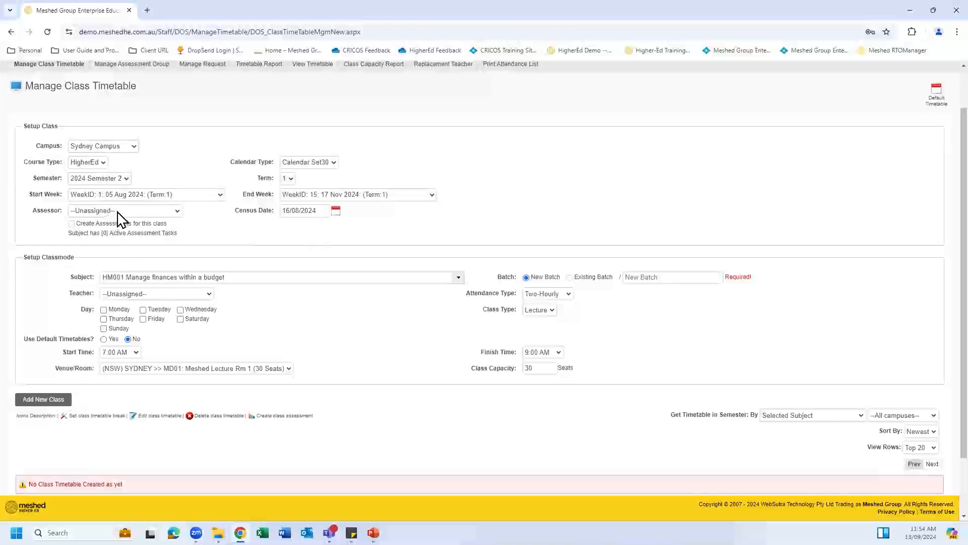
left_click(177, 212)
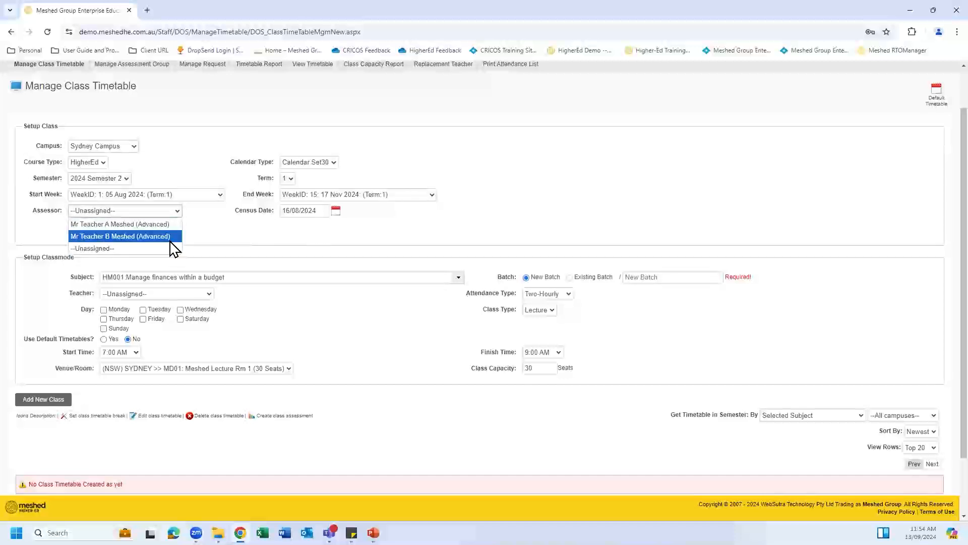
key("Up")
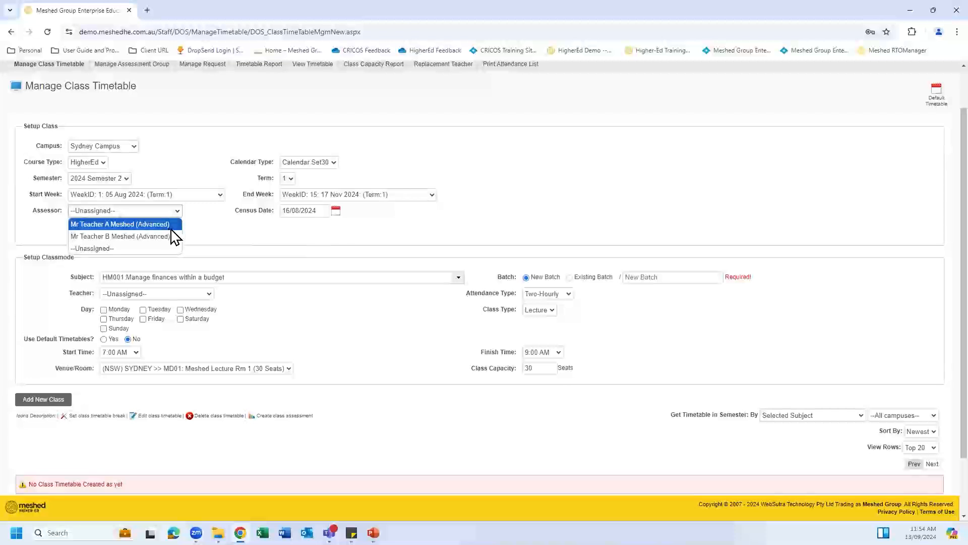
left_click(227, 230)
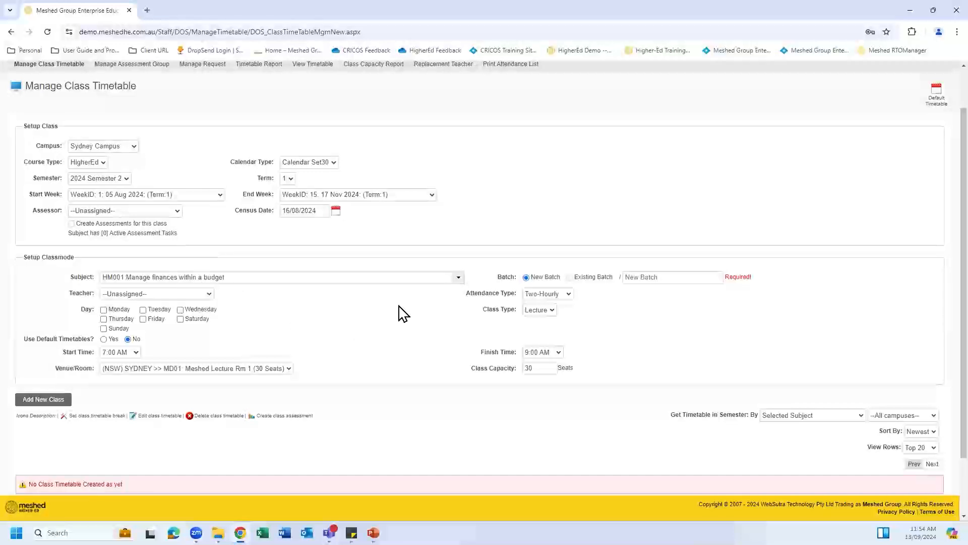
scroll(403, 313, "down", 1)
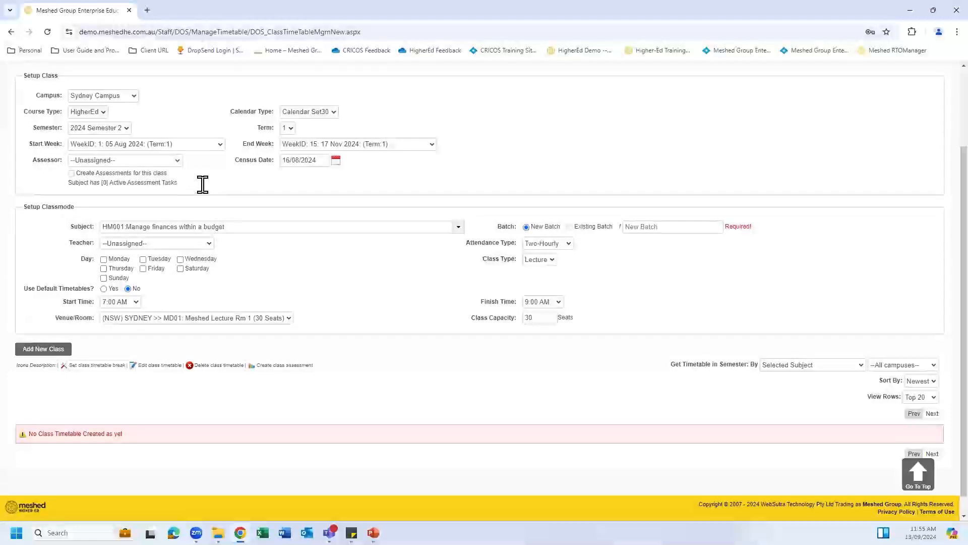
left_click(209, 244)
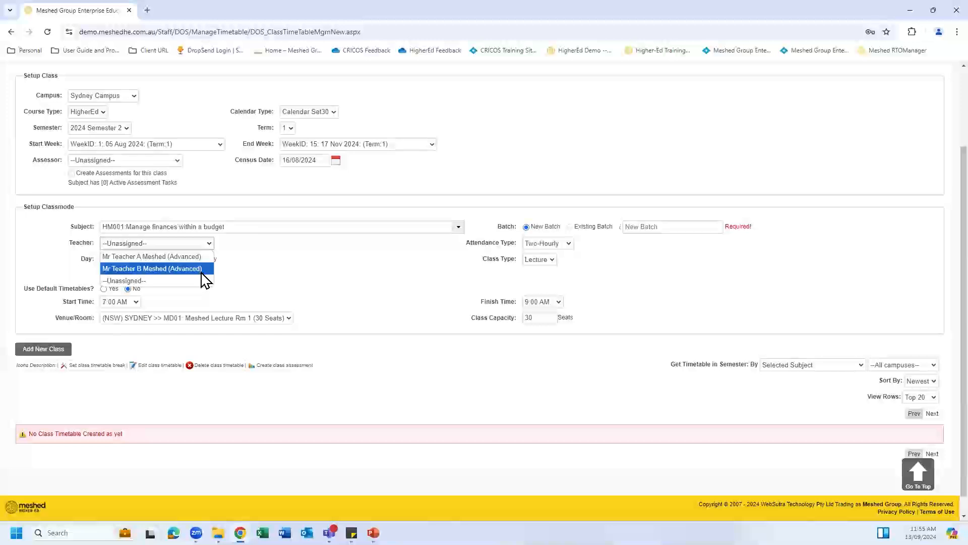
left_click(252, 285)
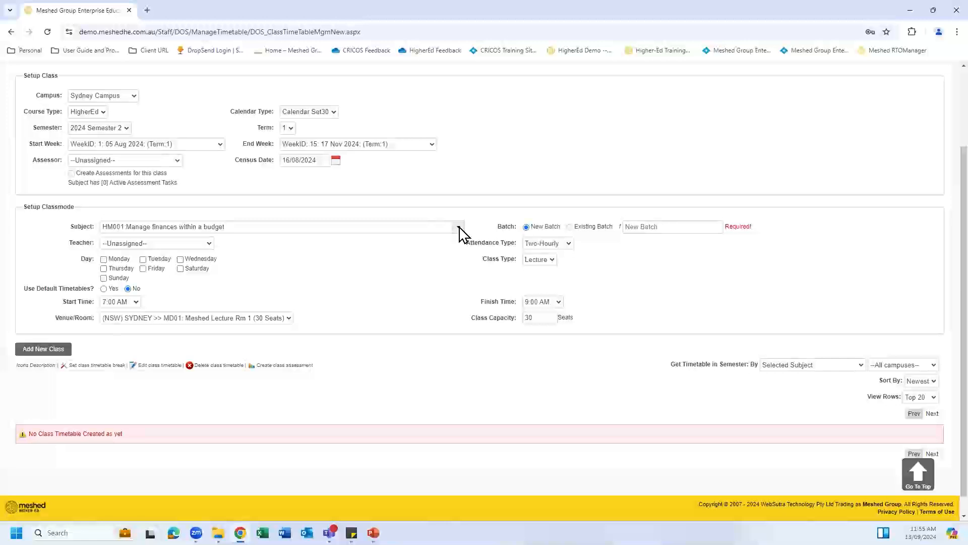
Step: Switch the class subject from HM001 to HM002:Monitor work operations
left_click(460, 231)
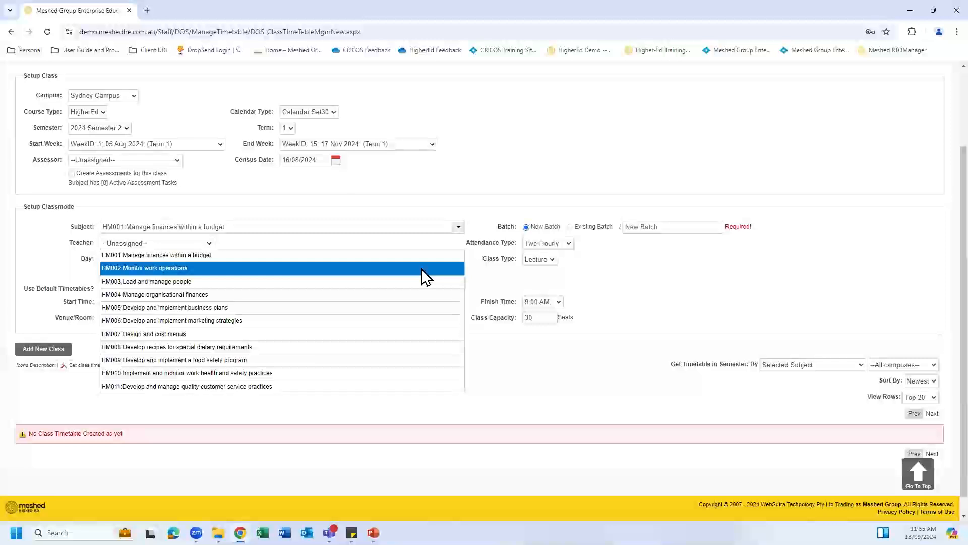
left_click(423, 273)
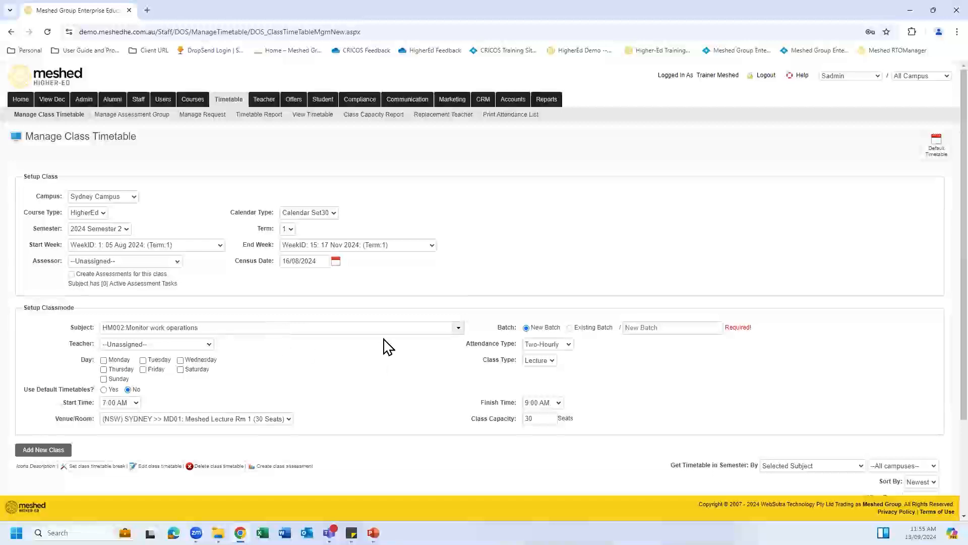
scroll(595, 270, "down", 1)
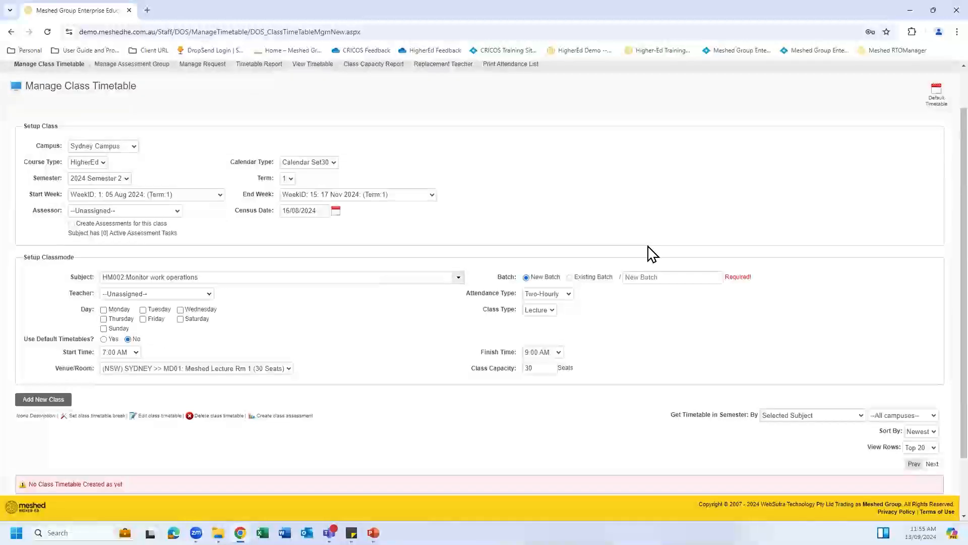
scroll(648, 253, "down", 1)
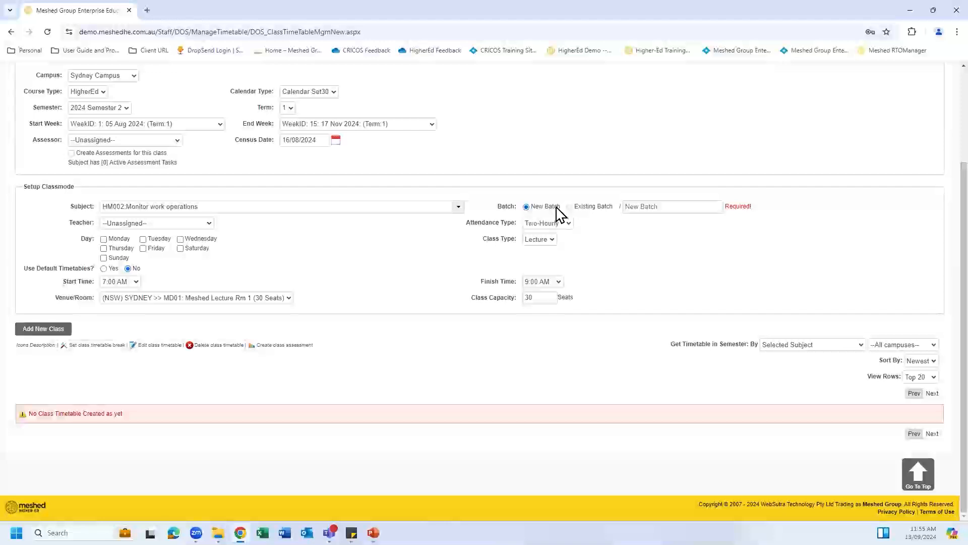
Step: Enter 'Example Batch 2' as the new batch name from the autocomplete suggestion
left_click(676, 206)
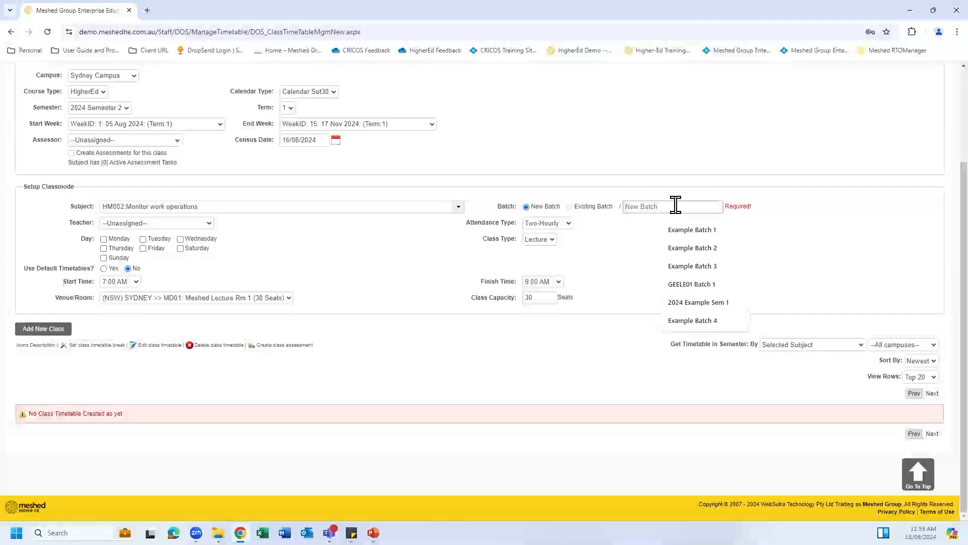
left_click(698, 249)
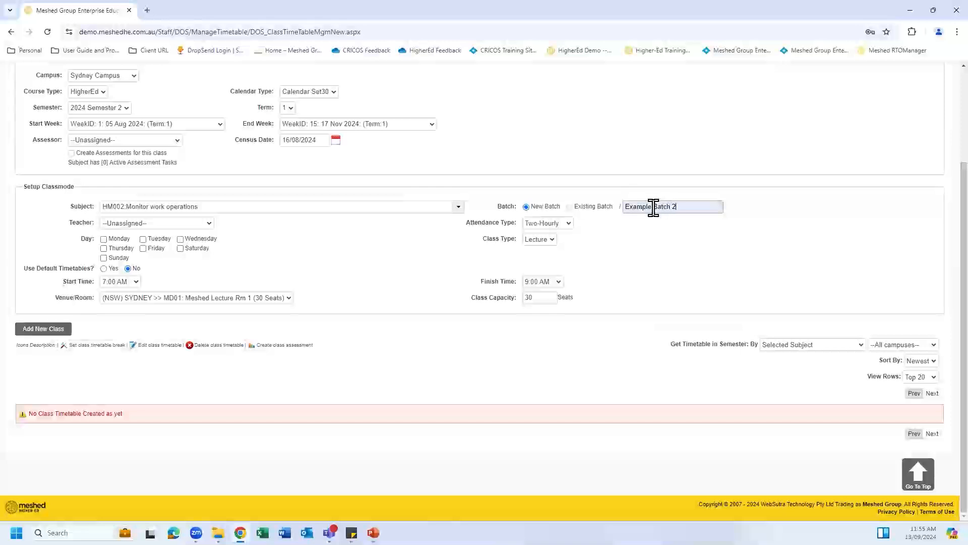
left_click(628, 208)
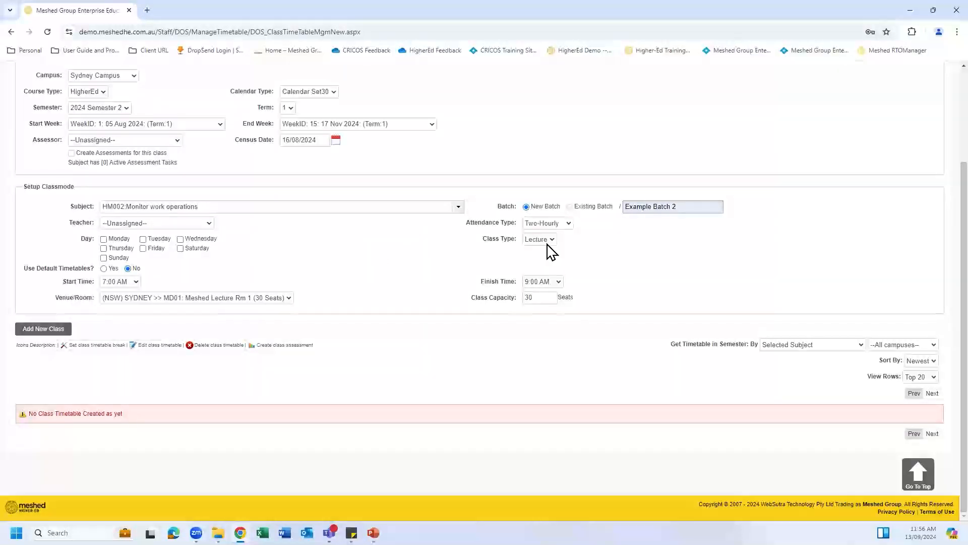
Step: Schedule the class on Mondays with Hourly attendance
left_click(104, 239)
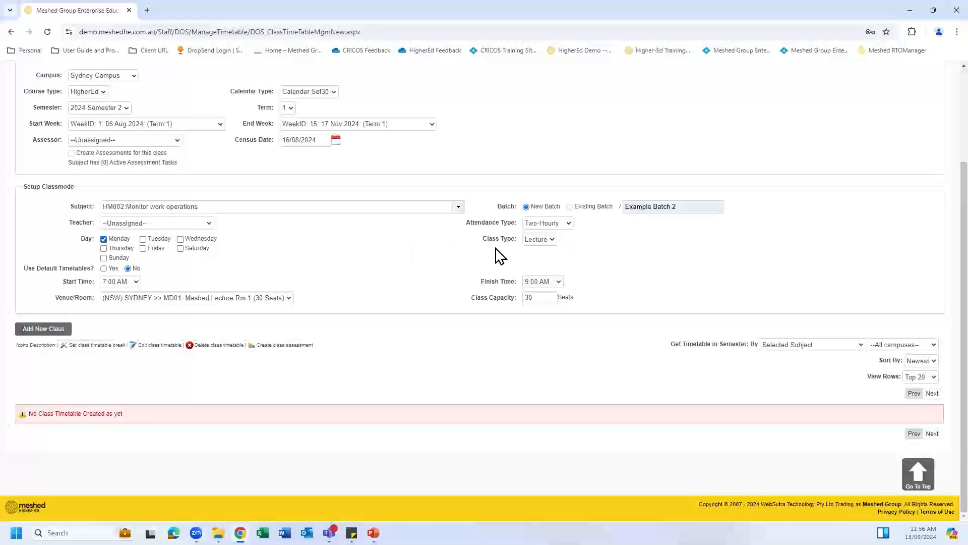
left_click(570, 226)
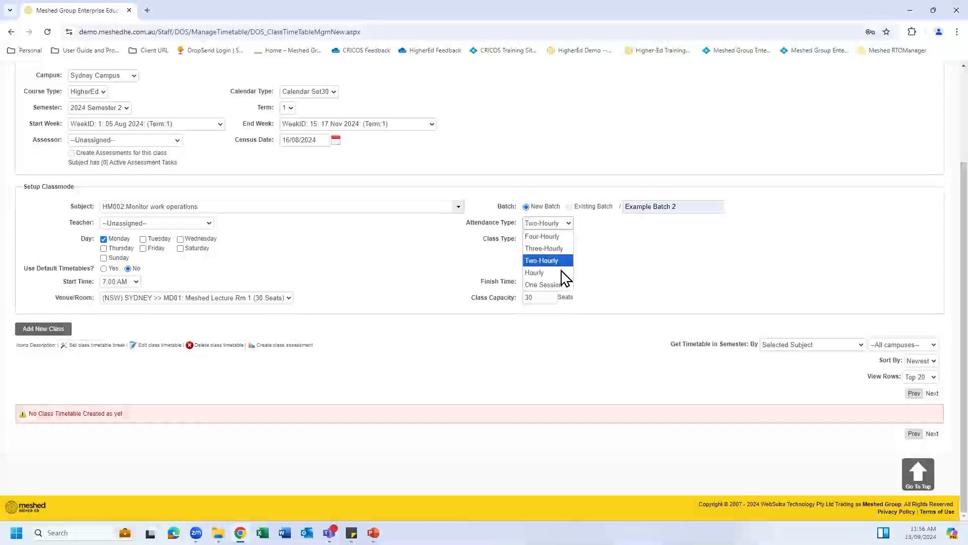
left_click(562, 273)
left_click(568, 223)
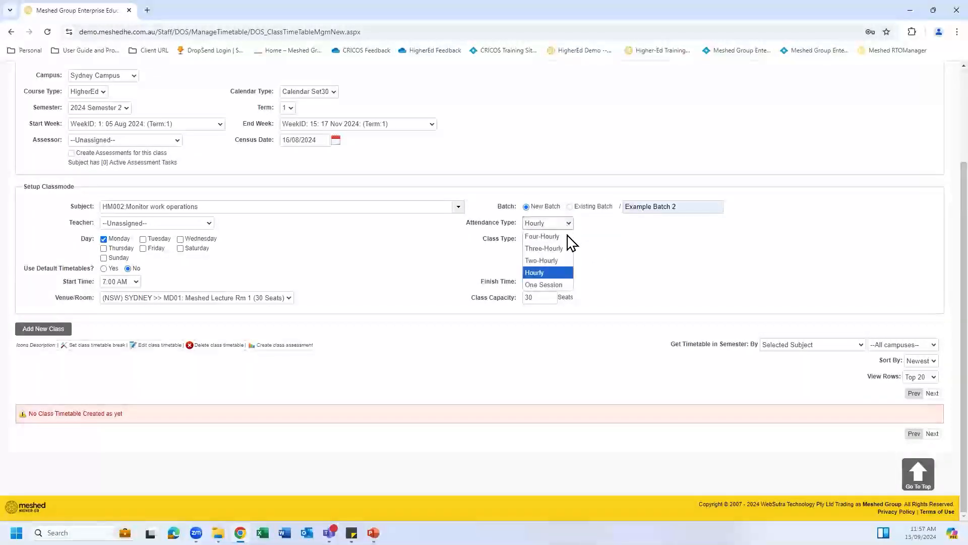
left_click(557, 274)
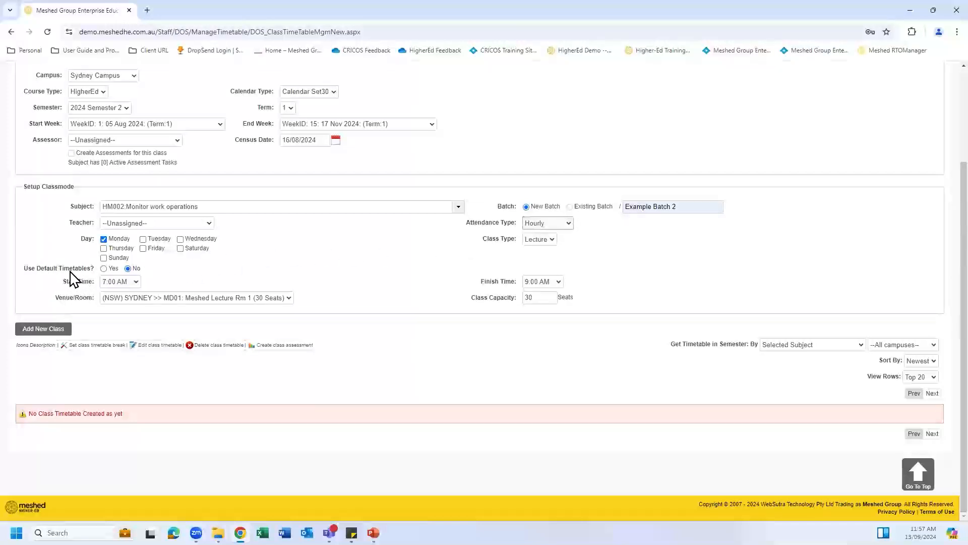
Step: Browse the available start times but keep the 7:00 AM start
left_click(136, 282)
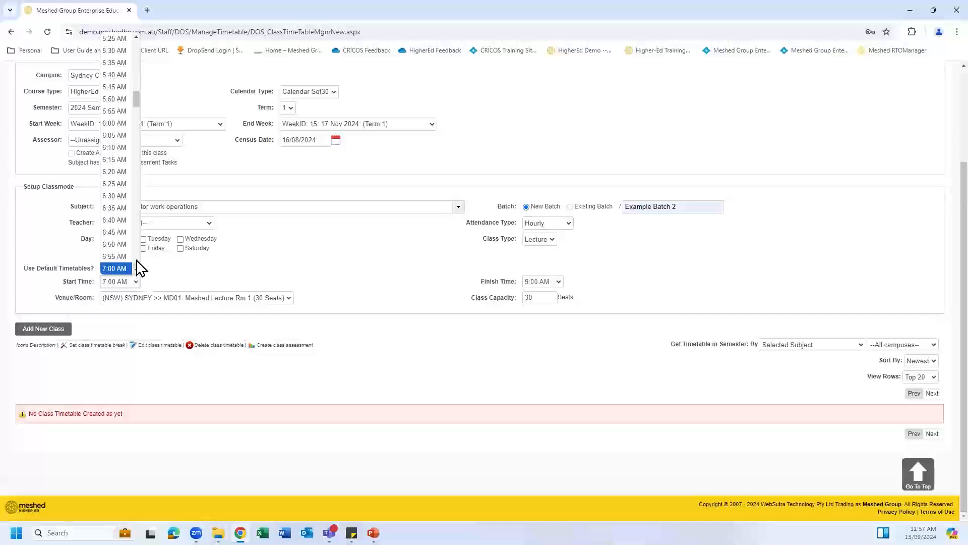
scroll(137, 265, "down", 4)
left_click(136, 259)
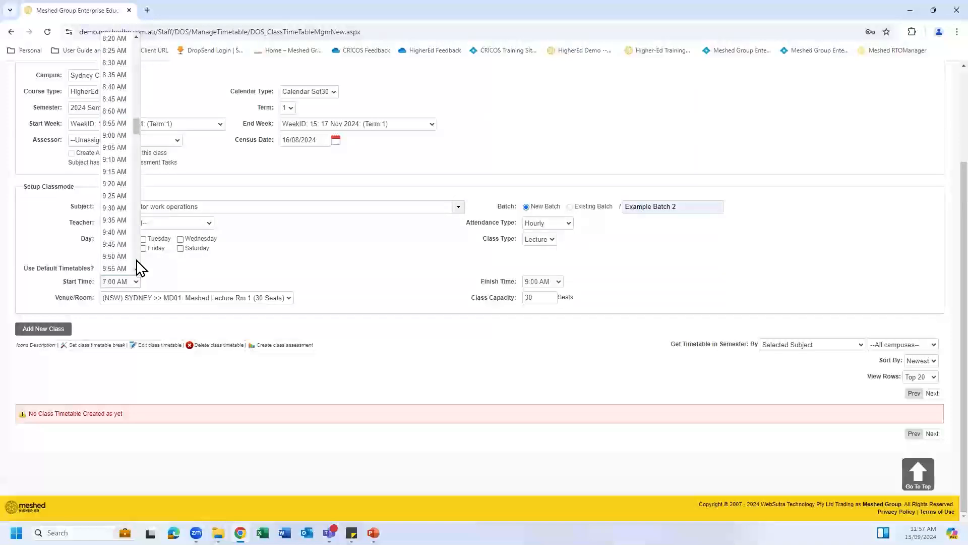
left_click(165, 279)
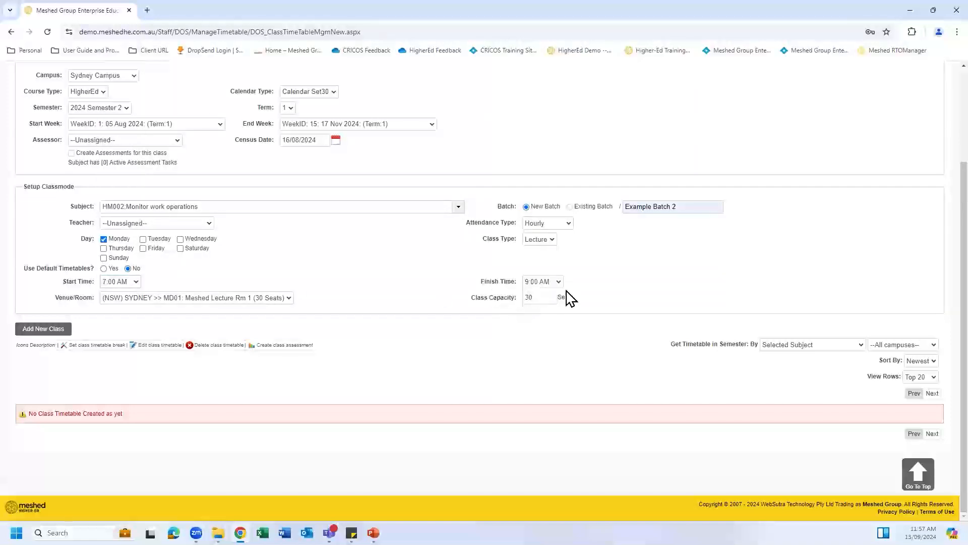
scroll(810, 202, "up", 2)
scroll(816, 192, "up", 2)
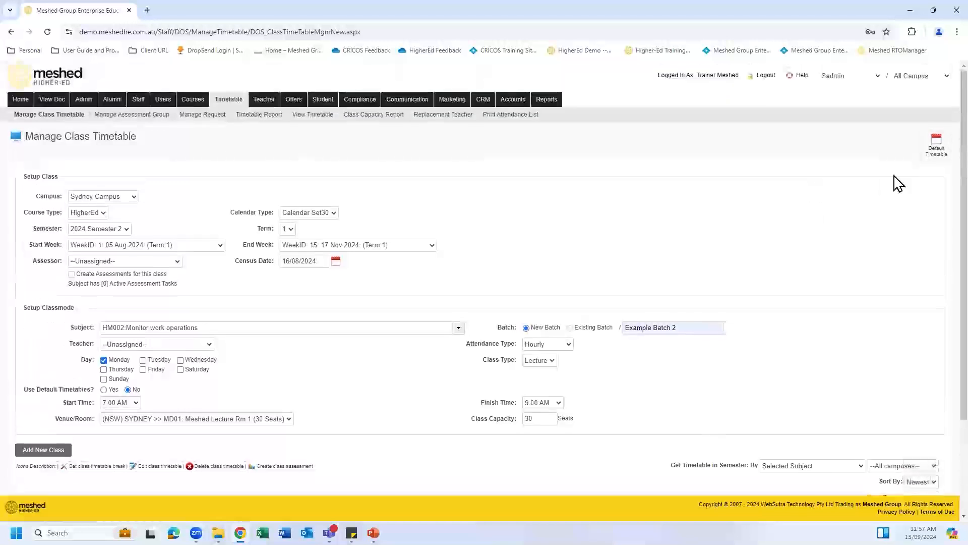
Step: Review the default timetable slots, then set Use Default Timetables to Yes
left_click(937, 141)
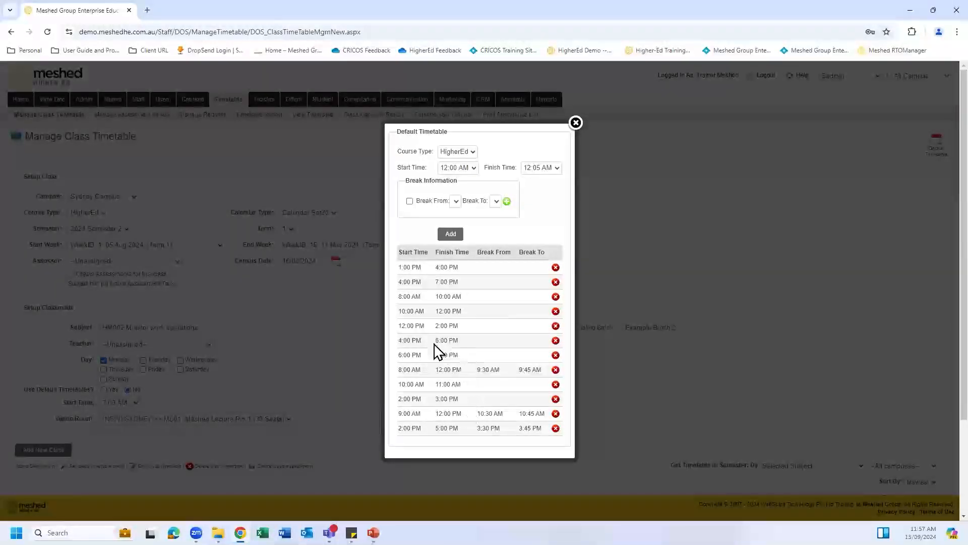
left_click(576, 122)
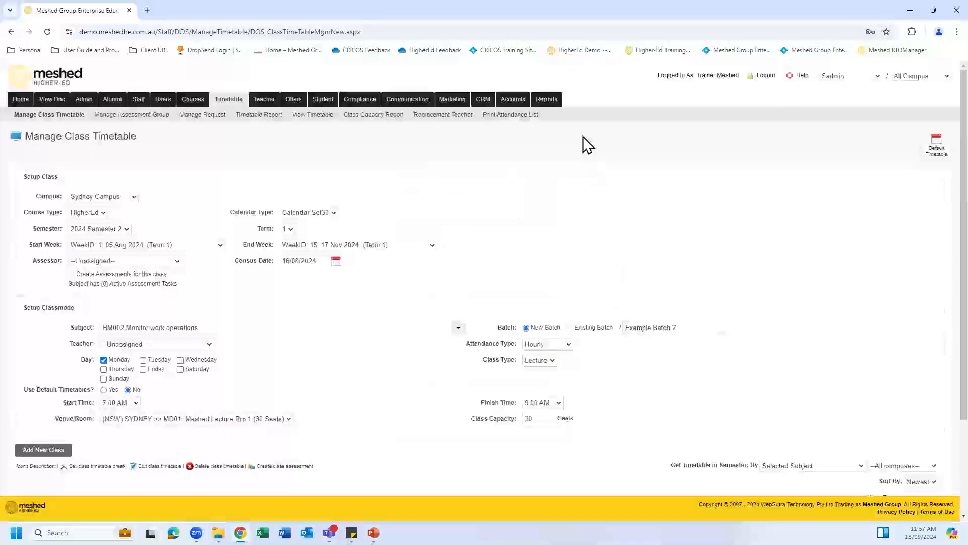
scroll(202, 313, "down", 2)
left_click(103, 289)
left_click(166, 301)
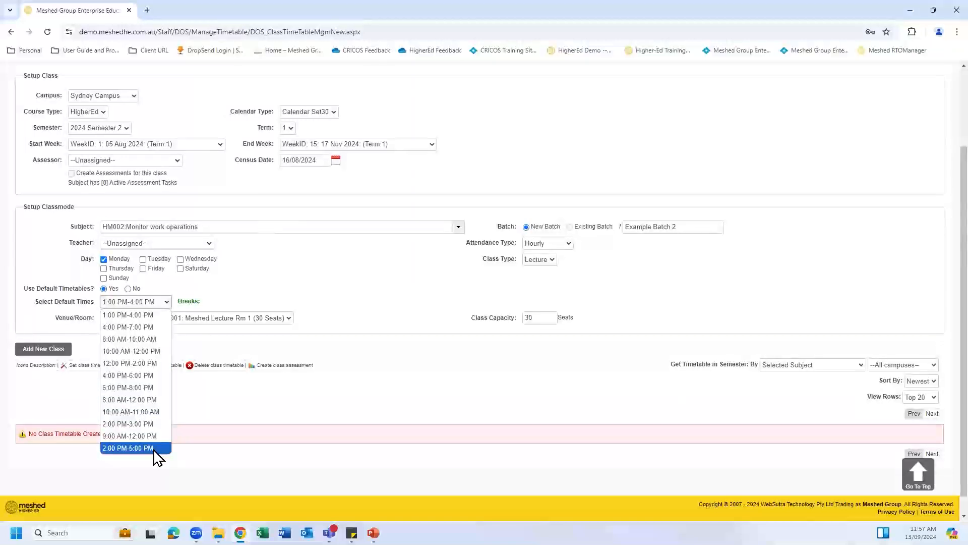
Step: Choose the 2:00 PM–5:00 PM default slot, which includes a 3:30–3:45 PM break
left_click(136, 448)
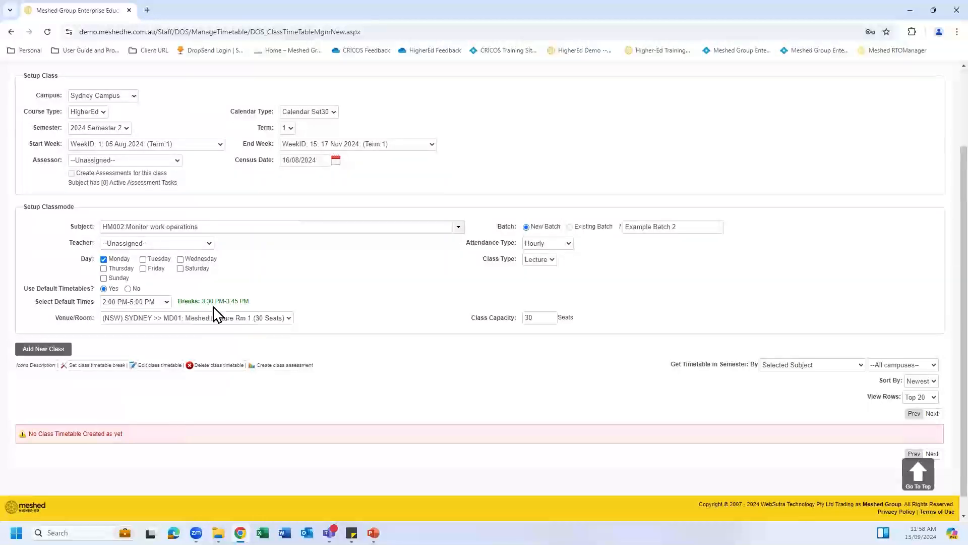
scroll(867, 128, "up", 1)
scroll(903, 125, "up", 3)
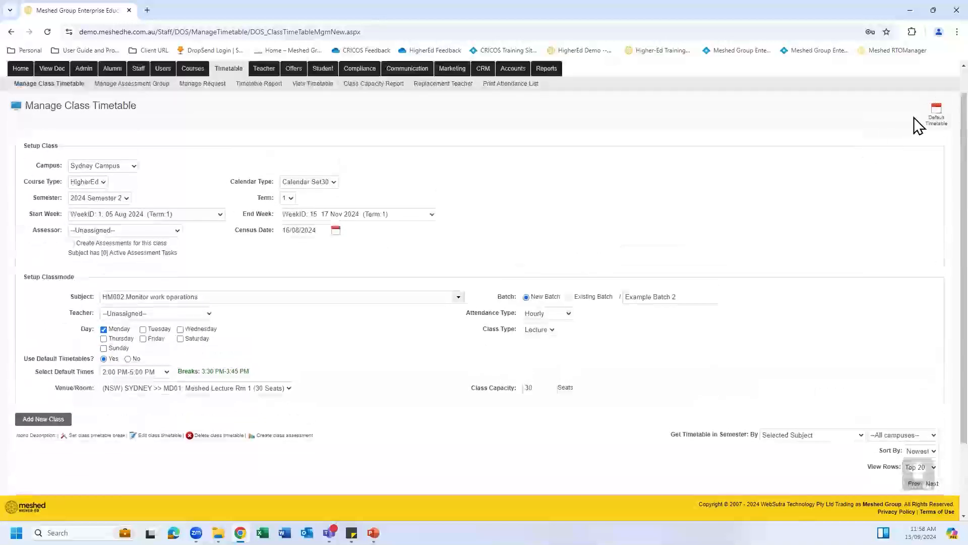
scroll(197, 259, "down", 3)
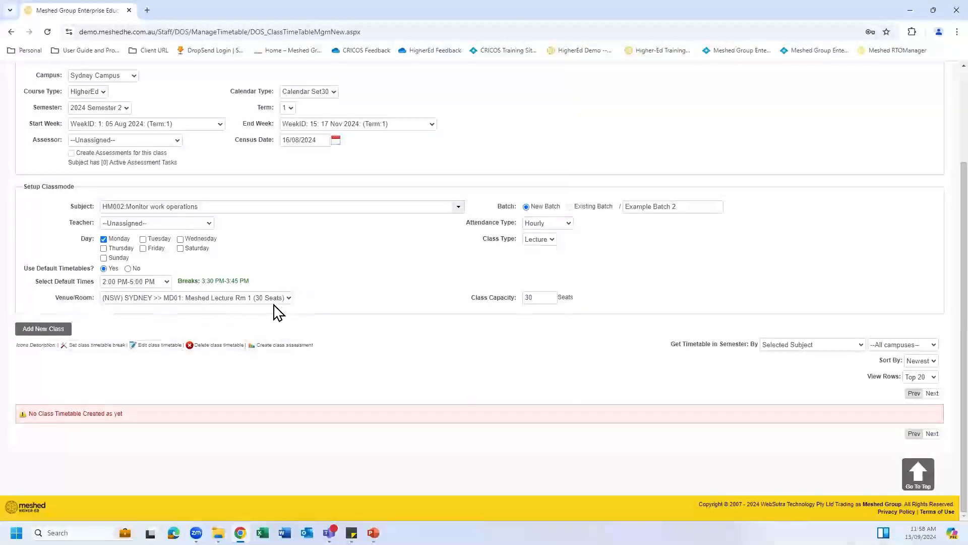
Step: Book MD02 Meshed Lecture Rm 2 and add the Monday 2:00–5:00 PM class
left_click(289, 298)
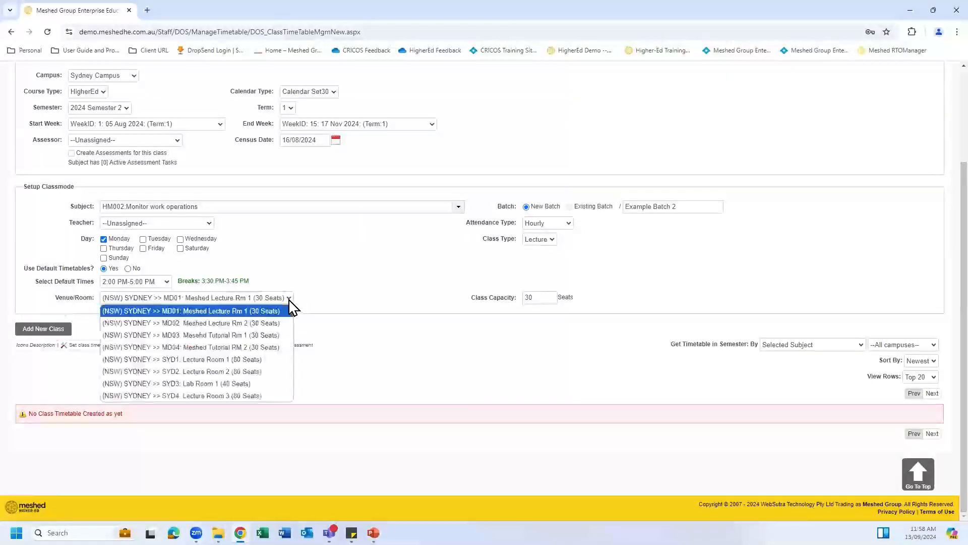
left_click(280, 326)
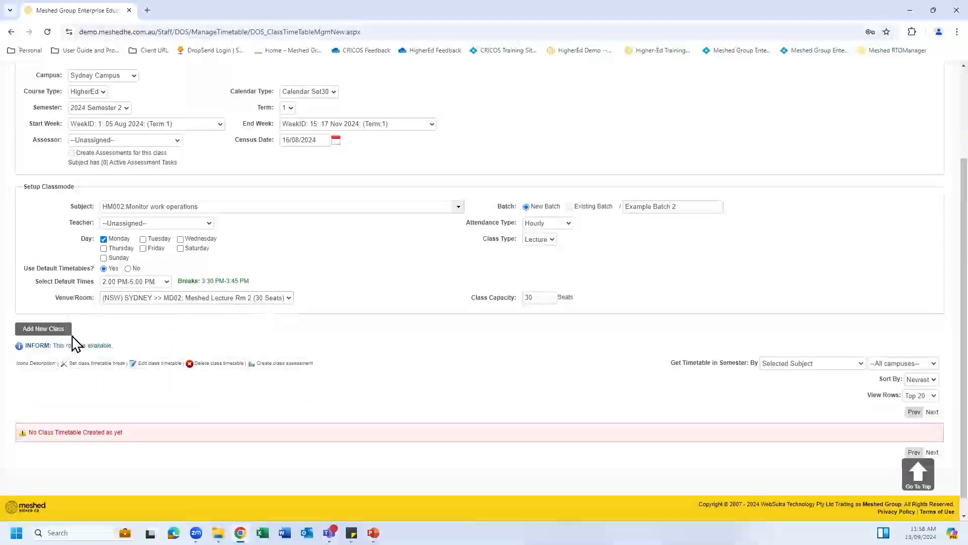
left_click(59, 331)
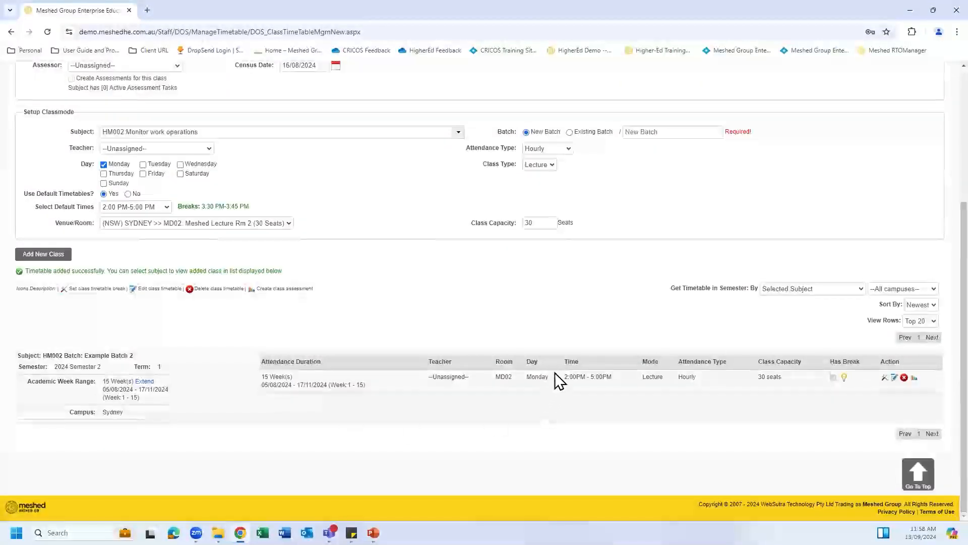
scroll(553, 364, "up", 1)
scroll(554, 364, "up", 1)
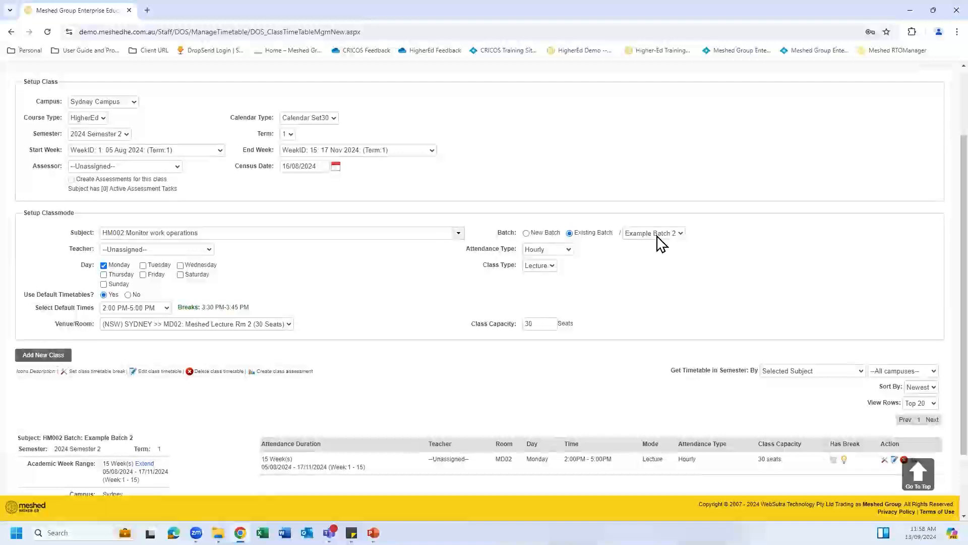
Step: Keep Example Batch 2, switch the days from Monday to Thursday and Friday, and make it a Tutorial
left_click(680, 233)
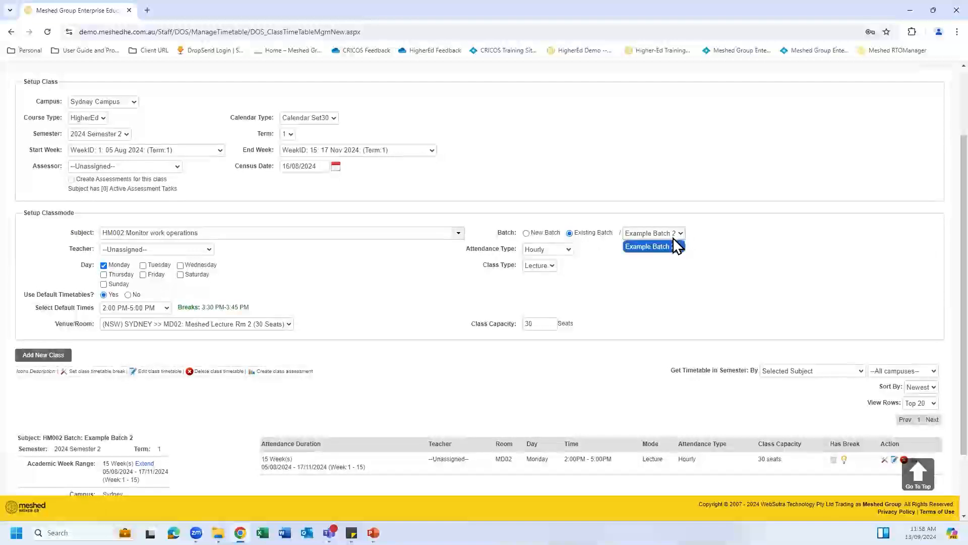
left_click(670, 246)
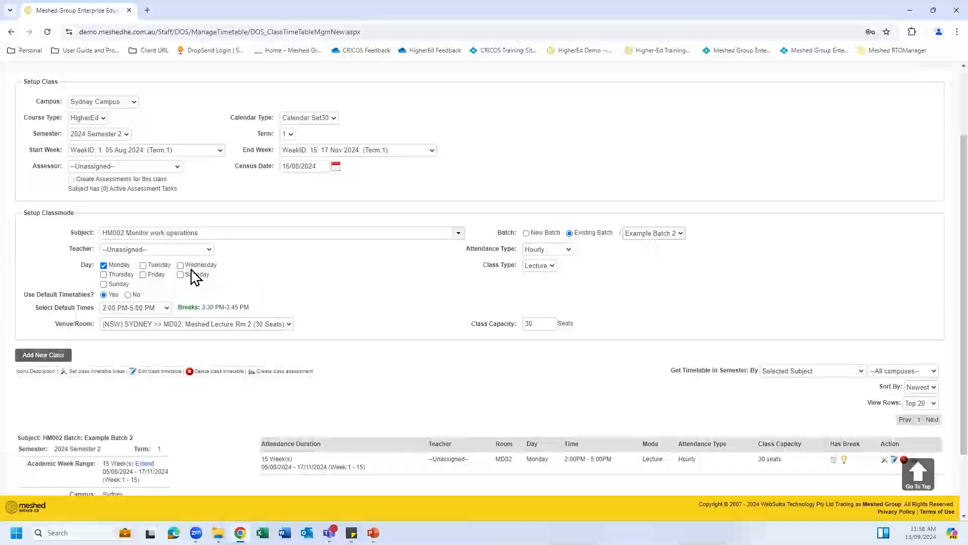
left_click(104, 266)
left_click(104, 275)
left_click(144, 275)
left_click(552, 266)
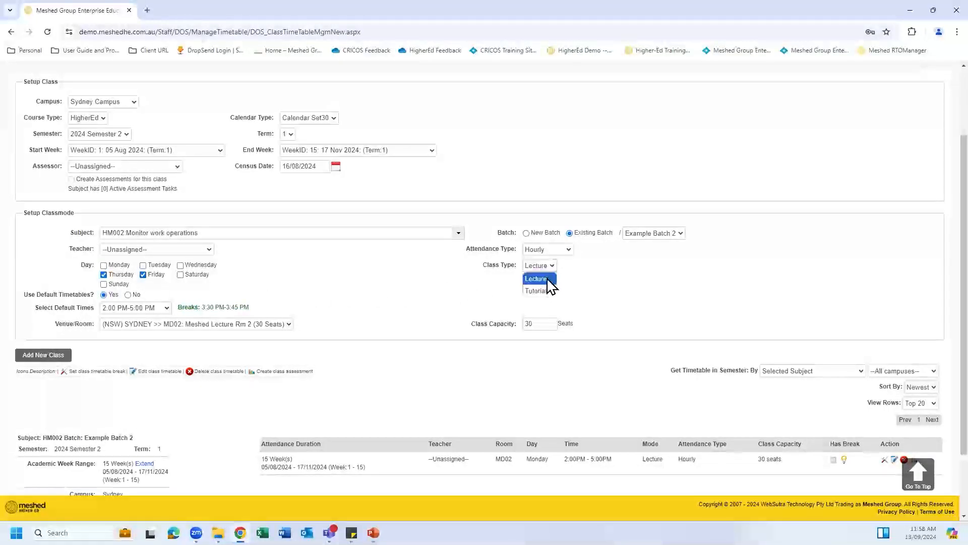
left_click(549, 292)
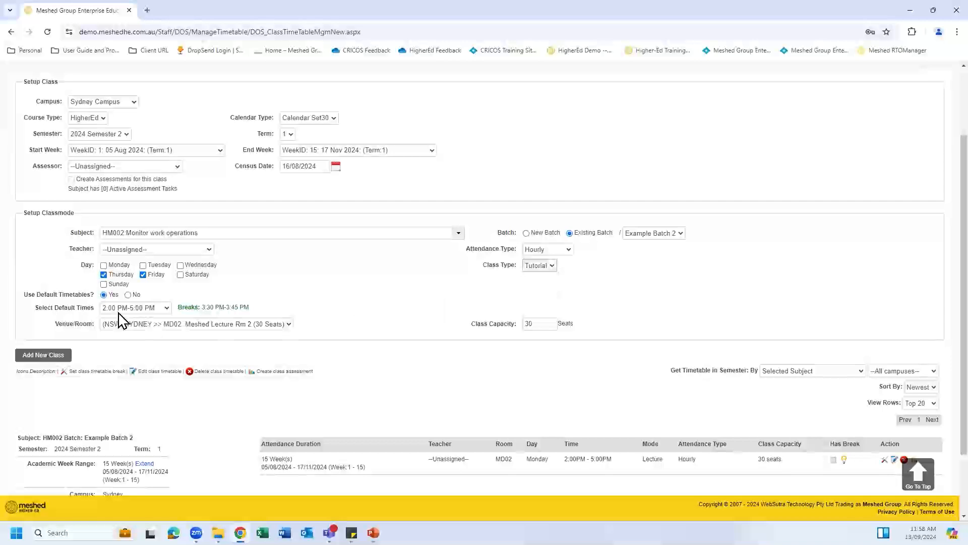
Step: Add the 10:00–11:00 AM Thursday and Friday tutorials in Meshed Tutorial Rm 1
left_click(164, 309)
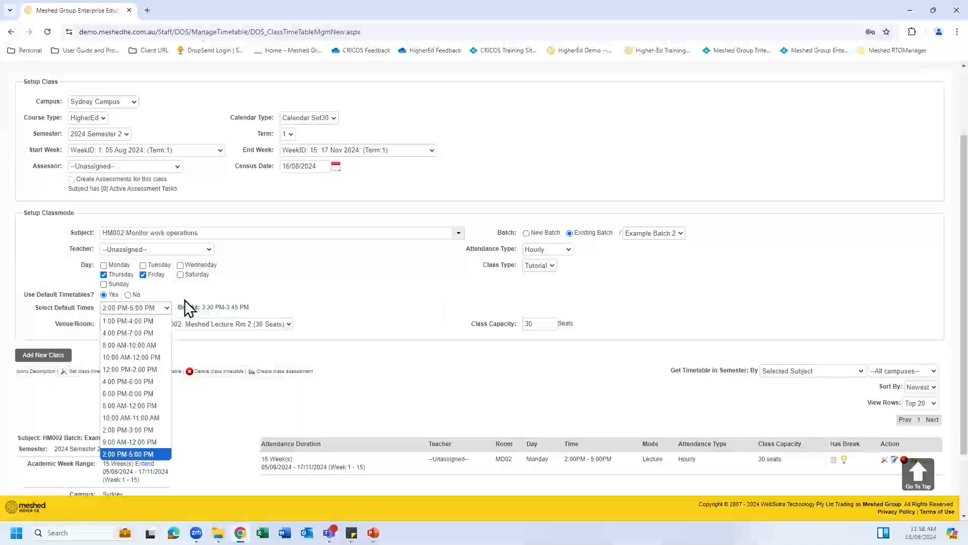
left_click(143, 274)
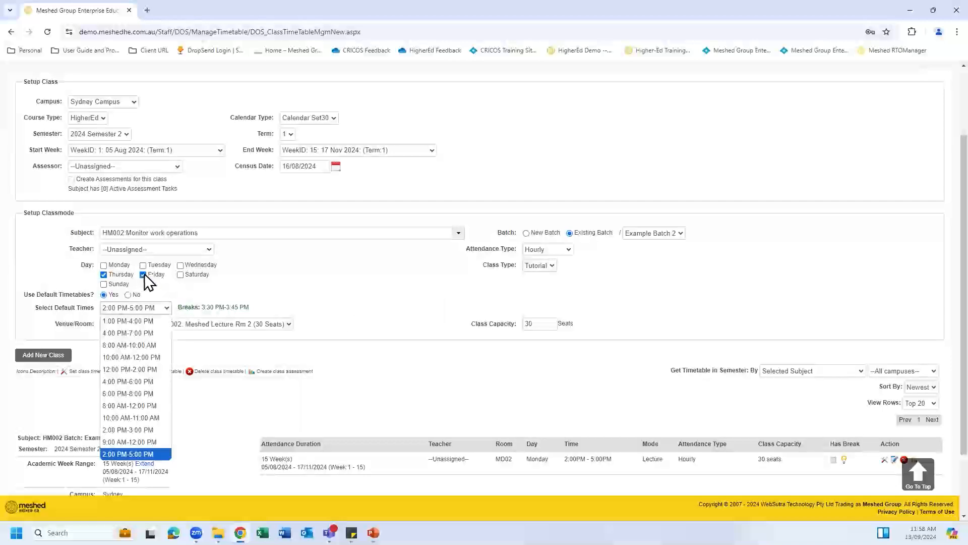
left_click(165, 309)
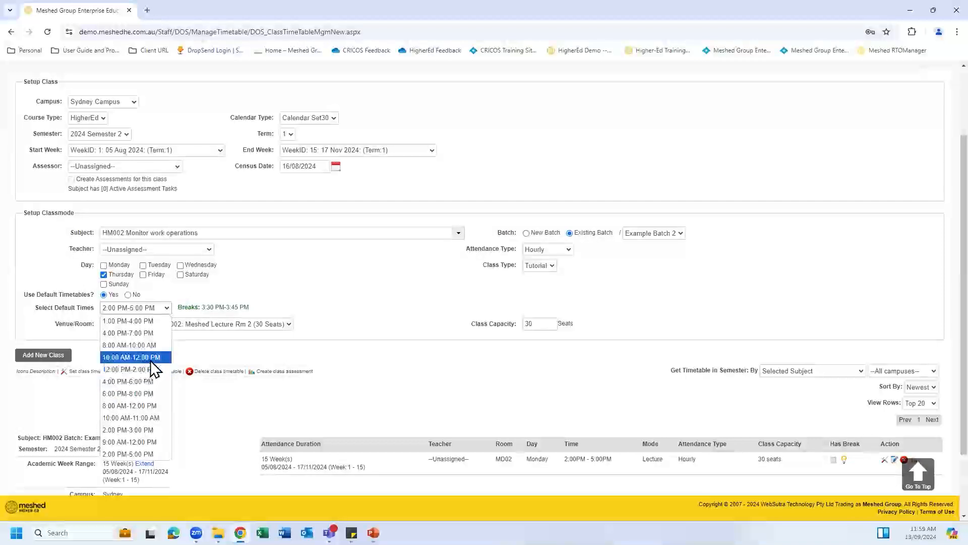
left_click(151, 421)
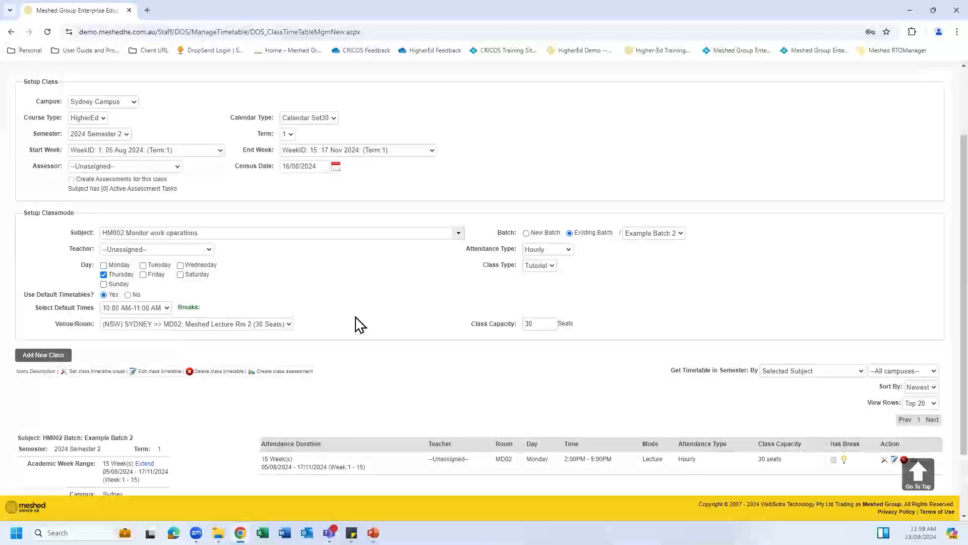
left_click(144, 275)
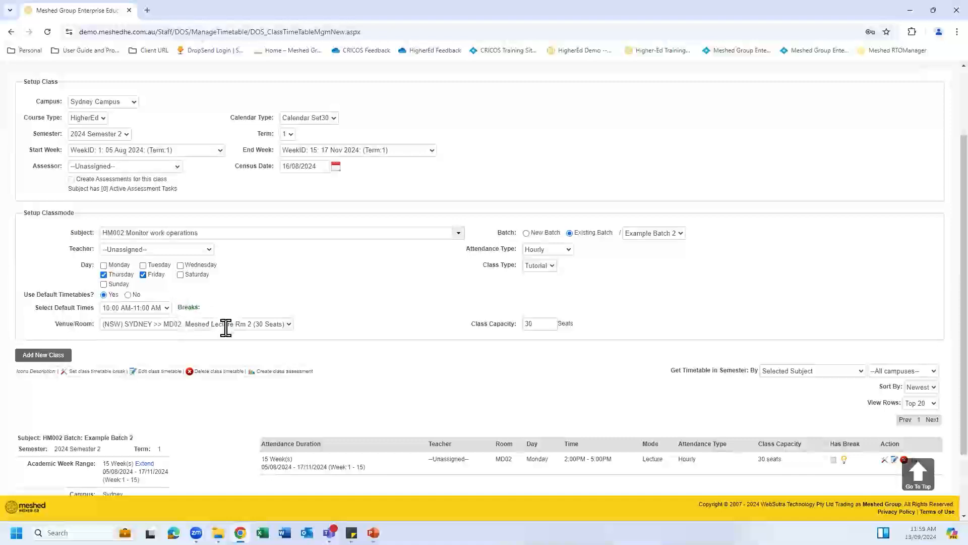
left_click(286, 324)
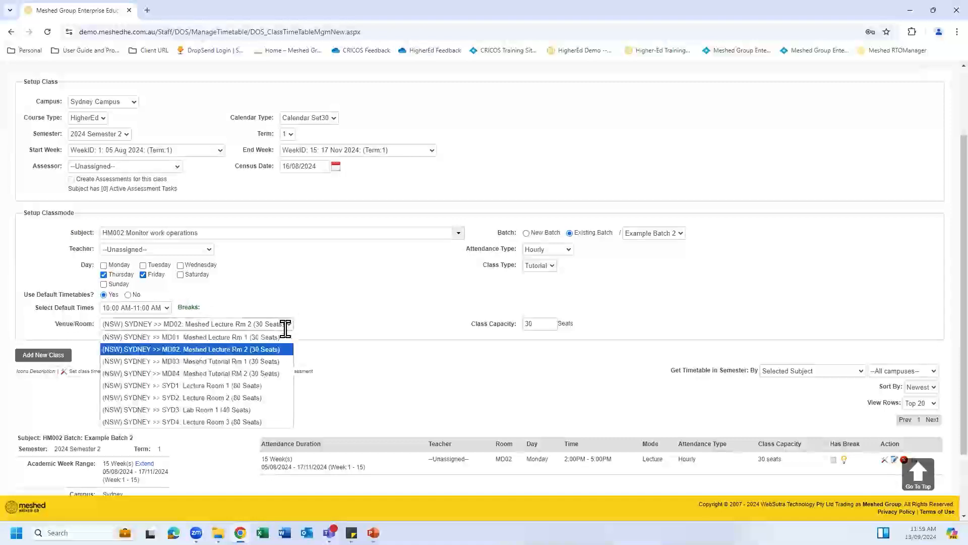
left_click(281, 361)
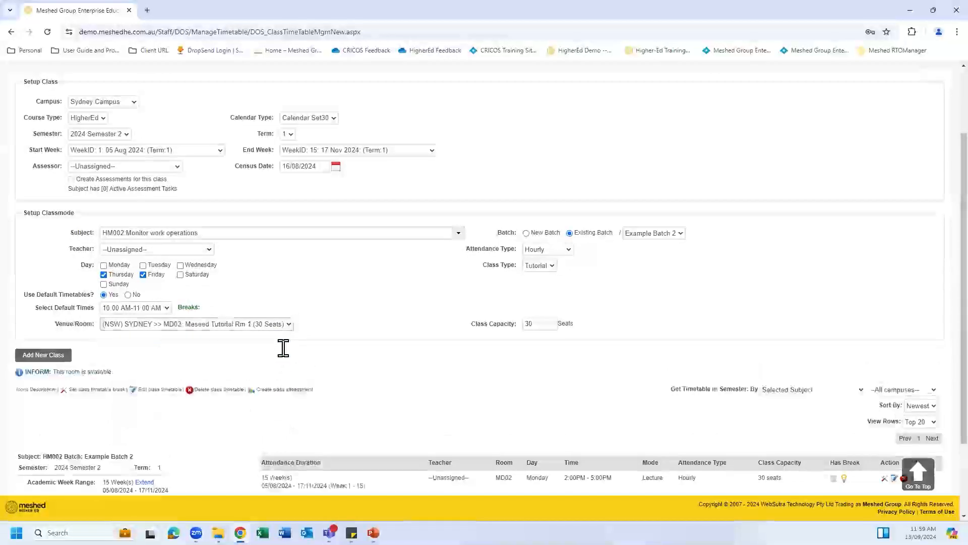
left_click(44, 355)
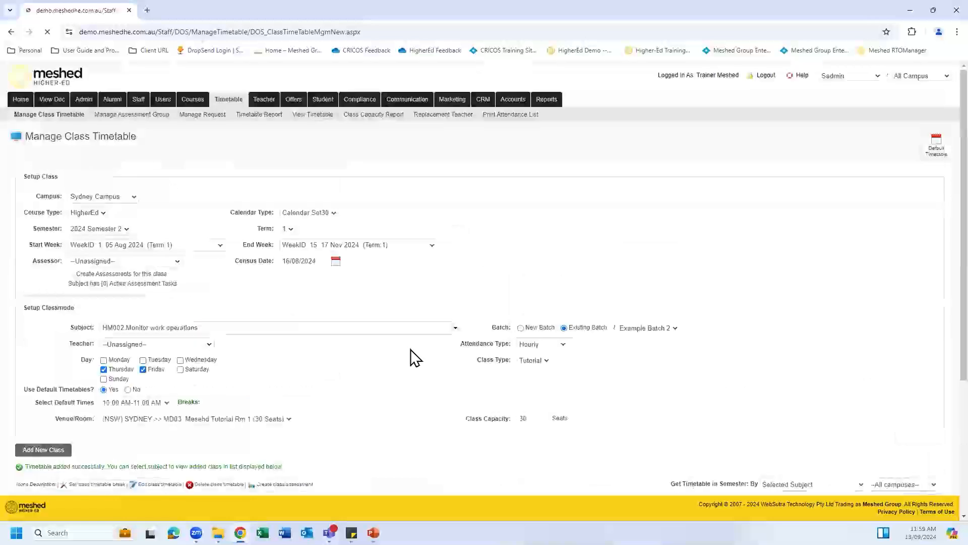
Step: Add the Thursday and Friday 2:00–3:00 PM tutorials and confirm five classes are listed
scroll(407, 345, "down", 3)
scroll(407, 345, "up", 2)
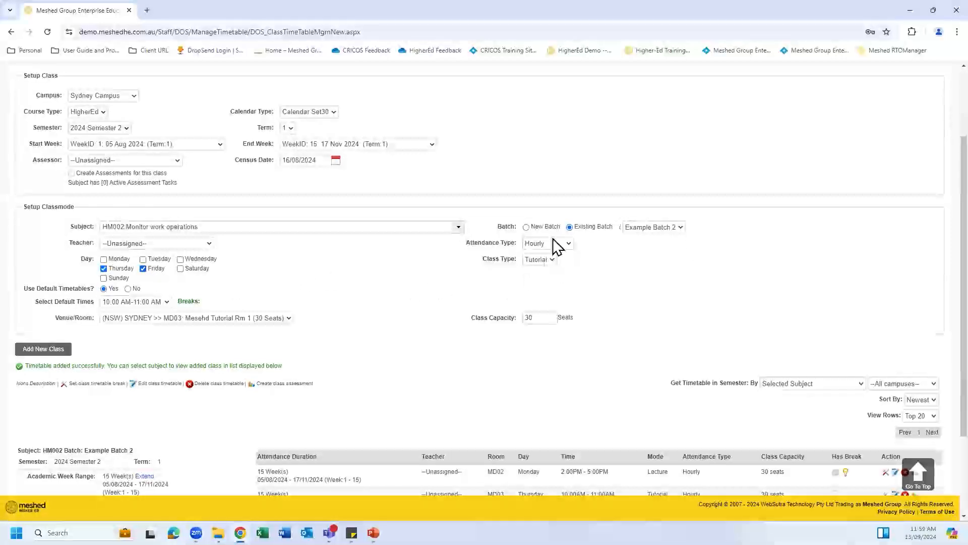
left_click(167, 301)
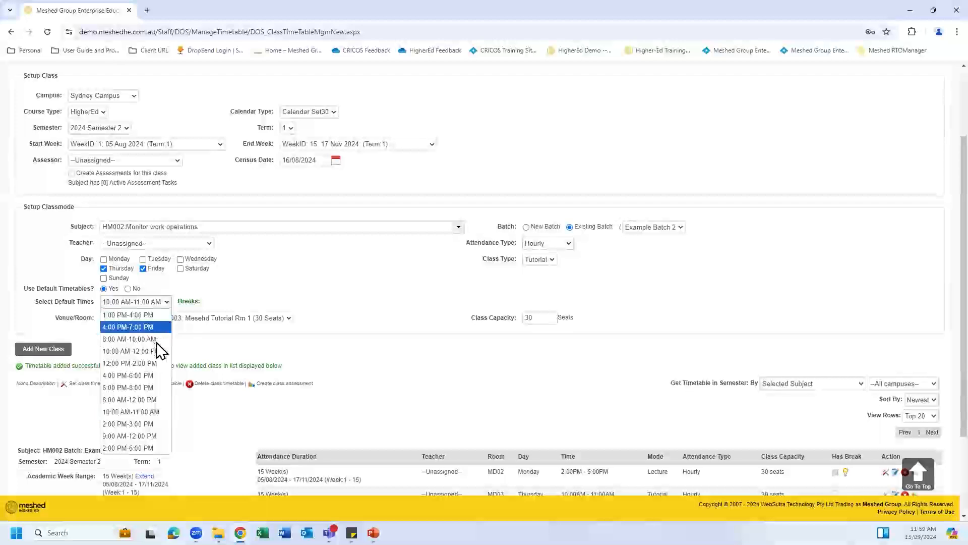
left_click(153, 423)
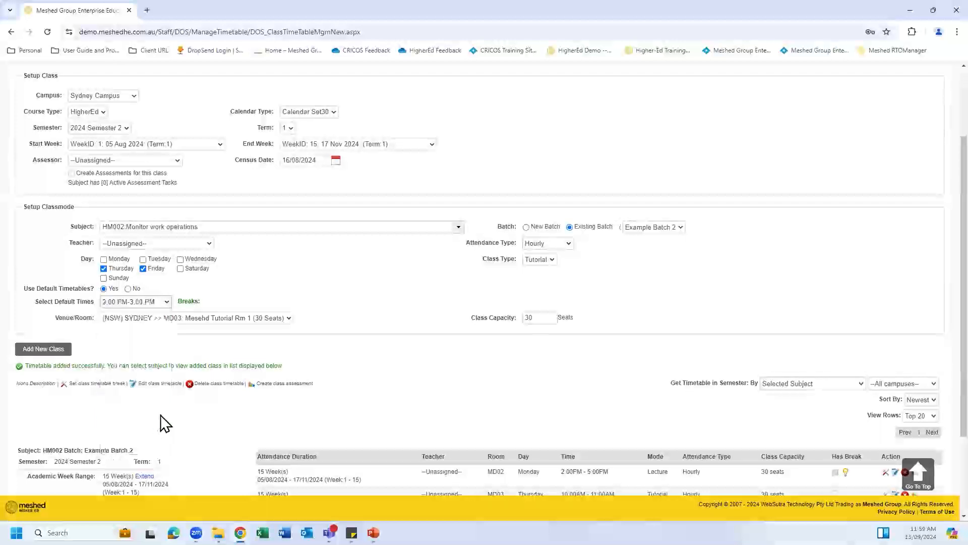
left_click(53, 350)
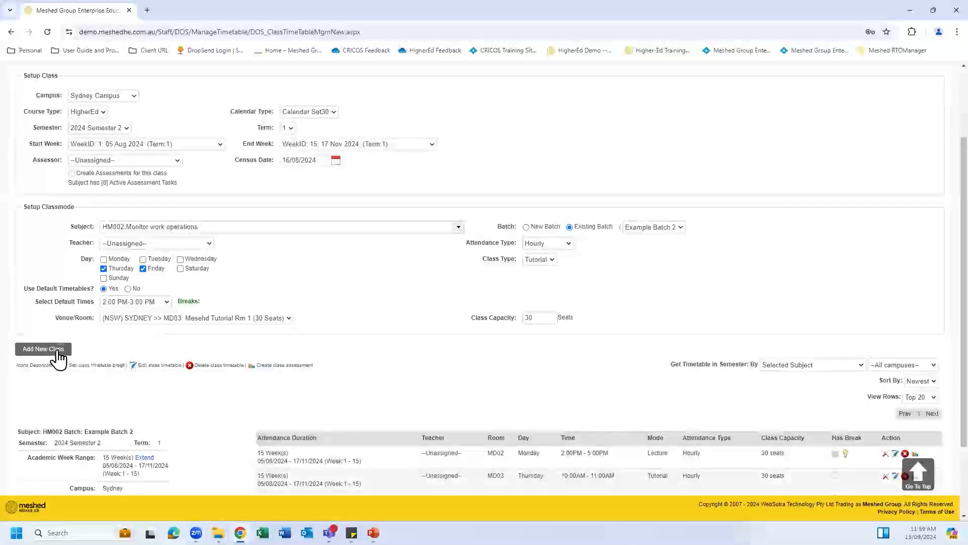
scroll(392, 341, "down", 5)
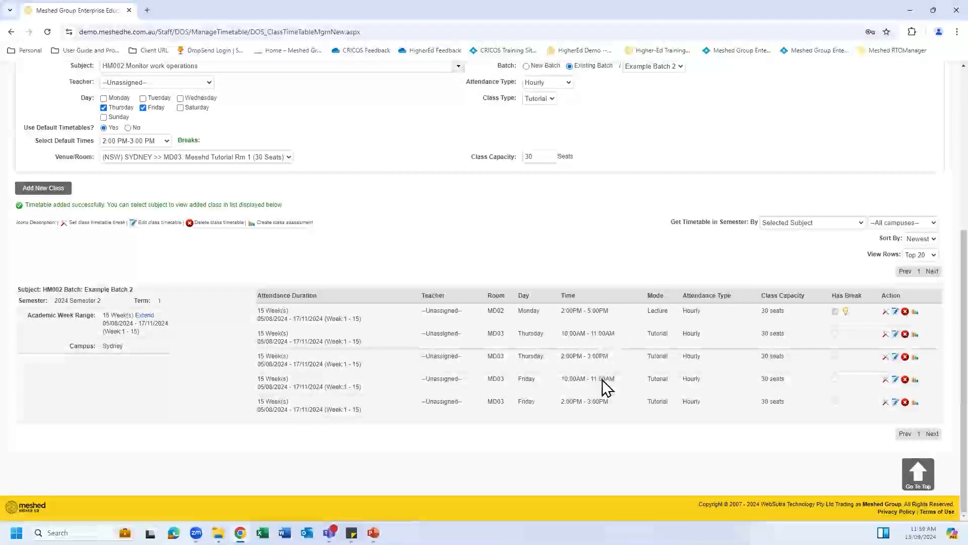
scroll(604, 381, "up", 4)
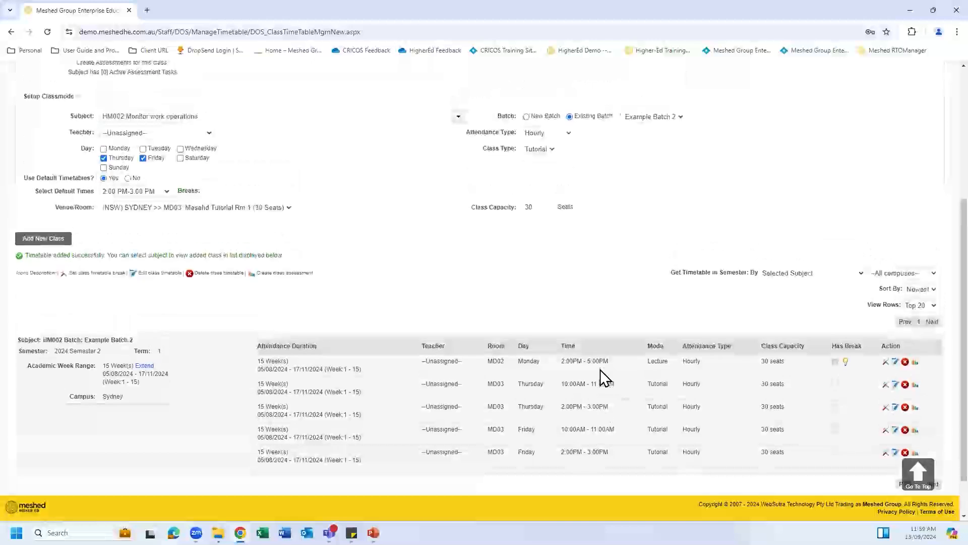
scroll(605, 372, "up", 1)
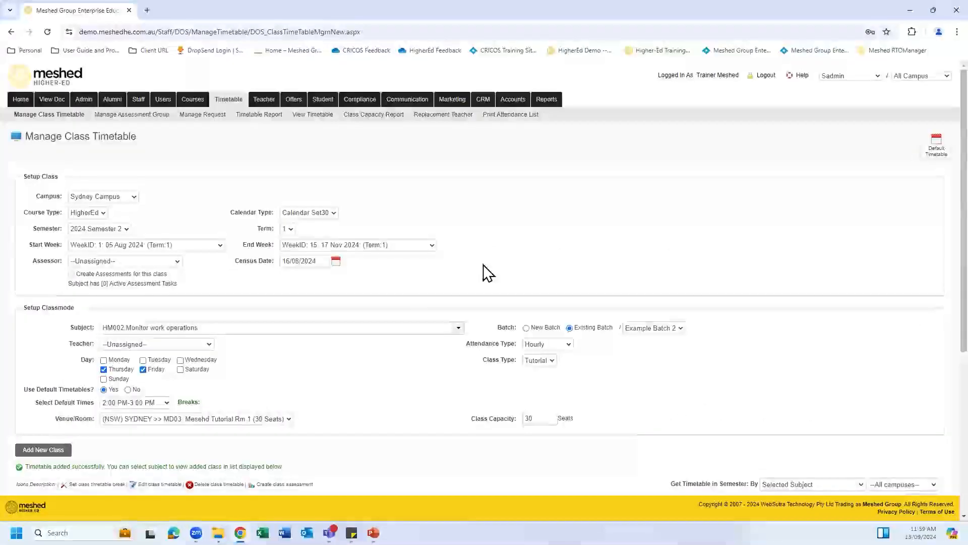
Step: Start a new class request on the Manage Request page as a Makeup Class
left_click(207, 116)
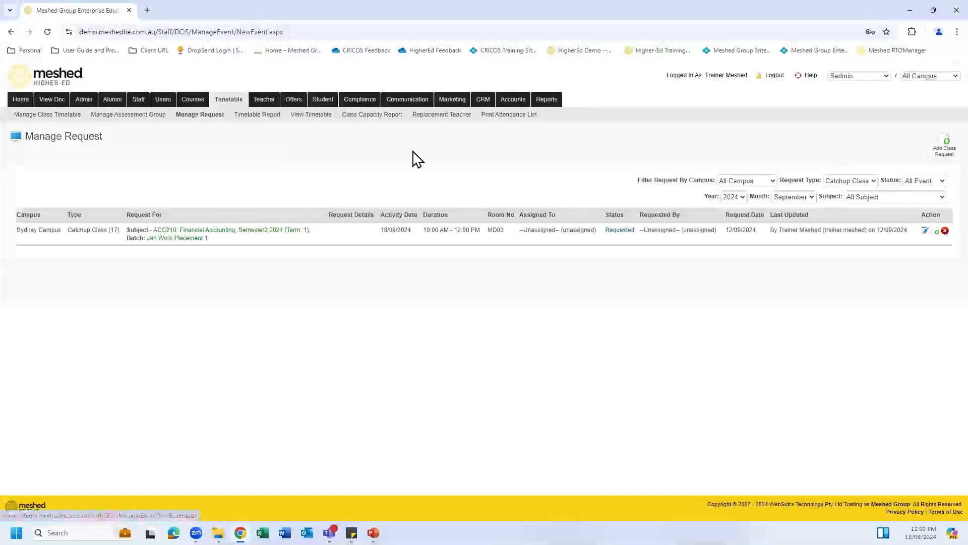
left_click(945, 147)
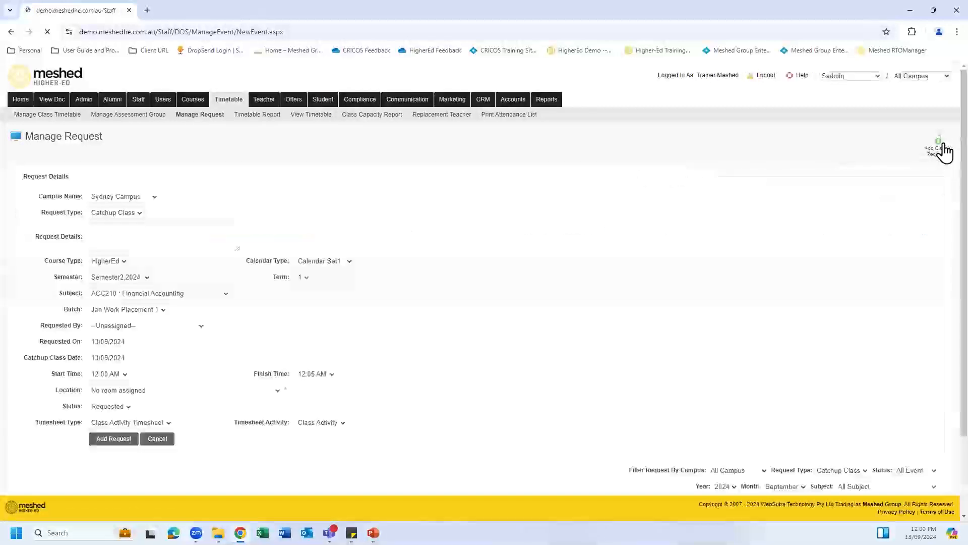
left_click(139, 214)
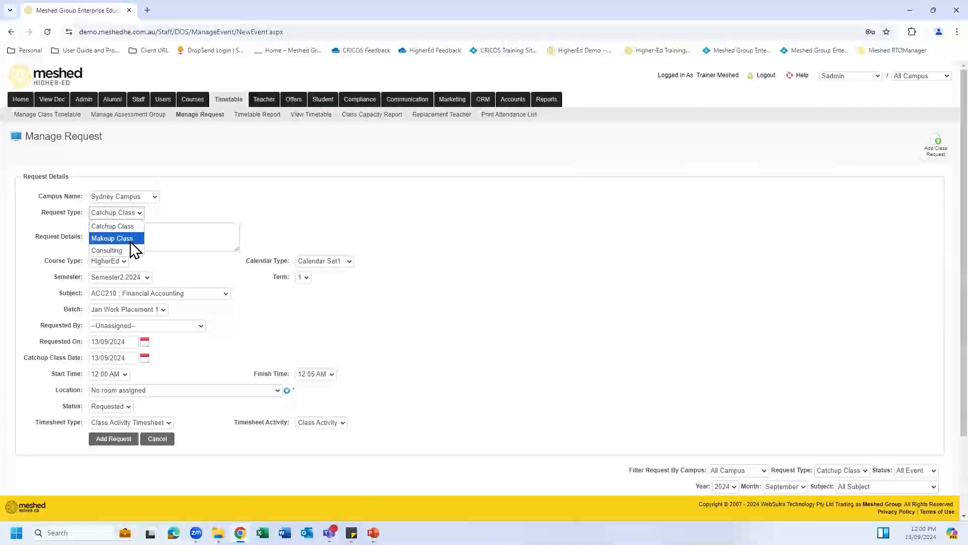
left_click(130, 238)
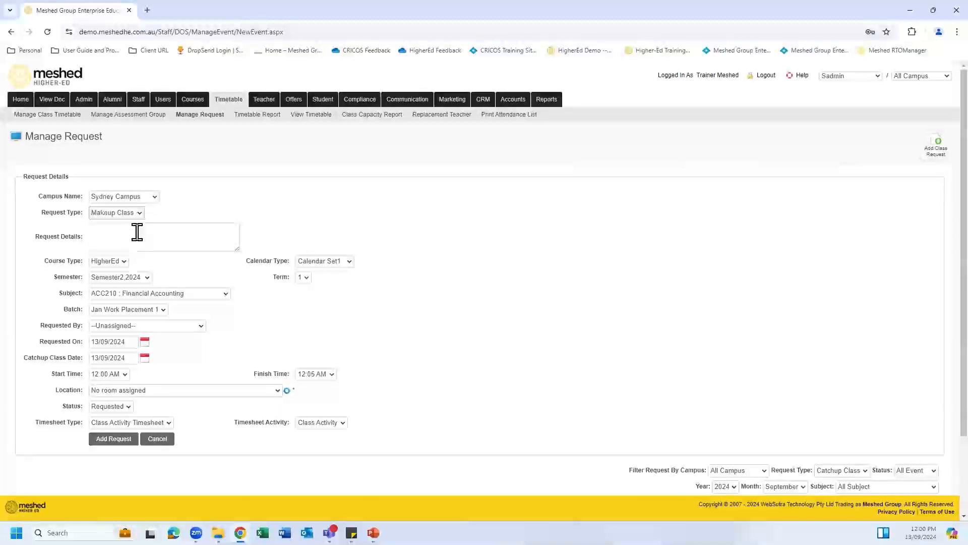
Step: Move to the request details and bring up the calendar type choices
scroll(296, 223, "down", 1)
scroll(274, 203, "down", 1)
left_click(202, 139)
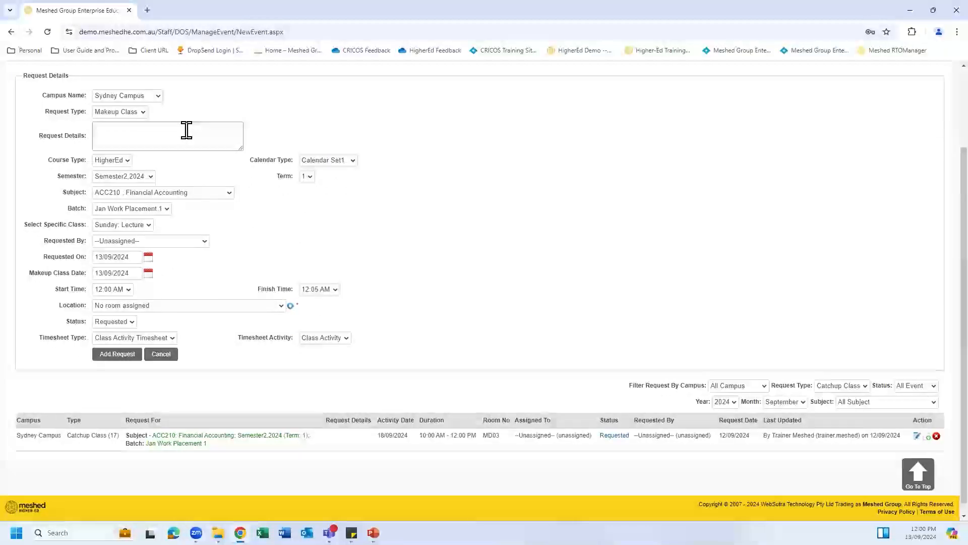
left_click(354, 161)
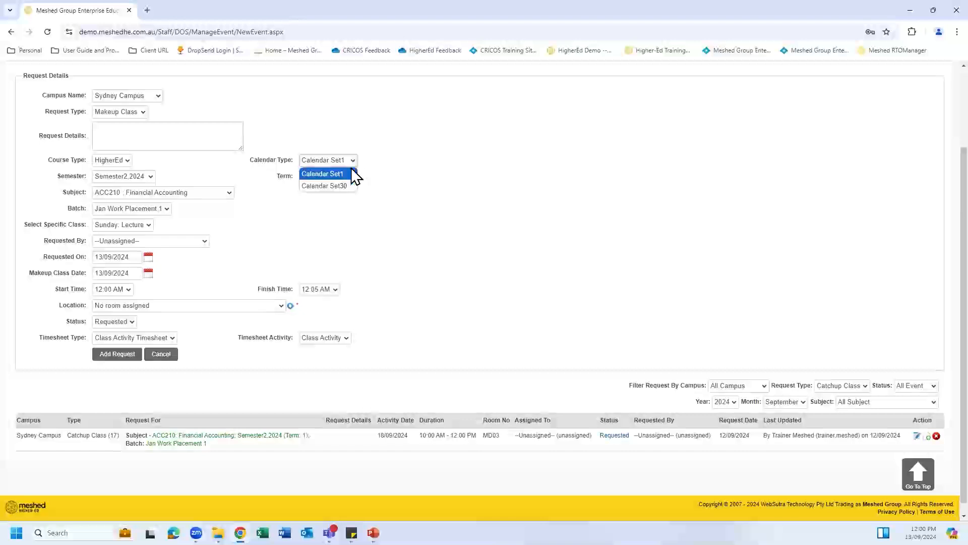
left_click(347, 187)
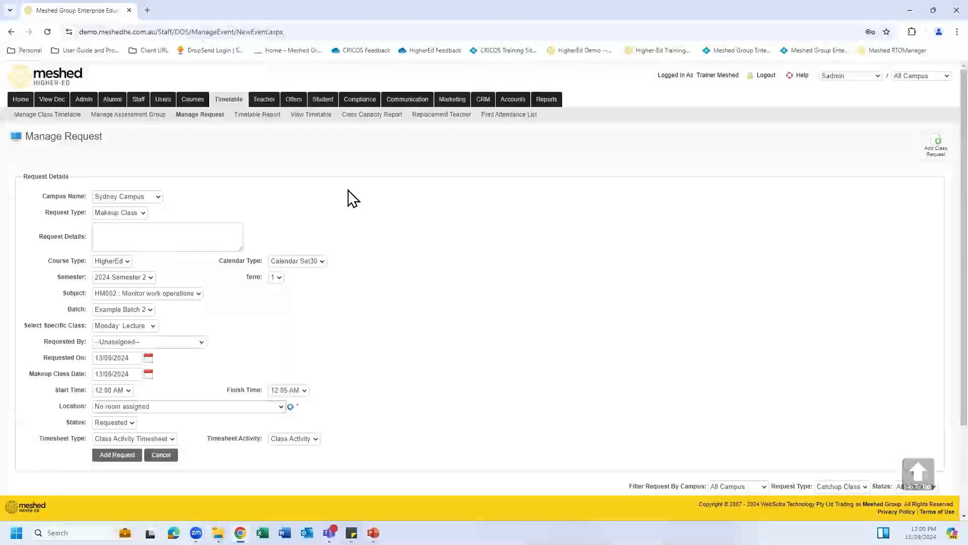
scroll(397, 275, "down", 1)
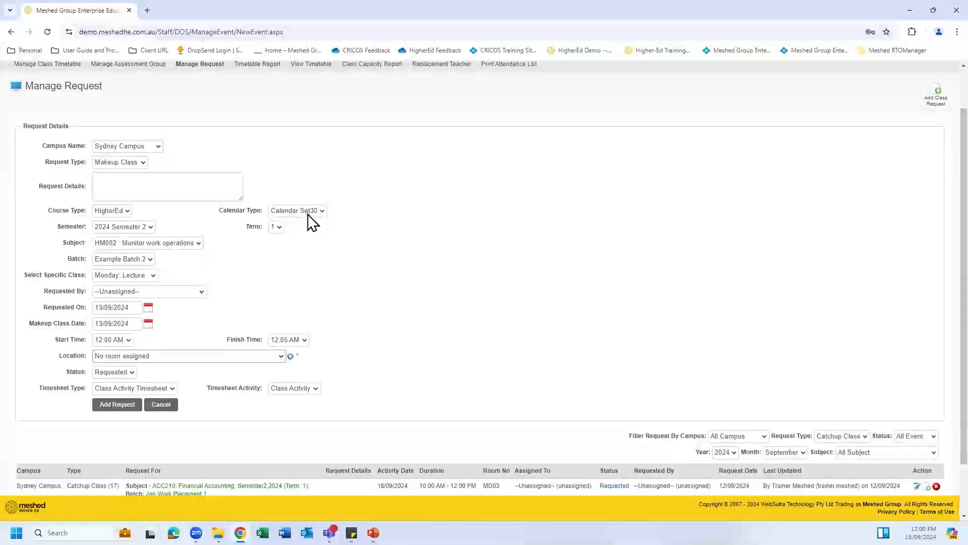
left_click(151, 228)
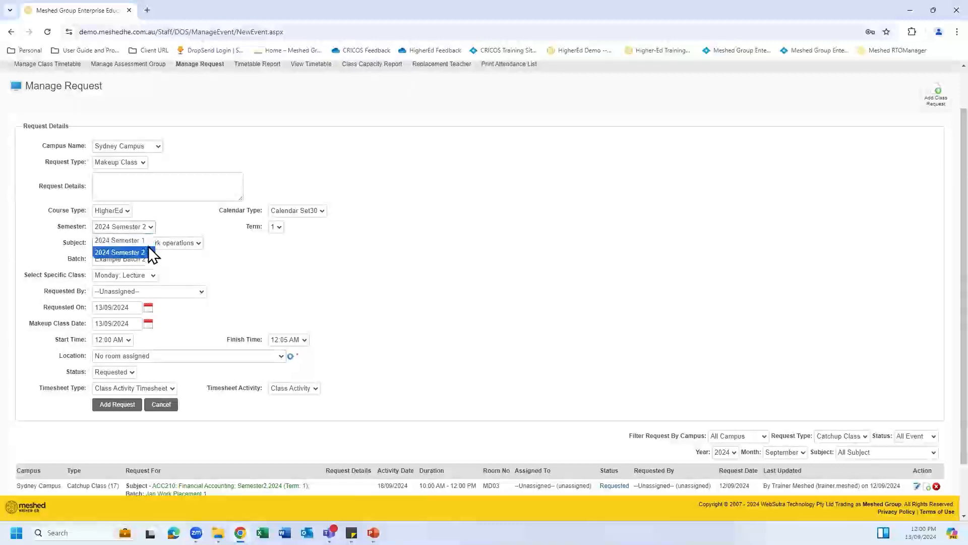
left_click(147, 252)
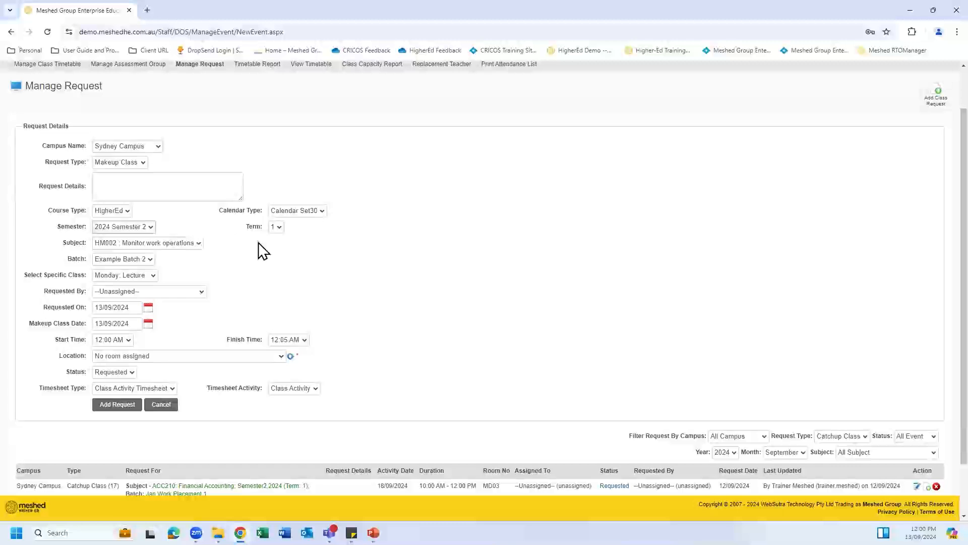
left_click(197, 243)
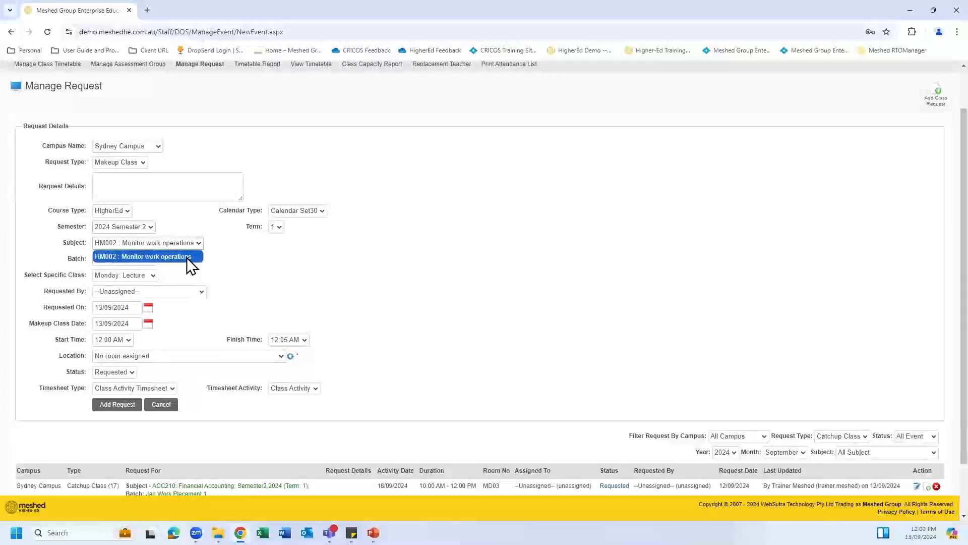
left_click(191, 257)
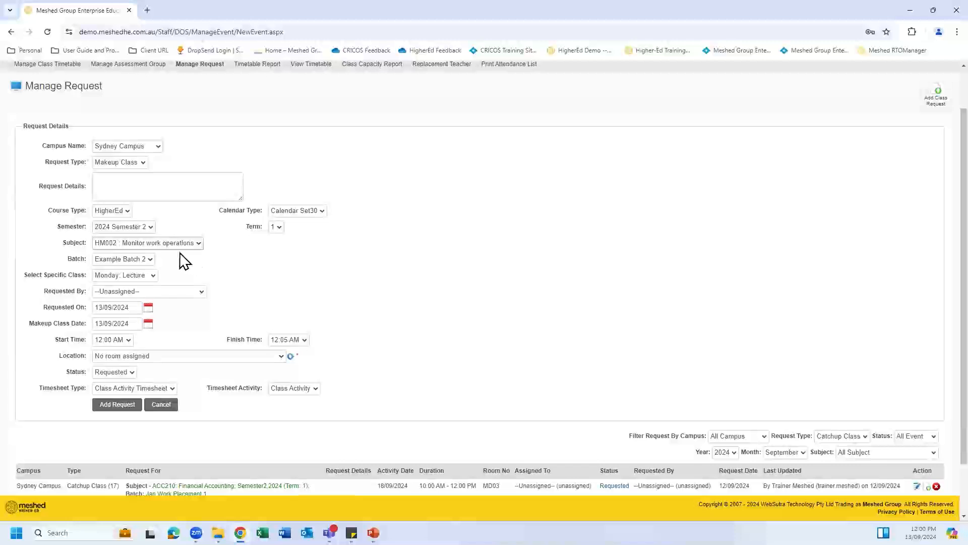
left_click(198, 243)
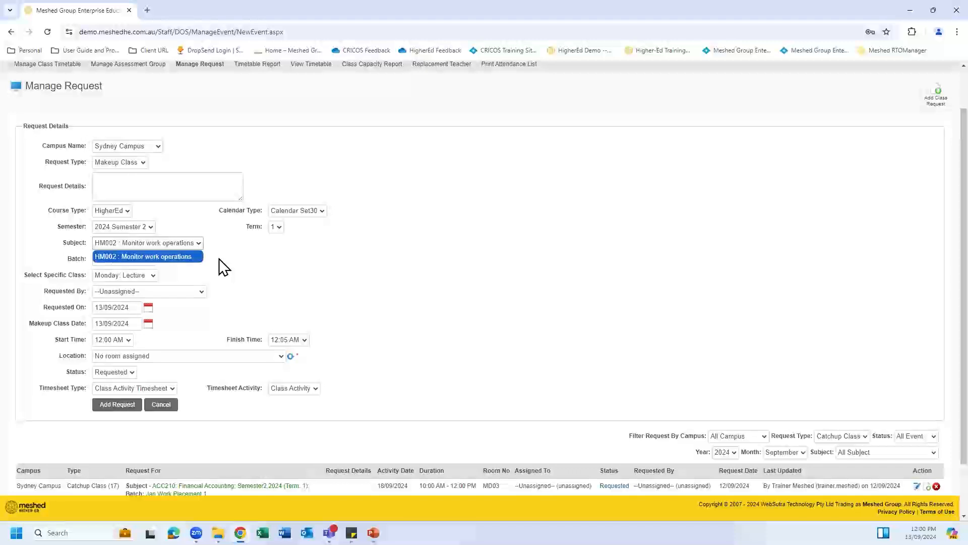
left_click(218, 259)
scroll(212, 256, "down", 2)
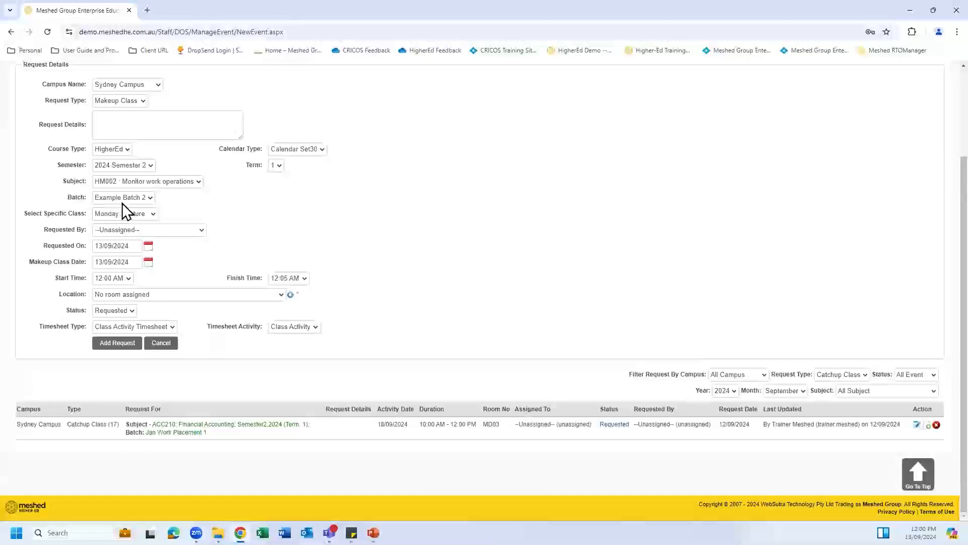
left_click(149, 196)
left_click(149, 197)
left_click(152, 214)
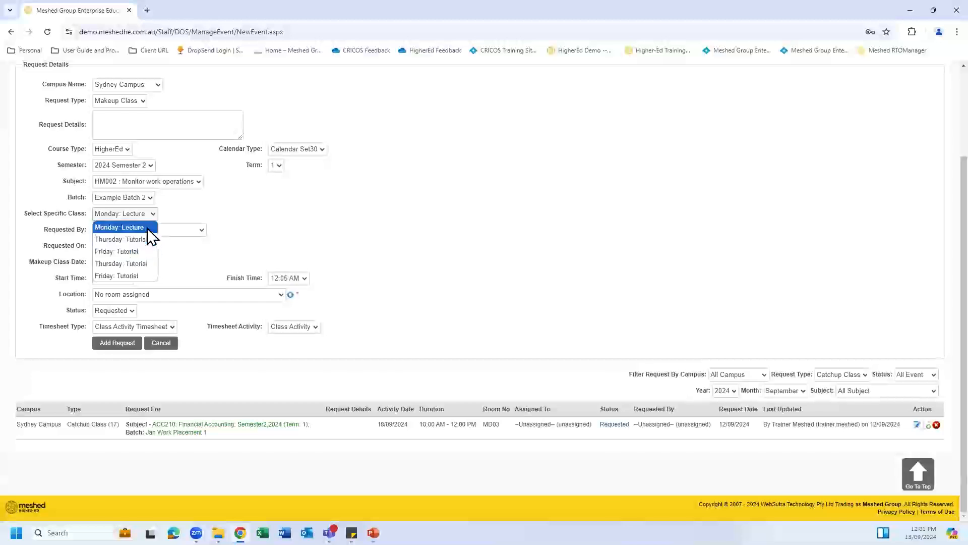
left_click(147, 228)
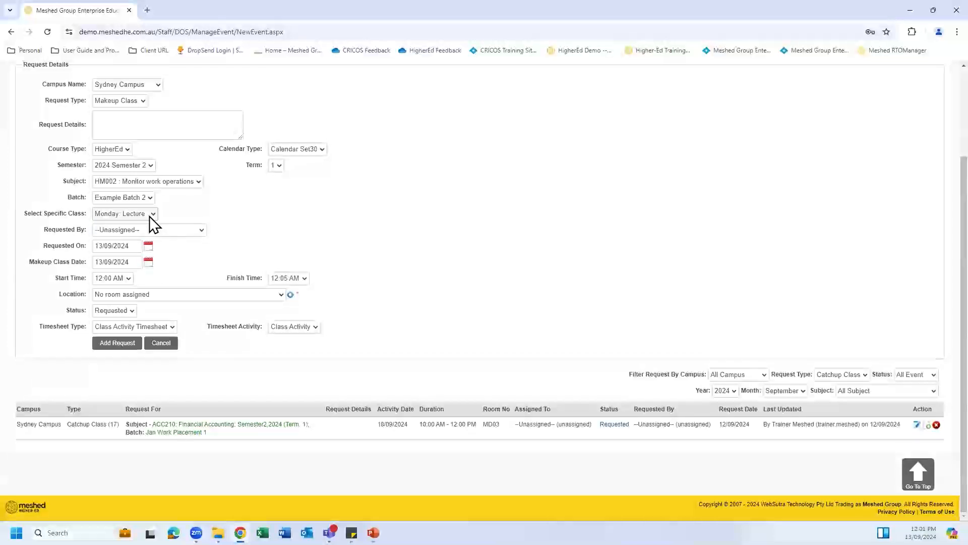
left_click(200, 231)
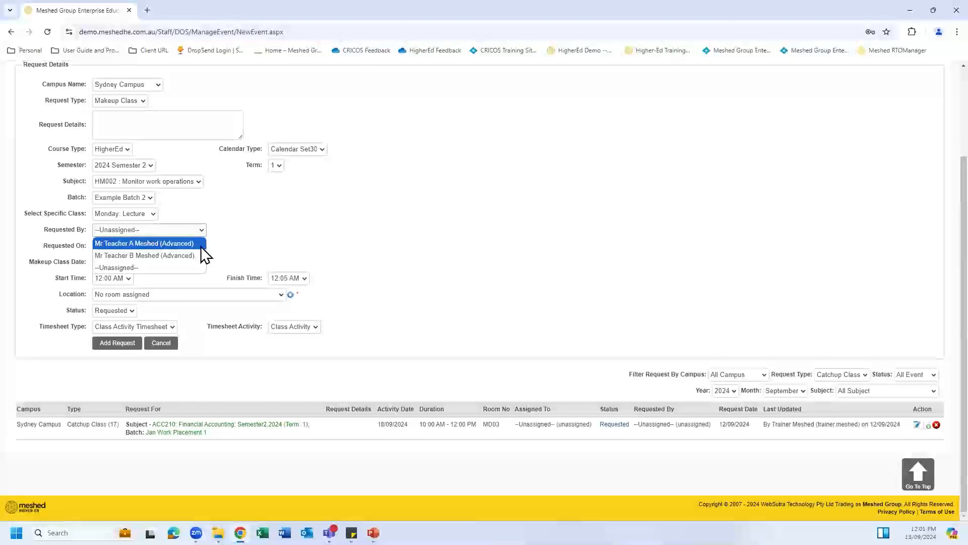
left_click(230, 244)
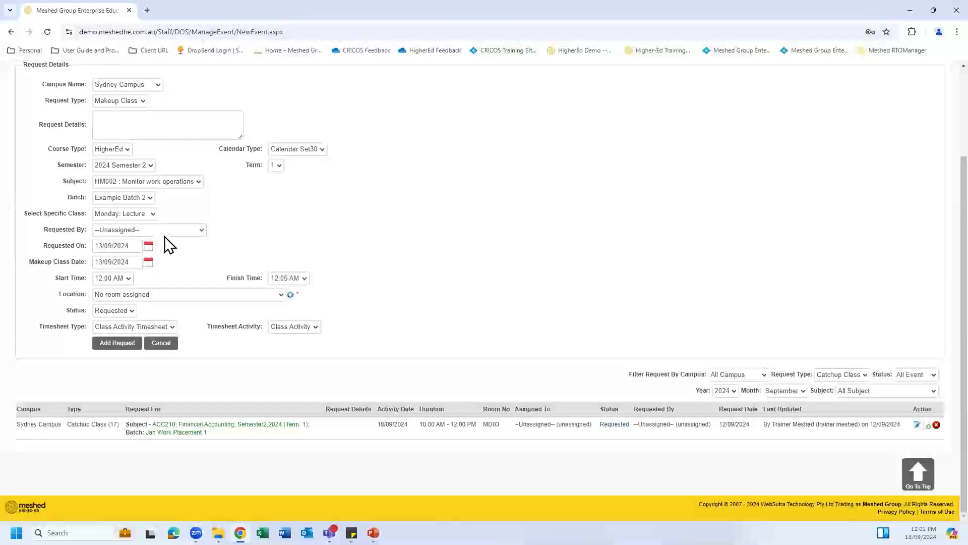
left_click(200, 230)
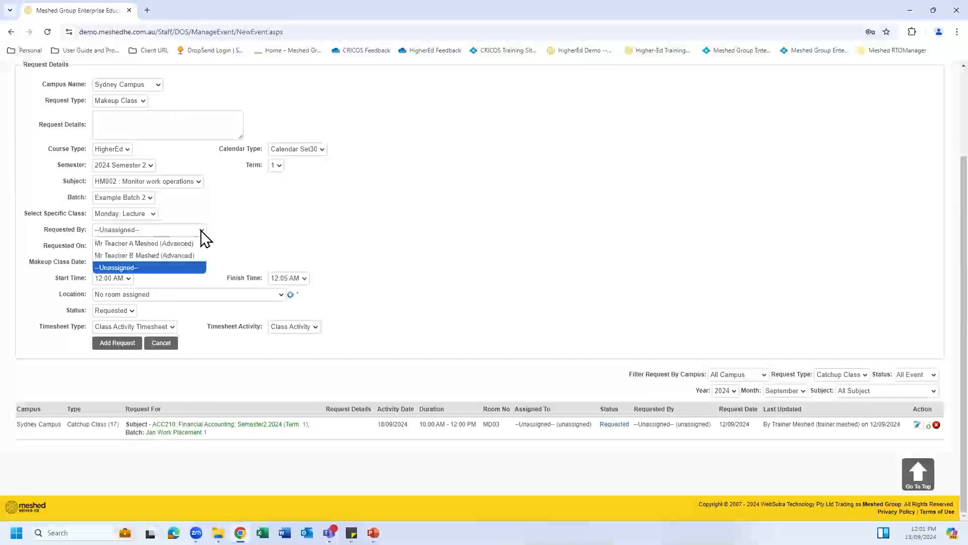
left_click(264, 233)
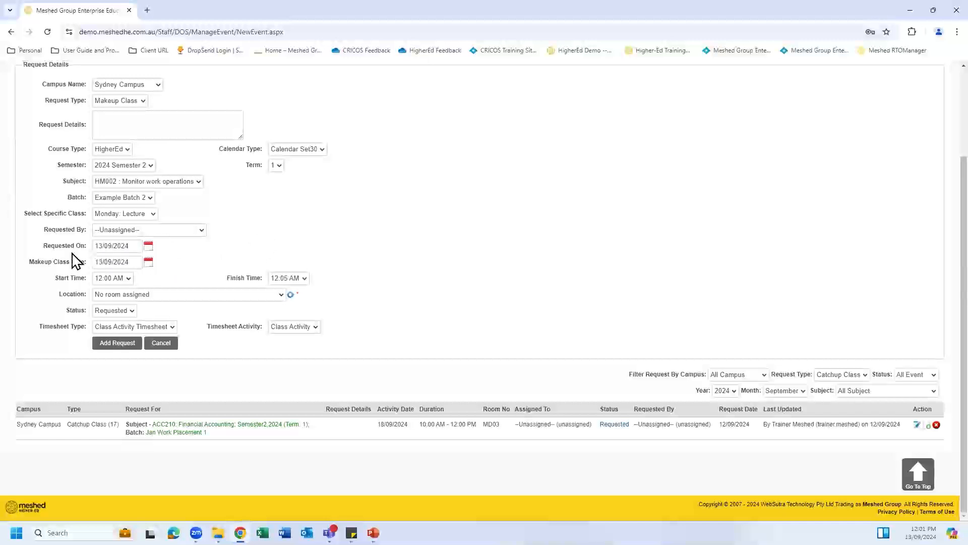
Step: Set the makeup class date to 16/09/2024 with a 9:00 AM start
left_click(148, 262)
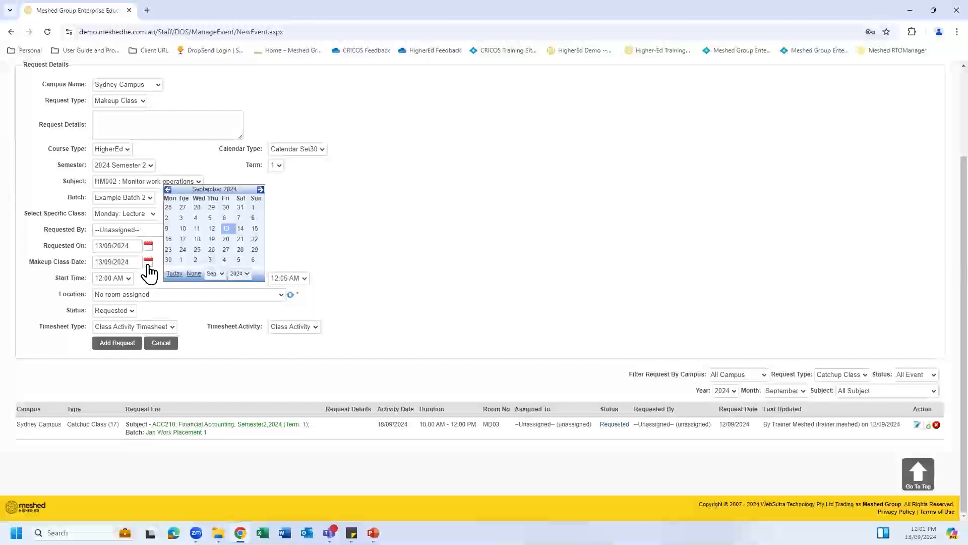
left_click(169, 239)
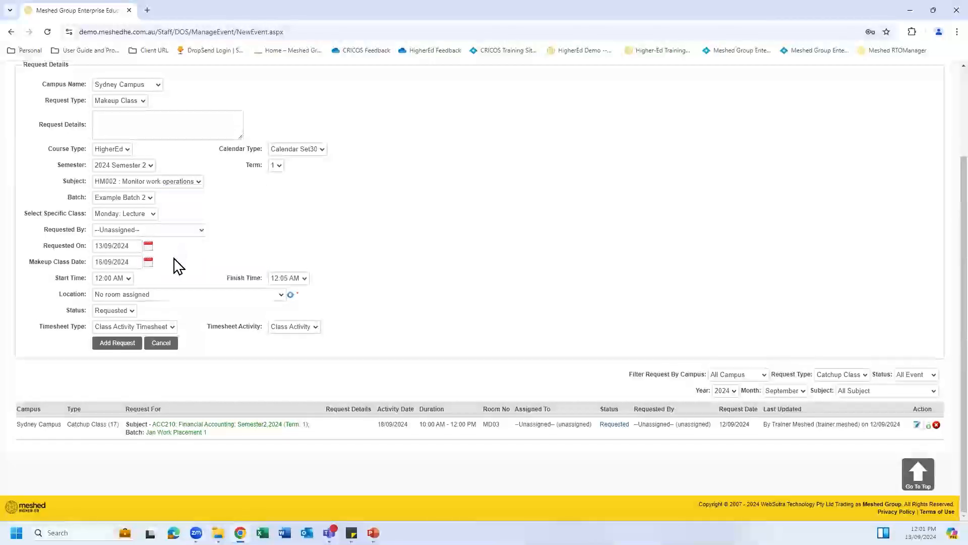
left_click(128, 279)
scroll(126, 222, "down", 5)
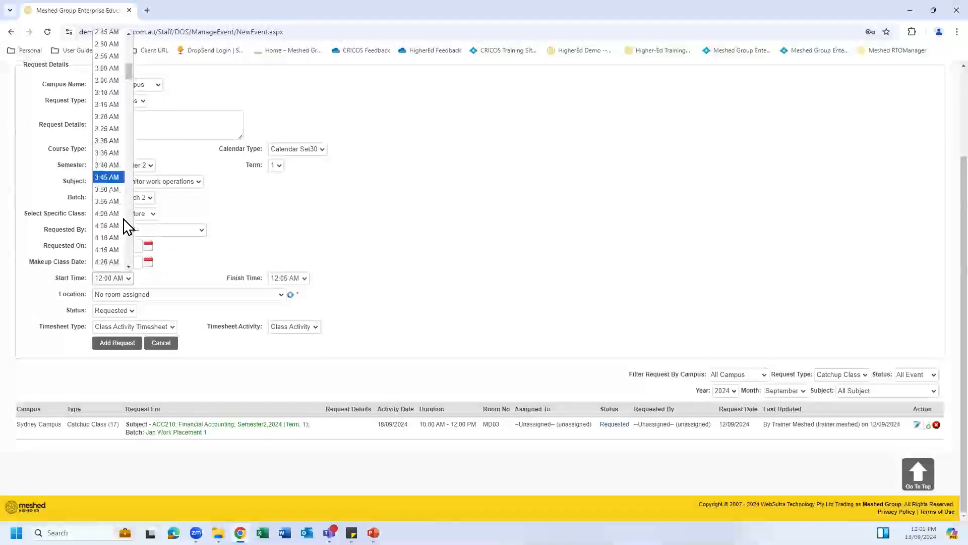
scroll(125, 230, "down", 12)
scroll(121, 237, "down", 3)
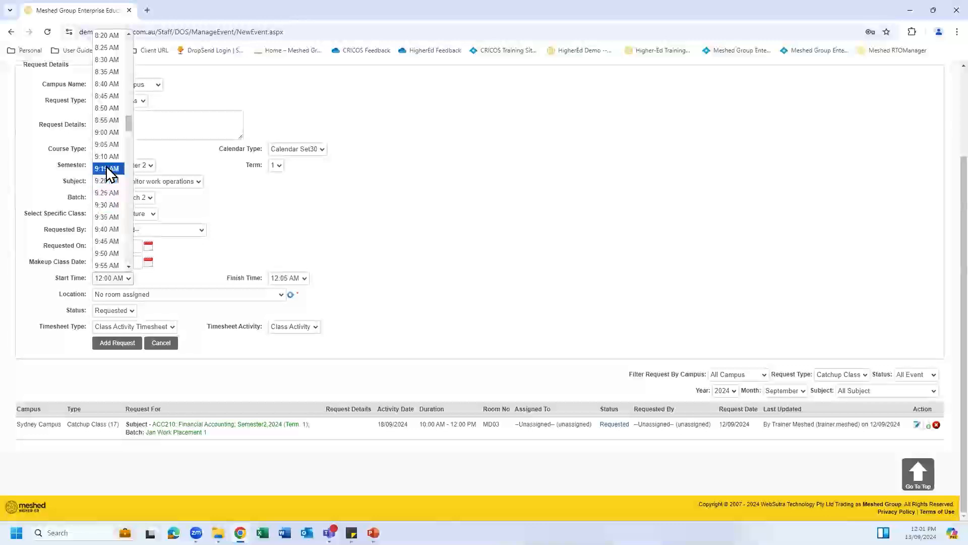
left_click(116, 133)
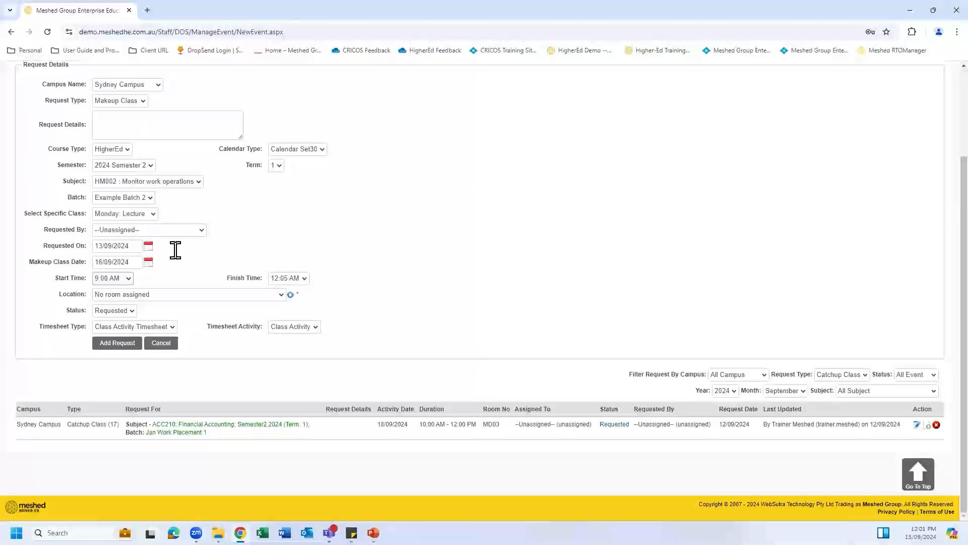
Step: End the class at 11:00 AM in SYD1: Lecture Room 1 (80 Seats)
scroll(352, 324, "down", 1)
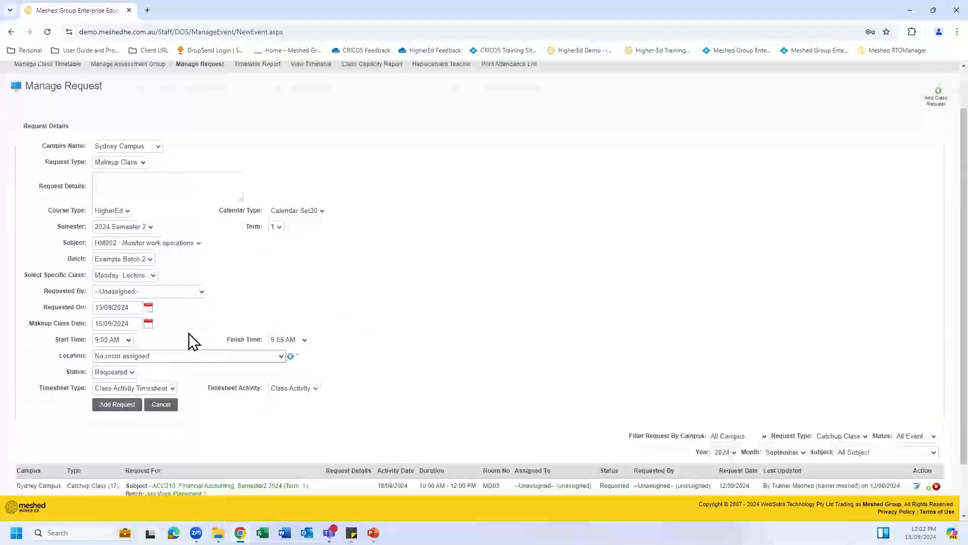
left_click(303, 340)
scroll(296, 263, "down", 5)
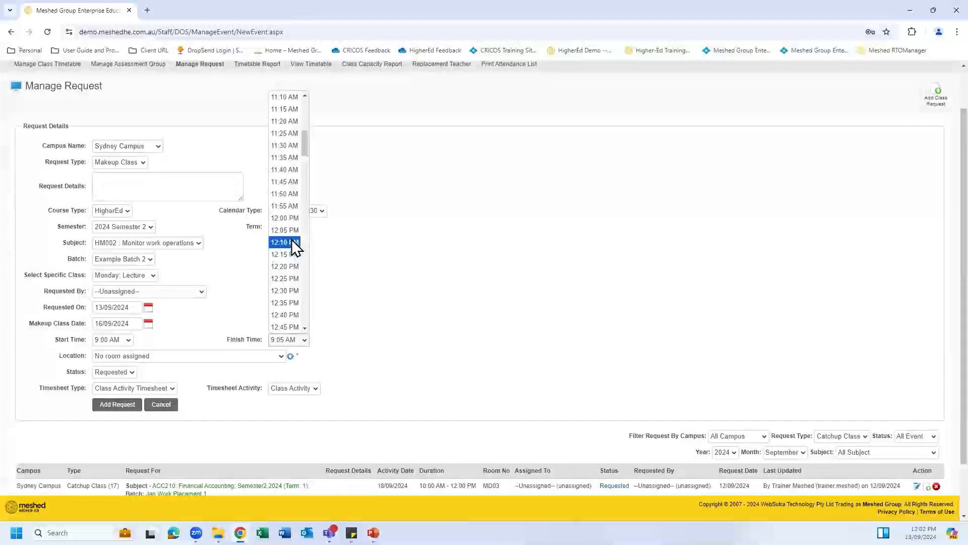
scroll(290, 225, "up", 2)
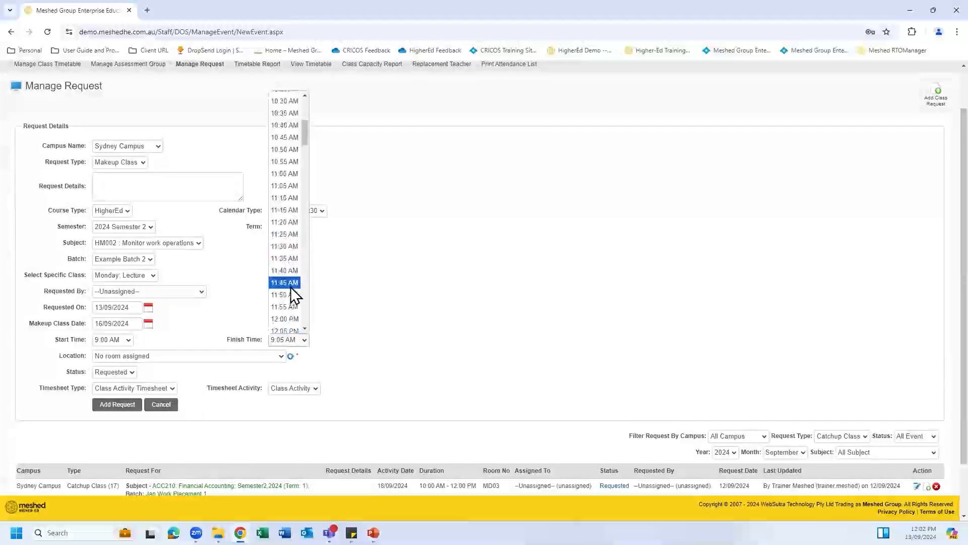
left_click(290, 198)
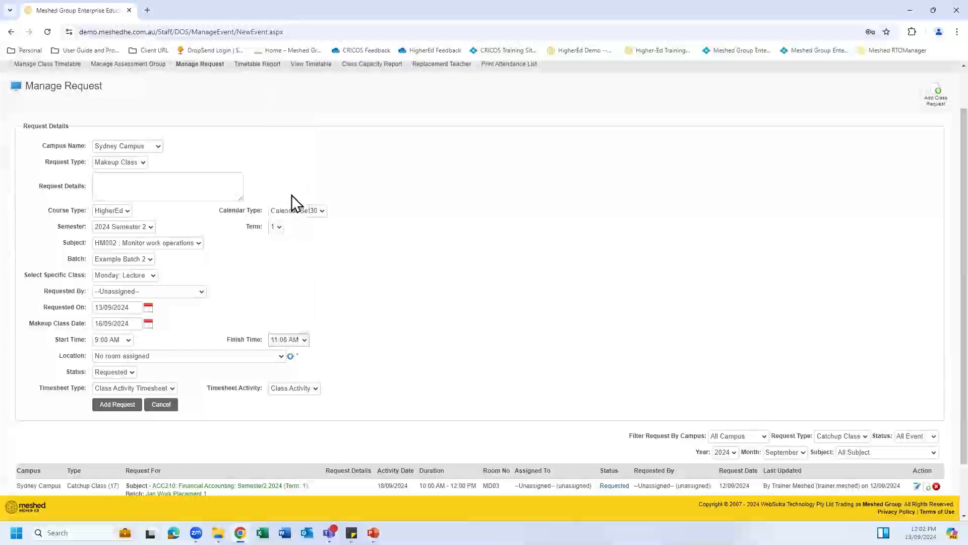
scroll(387, 331, "down", 1)
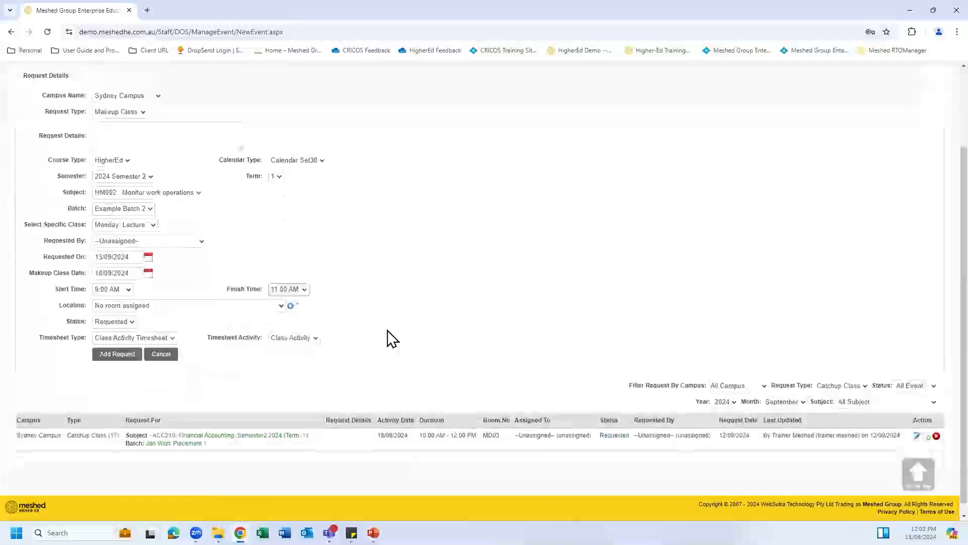
left_click(281, 306)
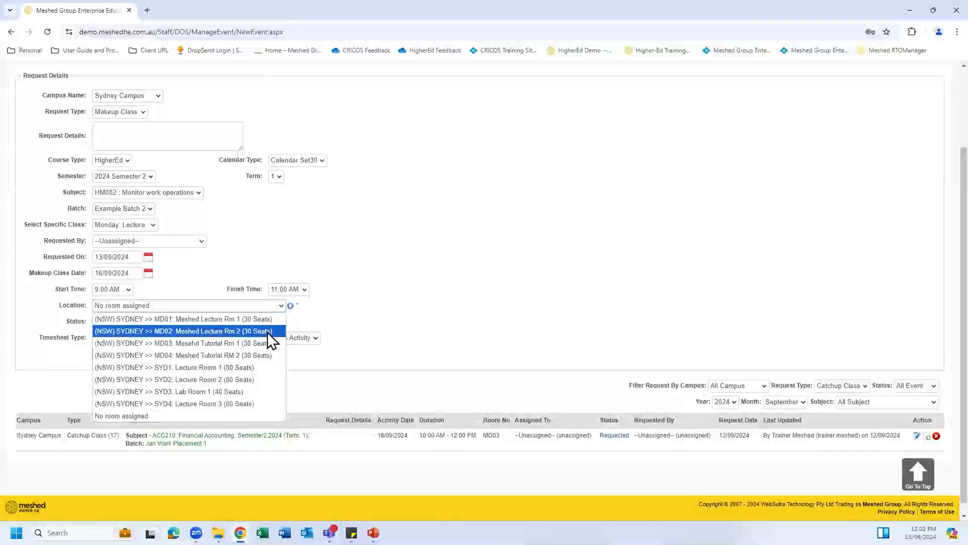
left_click(267, 368)
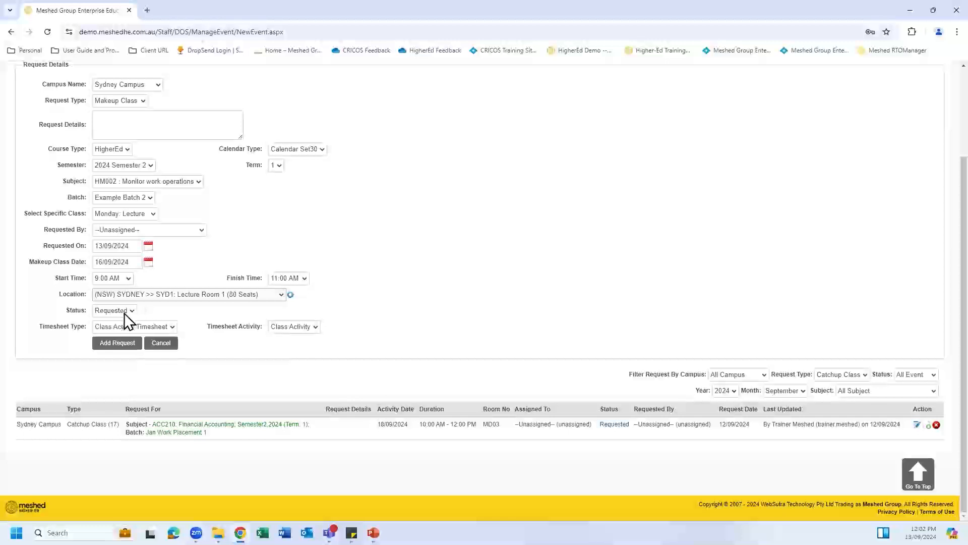
Step: Submit the makeup request and filter the list to Makeup Class requests
left_click(113, 343)
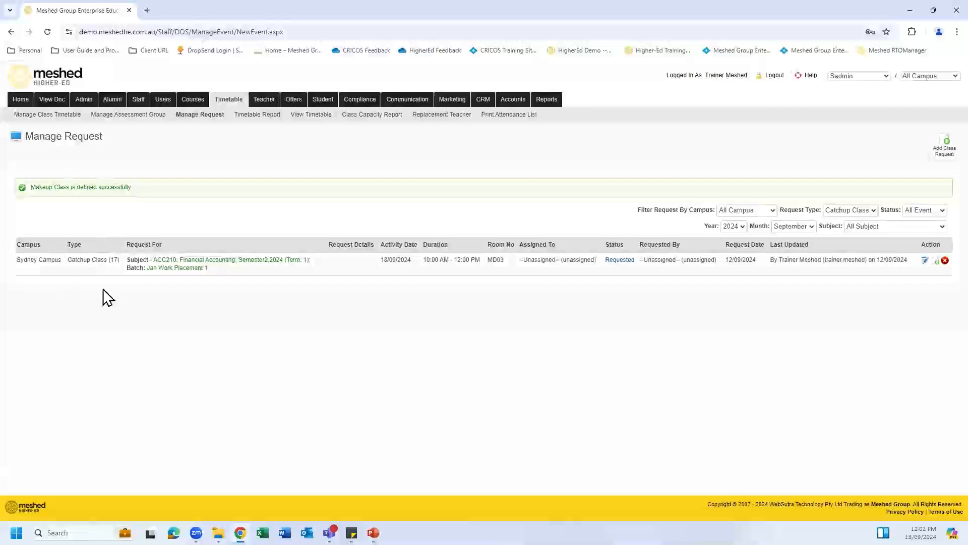
left_click(874, 210)
left_click(867, 236)
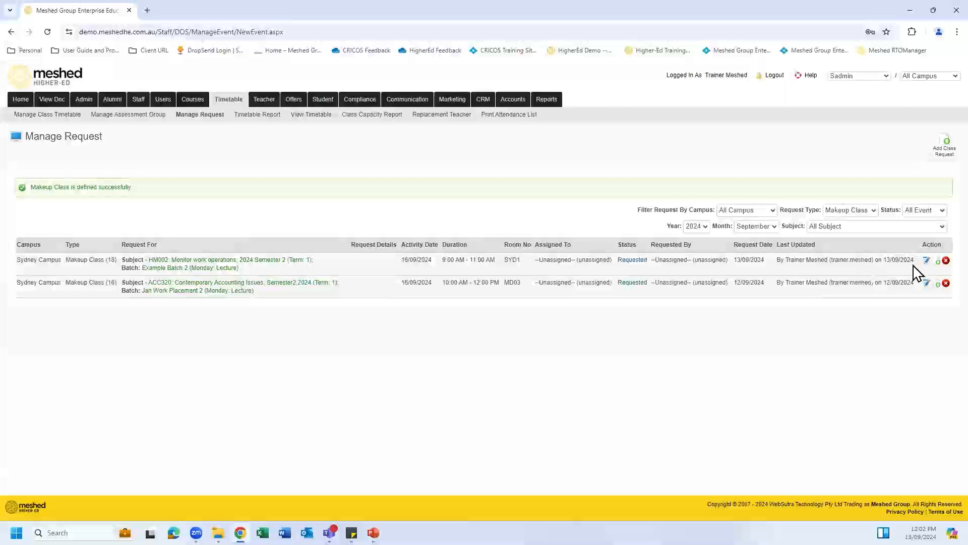
left_click(940, 262)
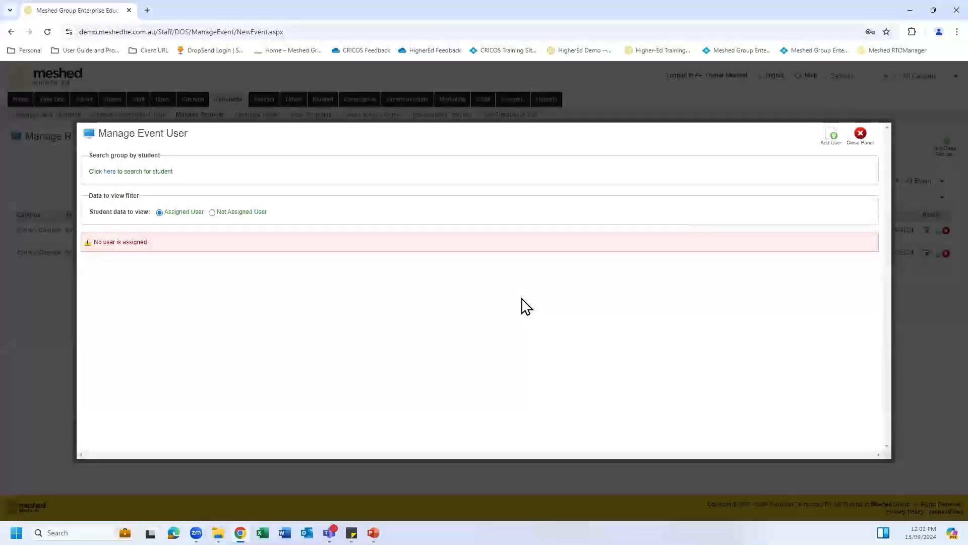
left_click(213, 212)
left_click(833, 138)
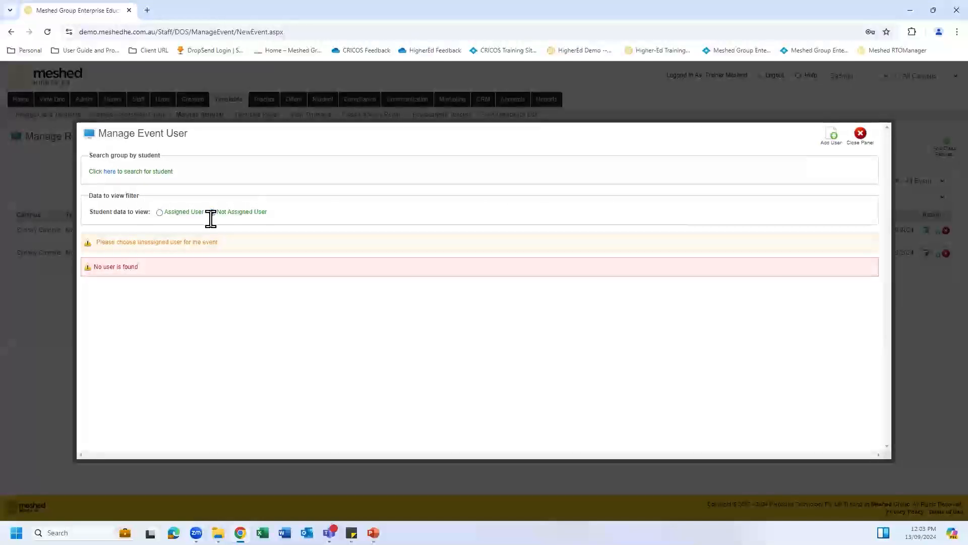
left_click(160, 212)
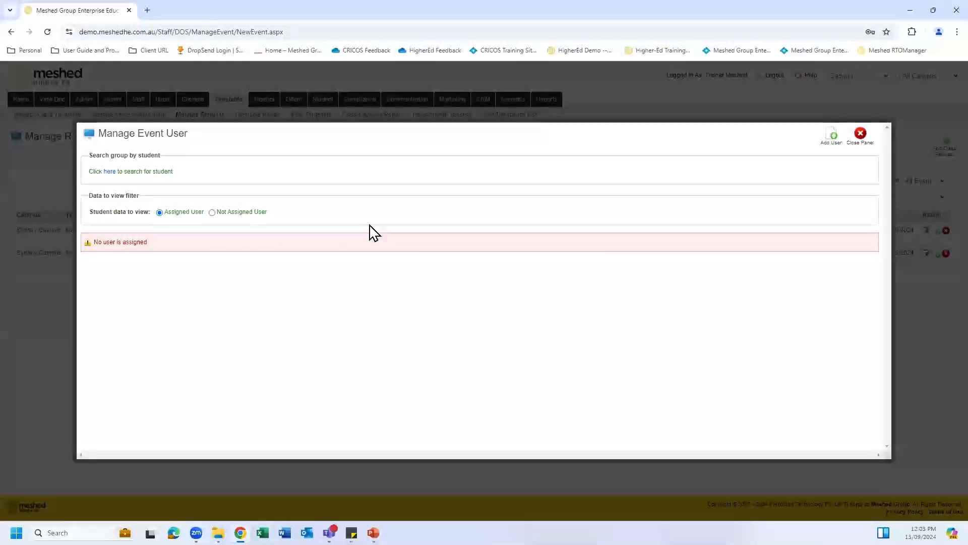
left_click(861, 134)
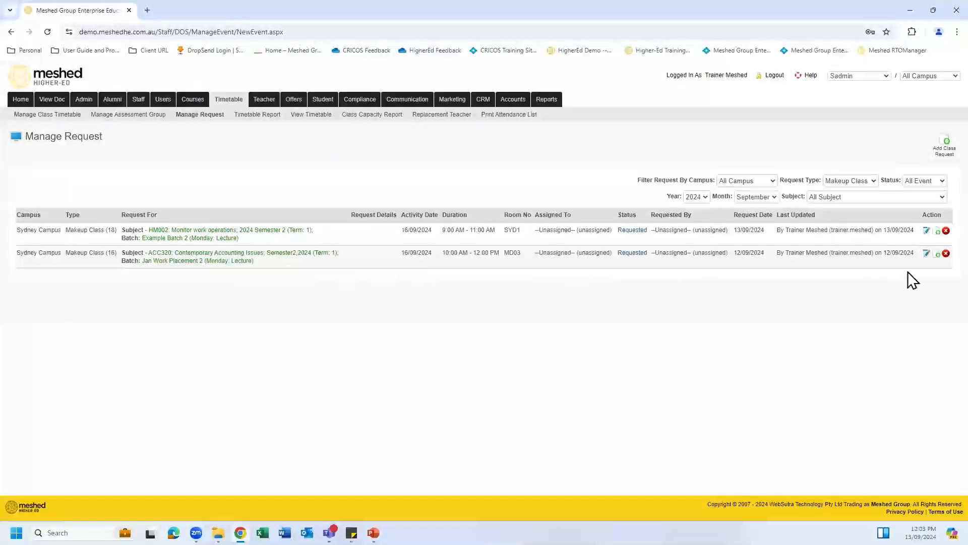
left_click(938, 253)
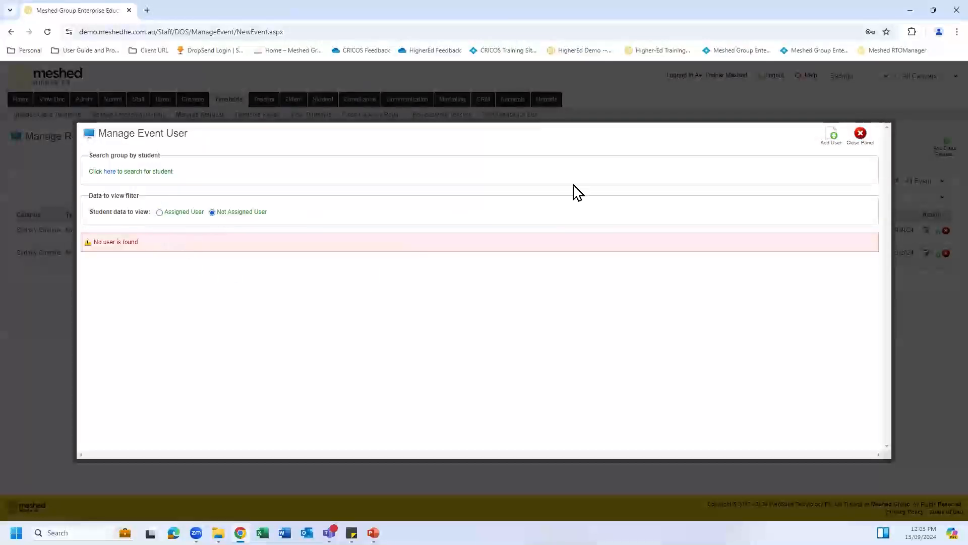
left_click(861, 135)
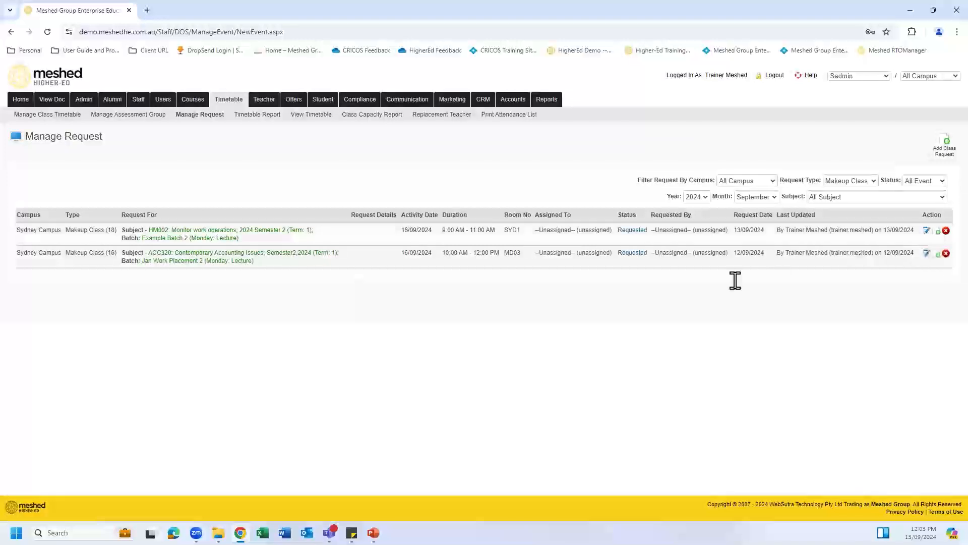
Step: Replace --Unassigned-- with Mr Teacher A on the 2024 Semester 2 HM002 classes
left_click(443, 115)
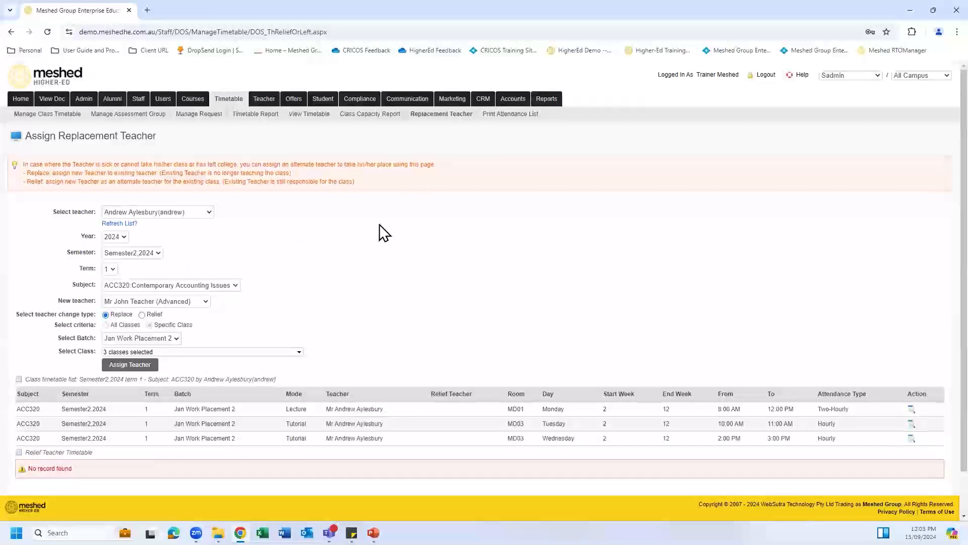
scroll(214, 174, "down", 1)
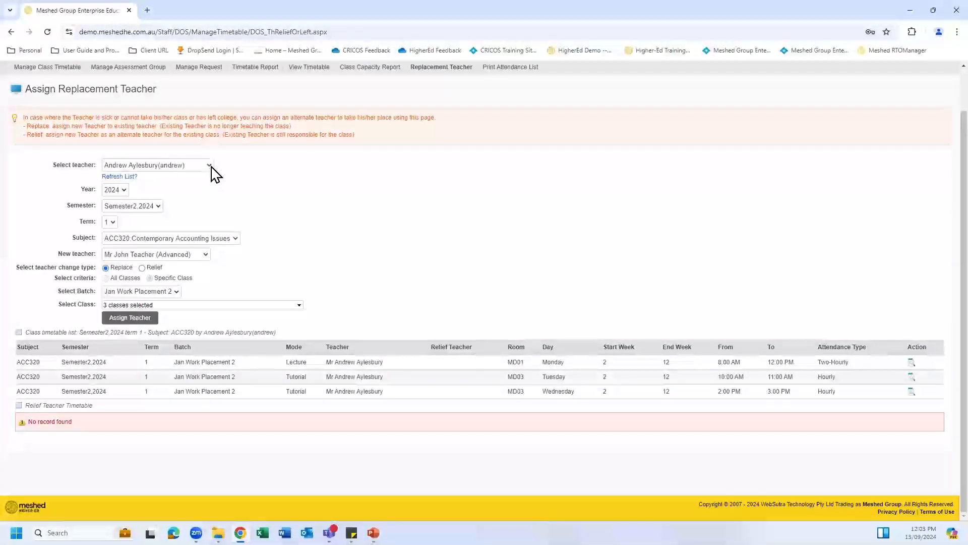
left_click(211, 166)
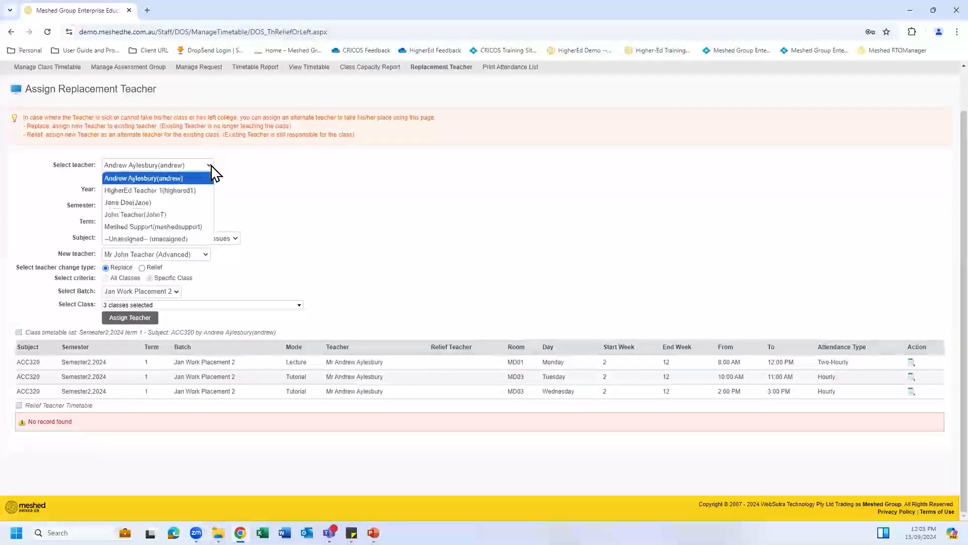
left_click(195, 239)
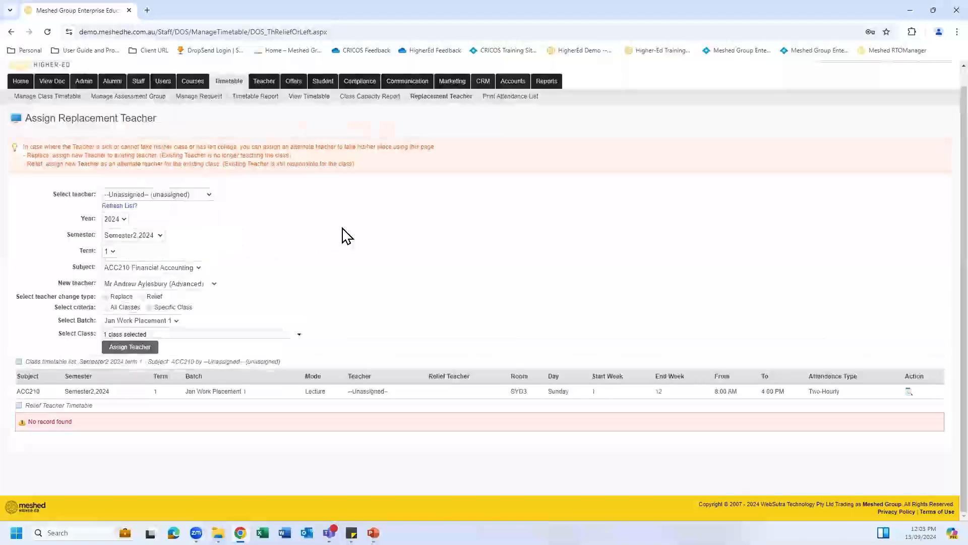
left_click(158, 236)
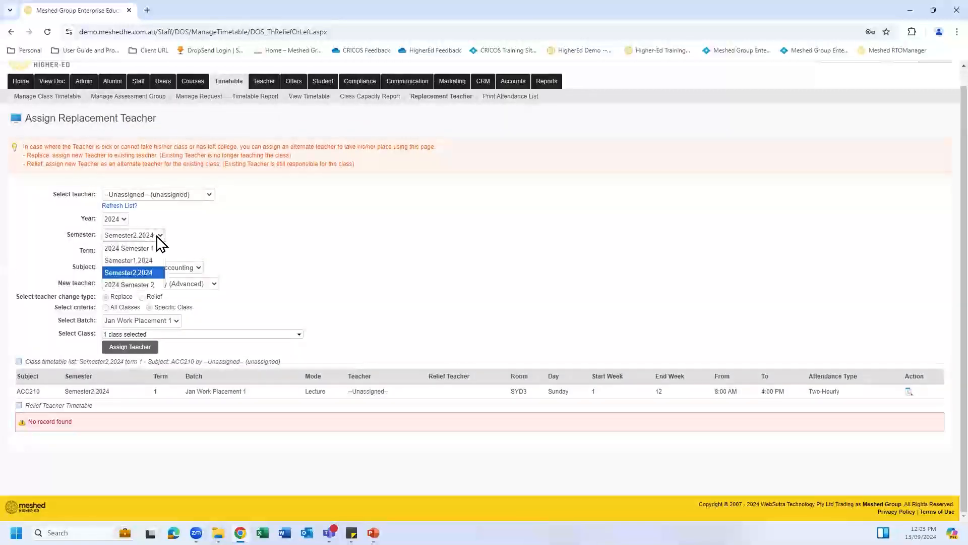
left_click(156, 290)
scroll(242, 237, "down", 1)
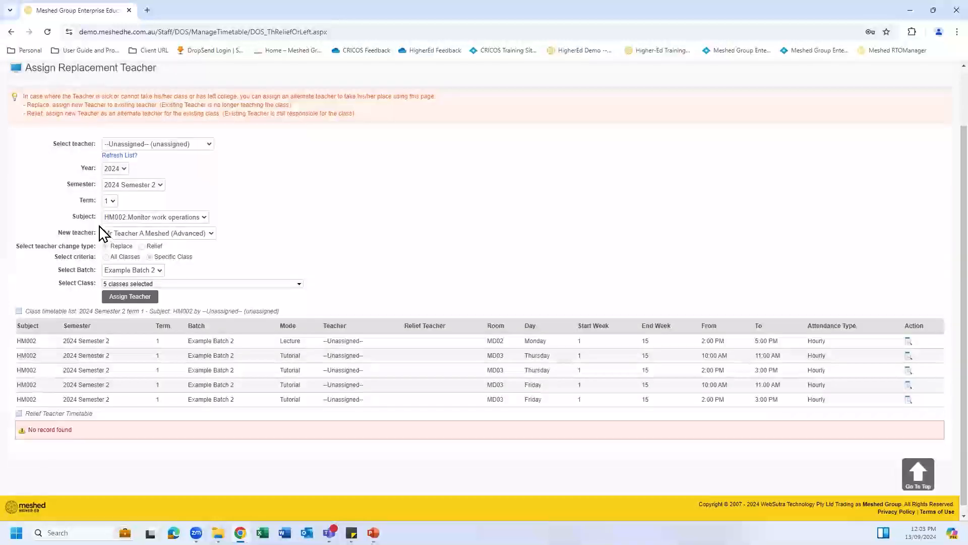
left_click(211, 235)
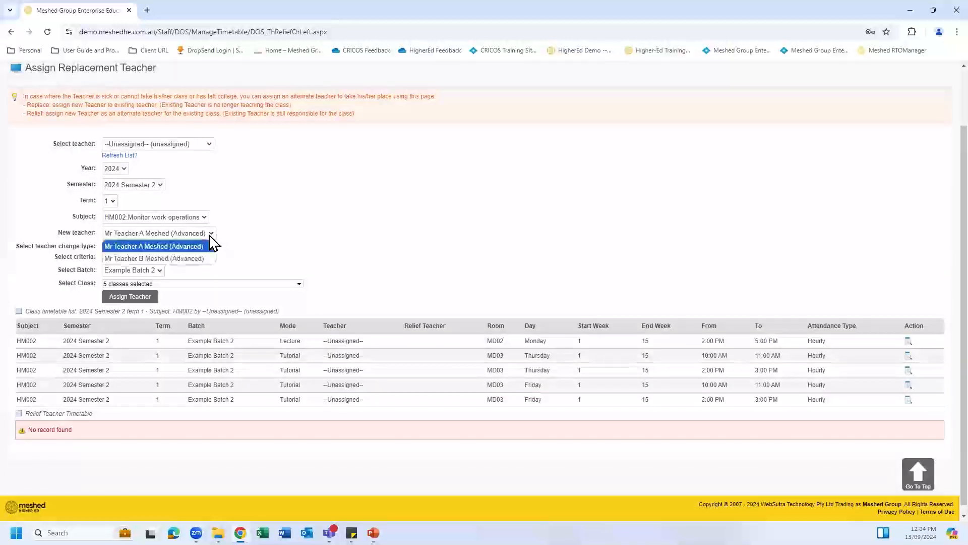
left_click(204, 247)
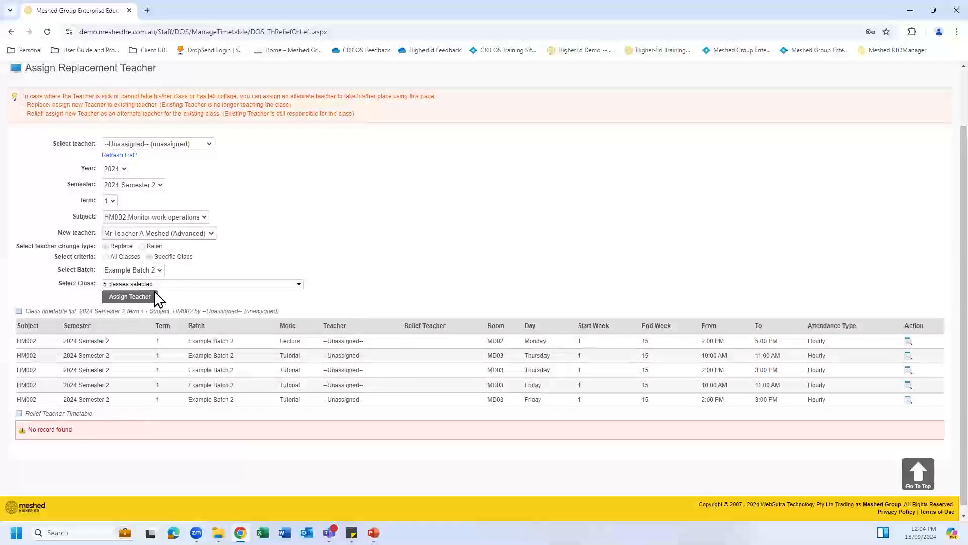
left_click(138, 298)
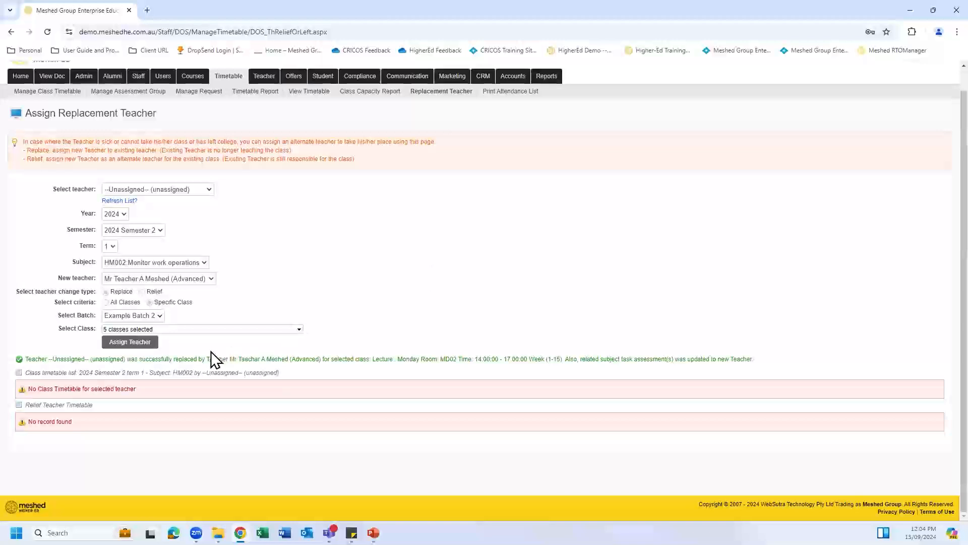
Step: Recheck the current-teacher list, leave --Unassigned-- chosen, and open the Class Capacity Report
left_click(210, 189)
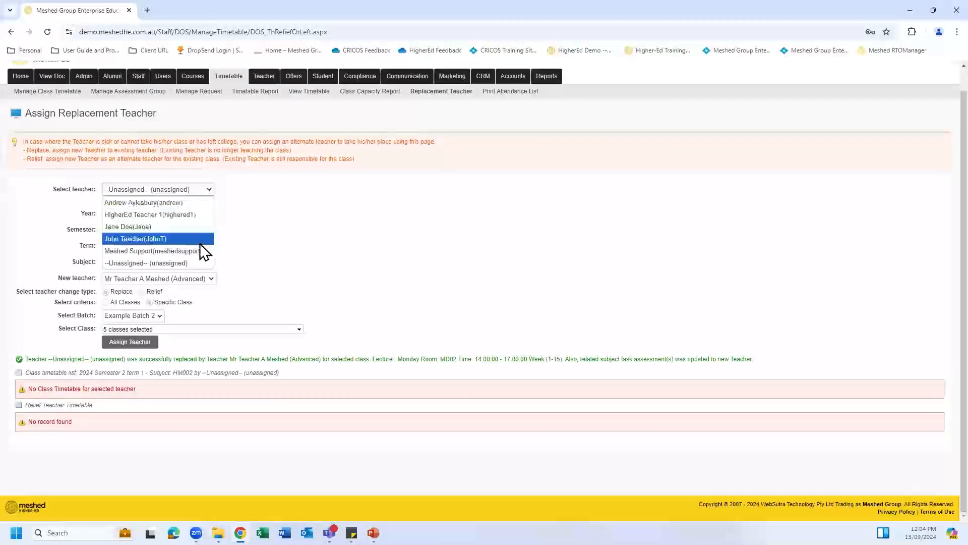
left_click(287, 254)
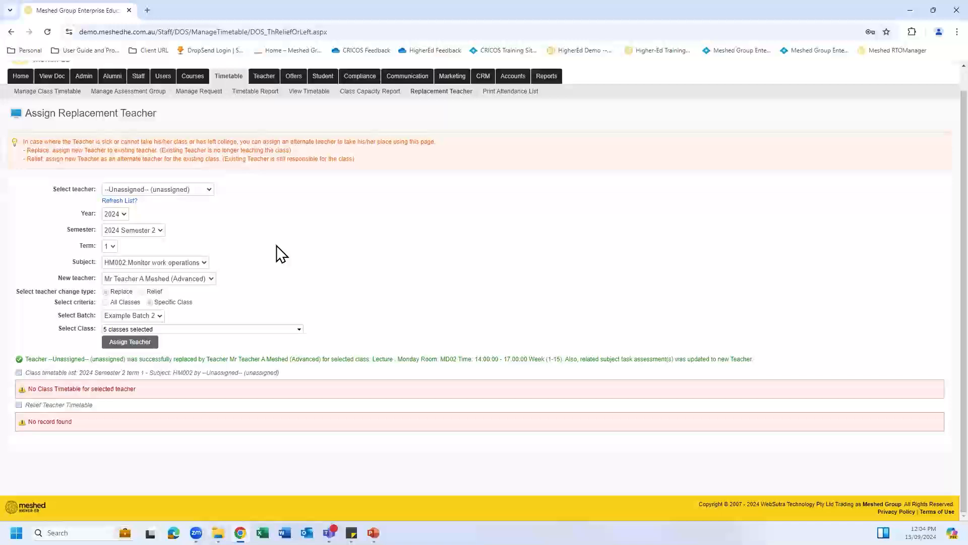
left_click(209, 190)
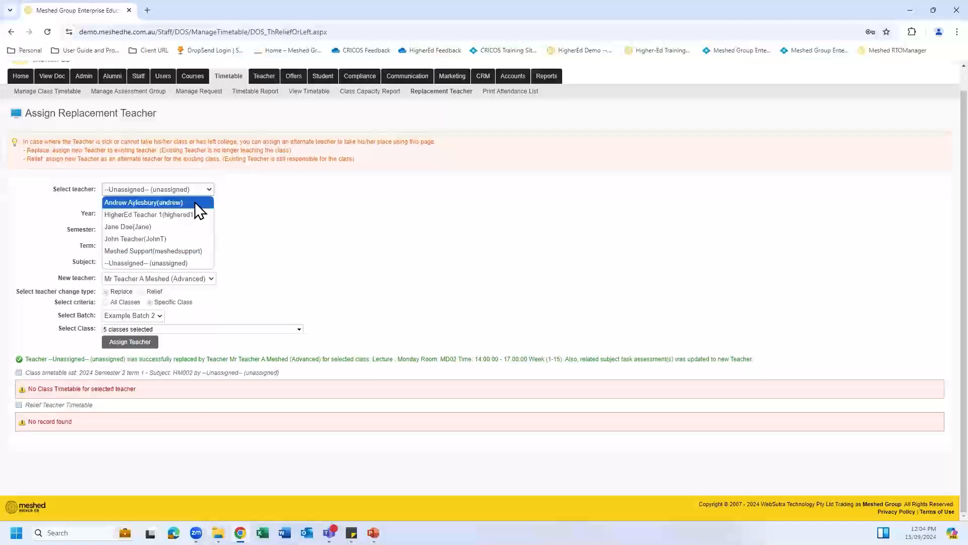
left_click(262, 235)
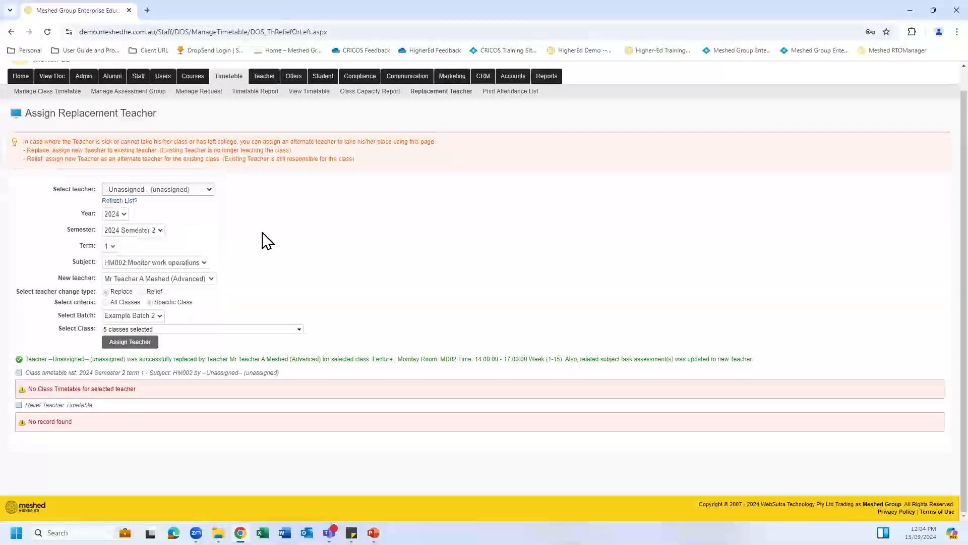
left_click(362, 94)
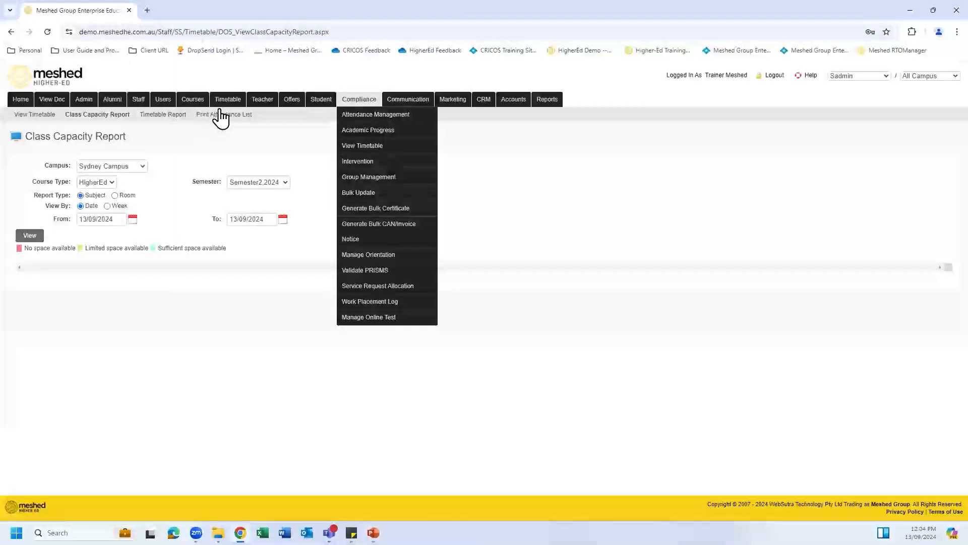
Step: On Replacement Teacher, load Teacher A's five HM002 Example Batch 2 classes with Teacher B as replacement
left_click(225, 99)
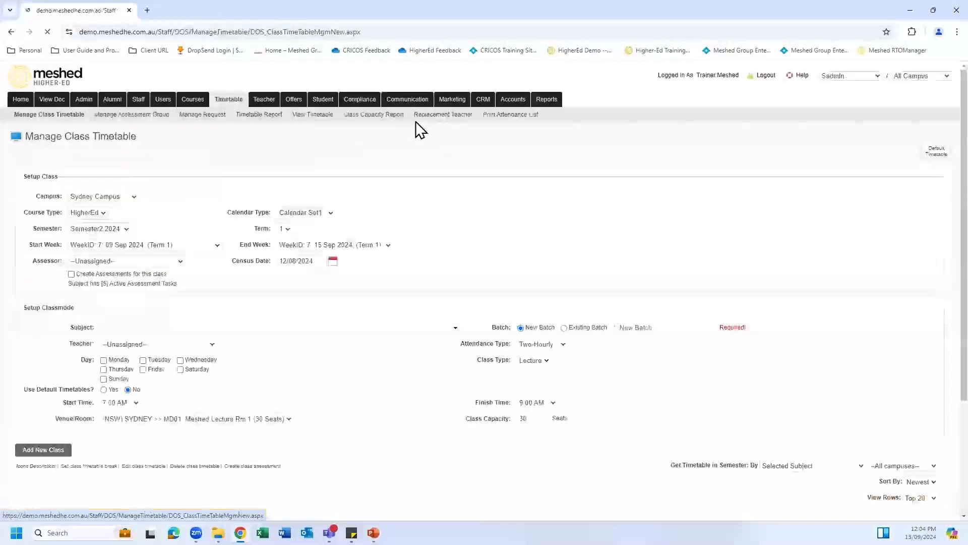
left_click(431, 116)
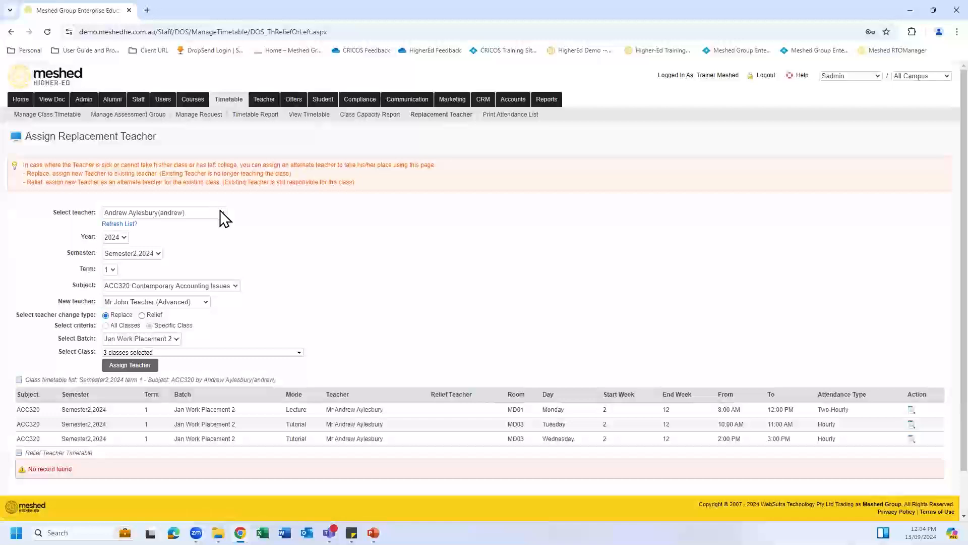
left_click(221, 214)
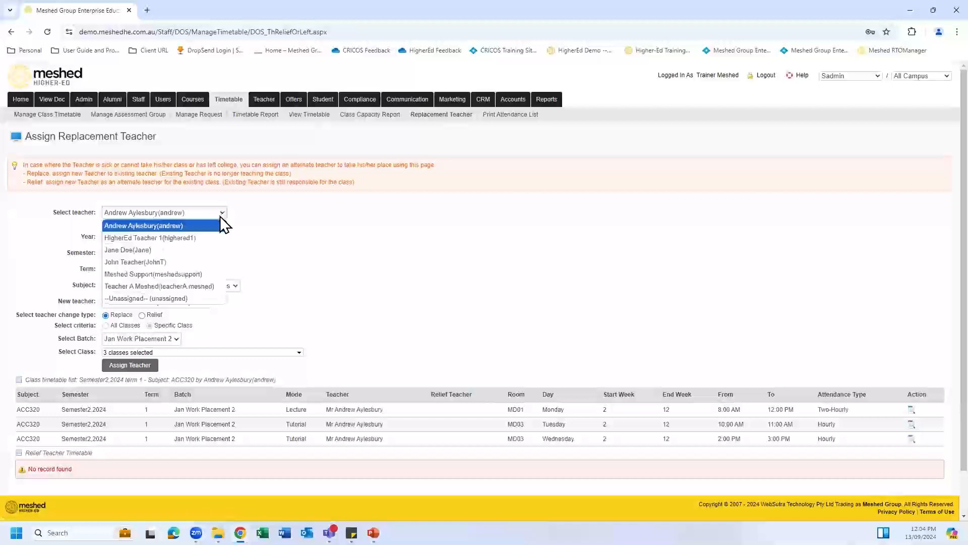
left_click(211, 286)
scroll(366, 256, "down", 2)
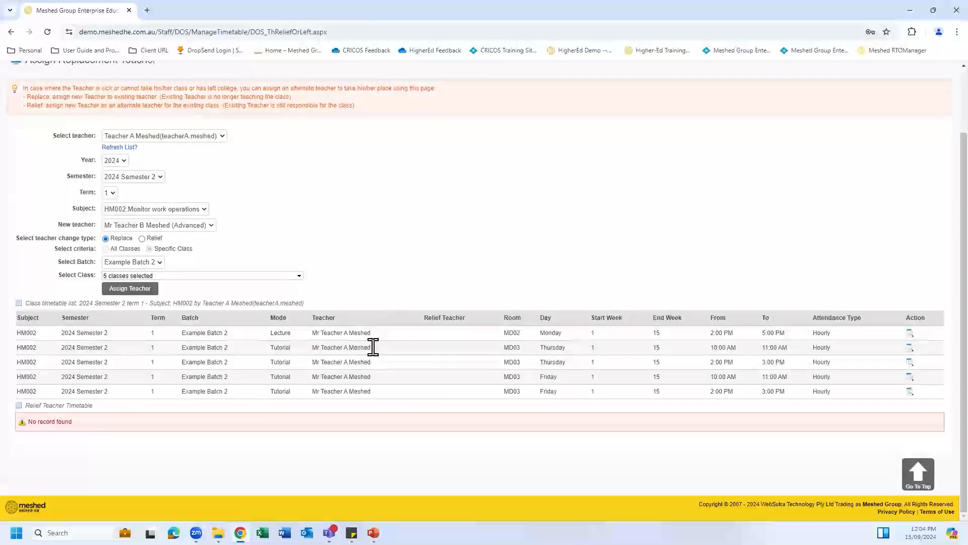
left_click(211, 226)
left_click_drag(279, 232, 271, 244)
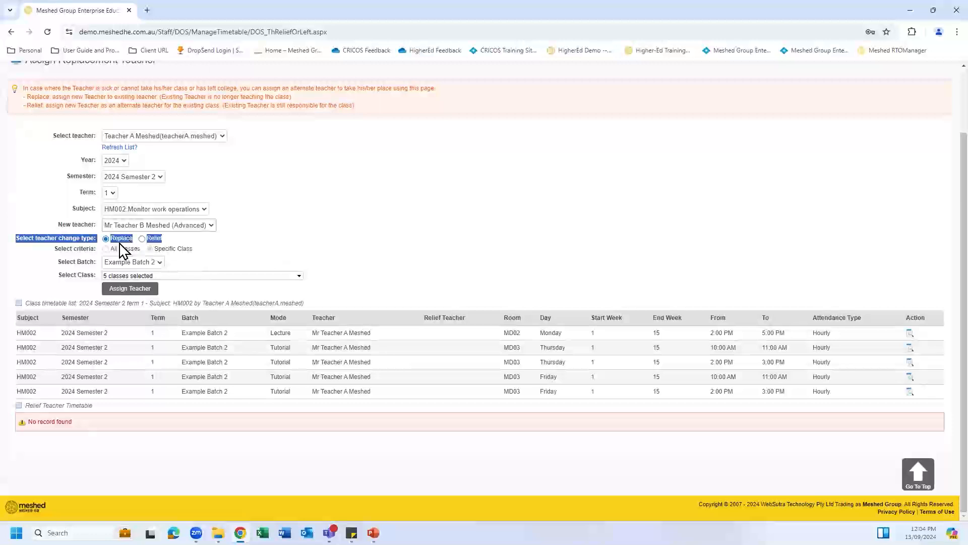
left_click(275, 249)
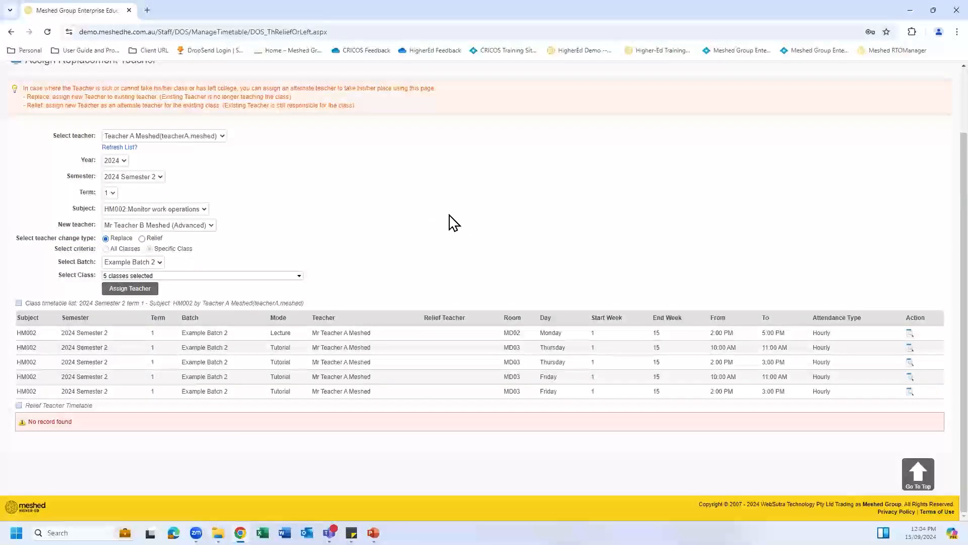
scroll(454, 221, "up", 2)
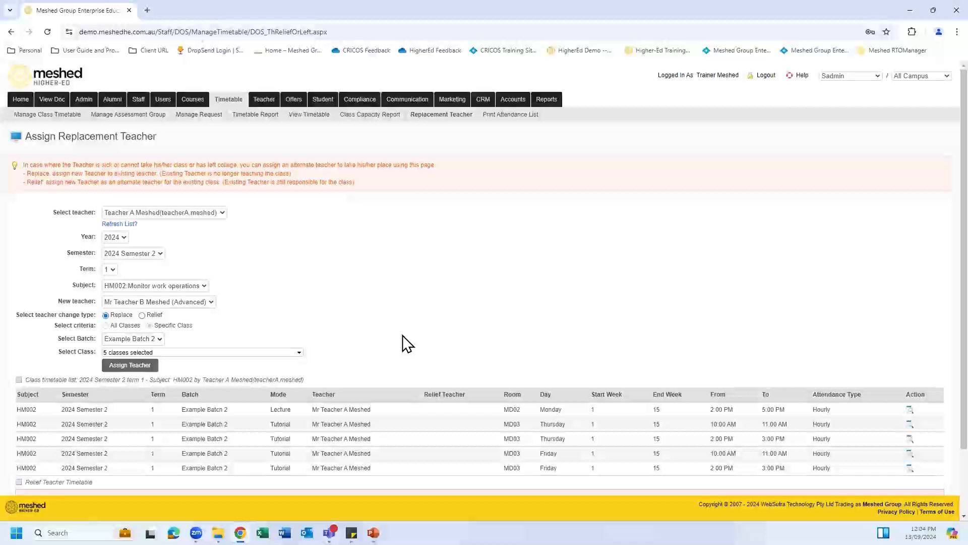
Step: In Student management, set the search to Course: MG001 Bachelor of Hospitality Management
left_click(323, 100)
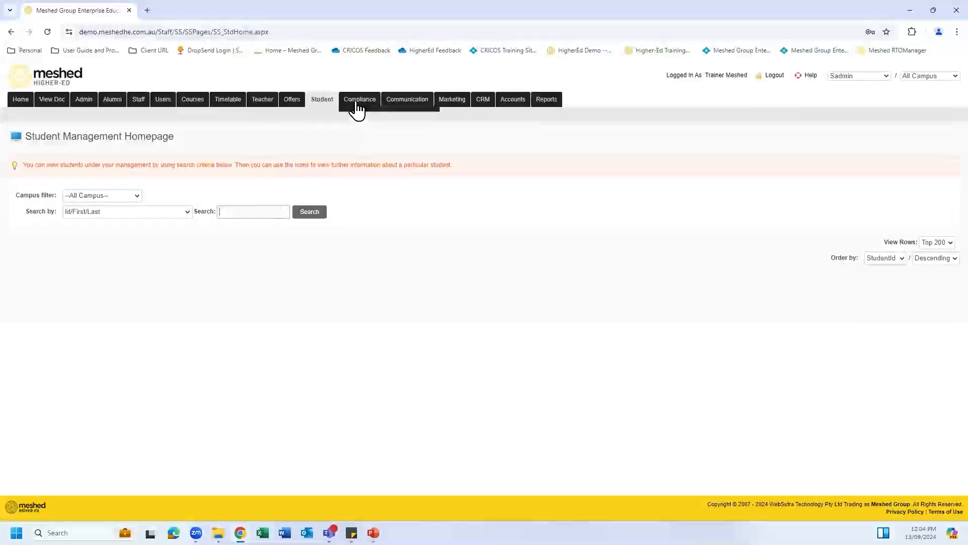
left_click(188, 212)
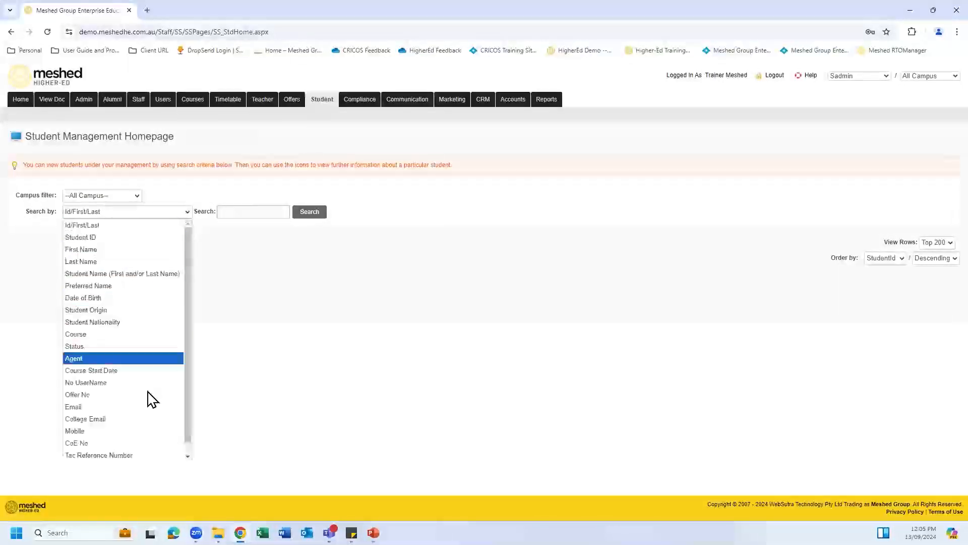
left_click(150, 334)
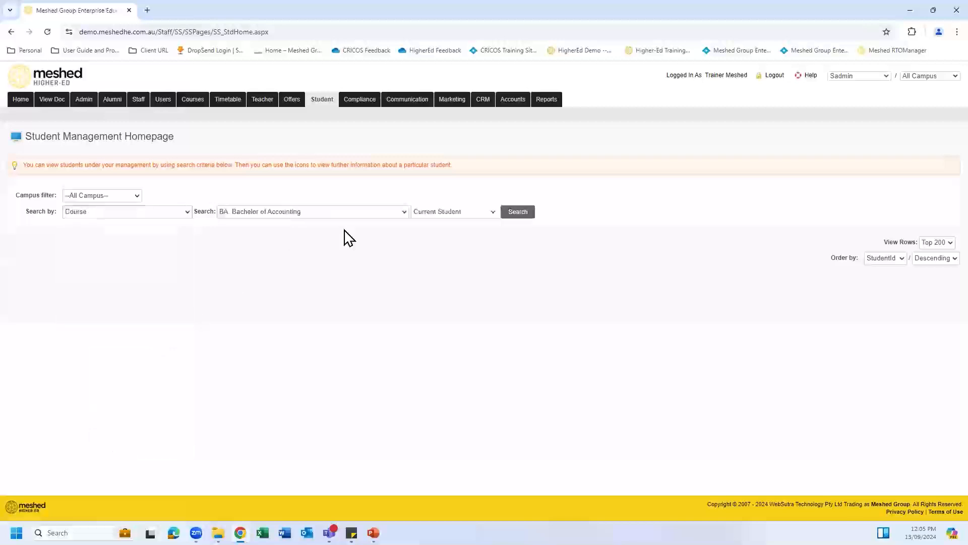
left_click(404, 212)
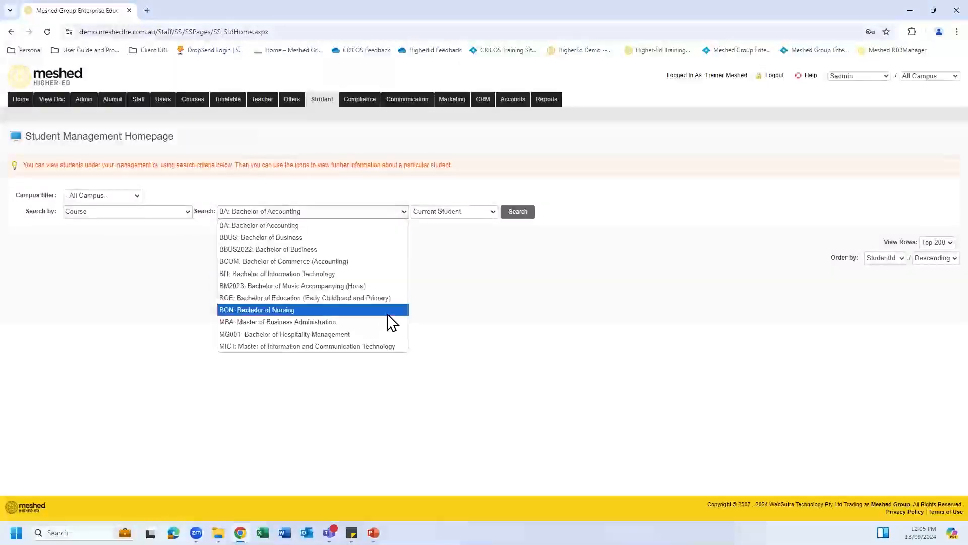
left_click(384, 334)
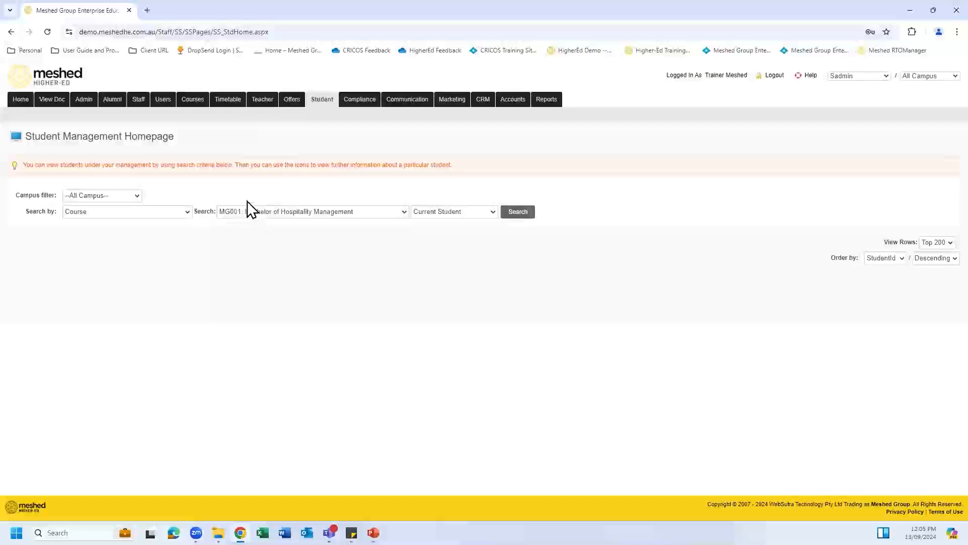
Step: Run the search for current MG001 students
left_click(519, 216)
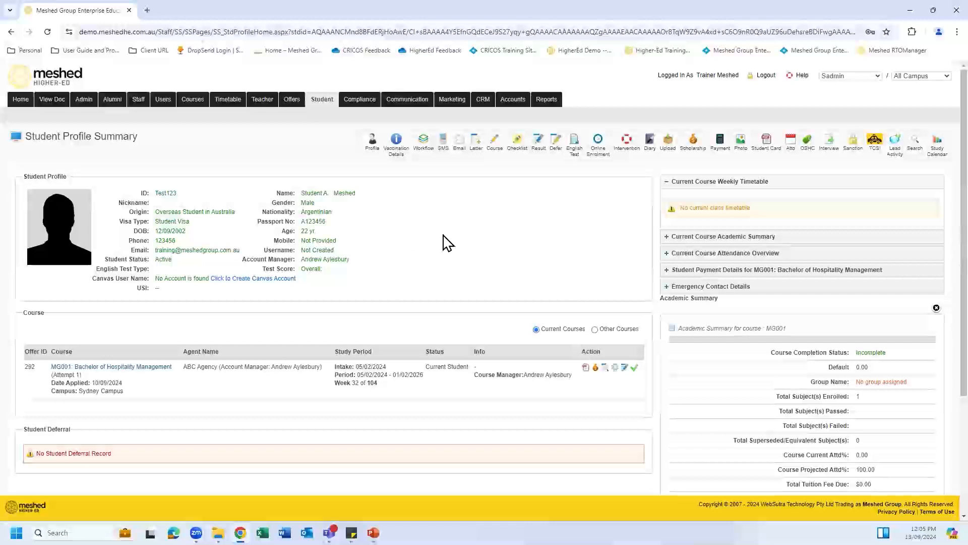
Step: Enrol the student by subject in HM002 Monitor work operations, Example Batch 2
left_click(538, 142)
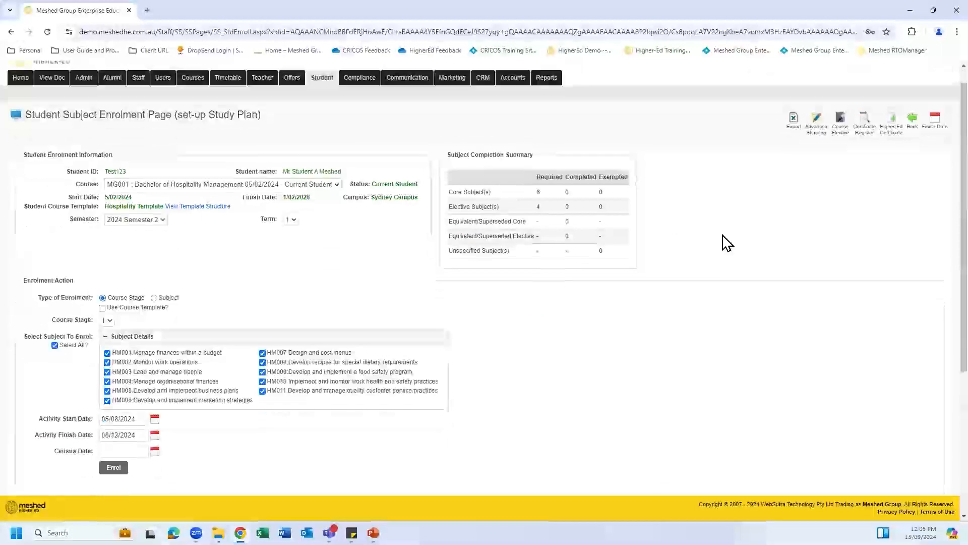
scroll(726, 242, "down", 1)
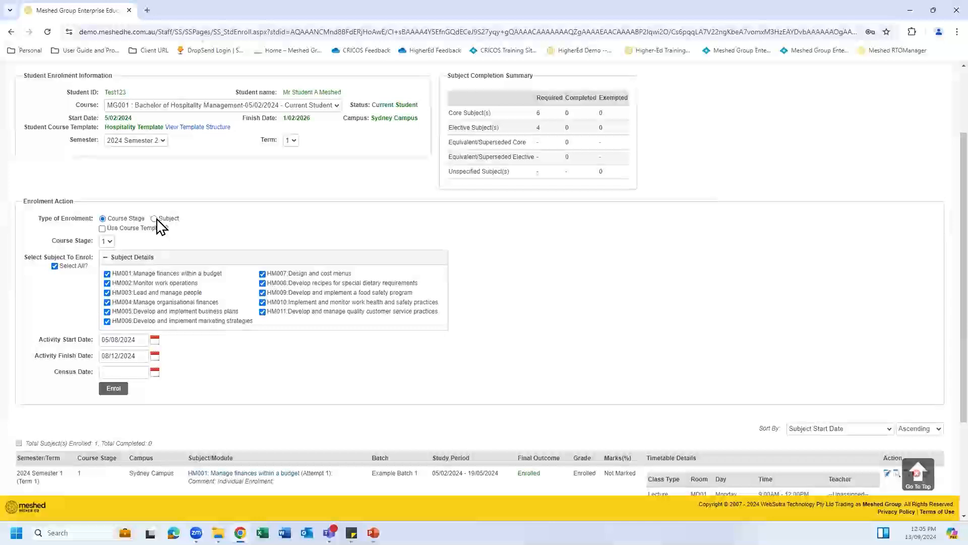
left_click(153, 219)
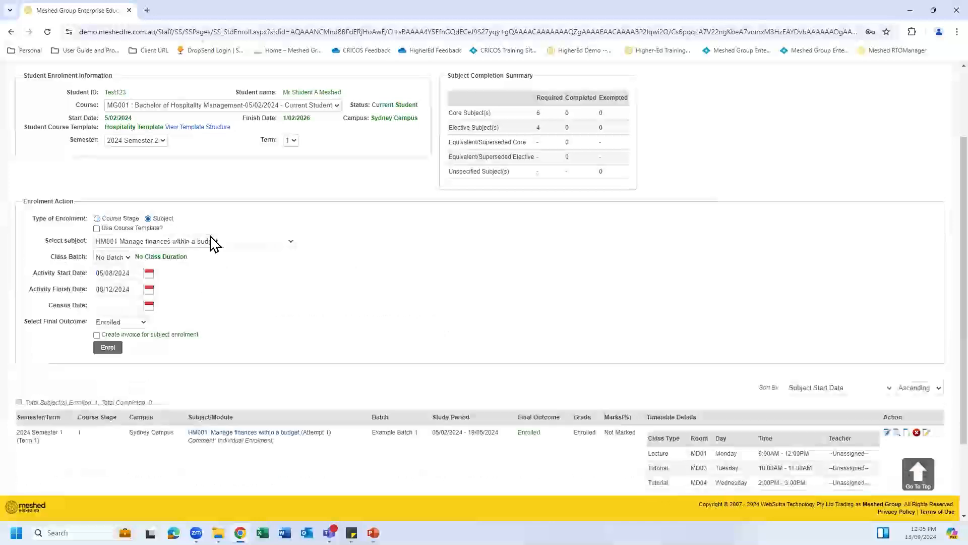
left_click(291, 242)
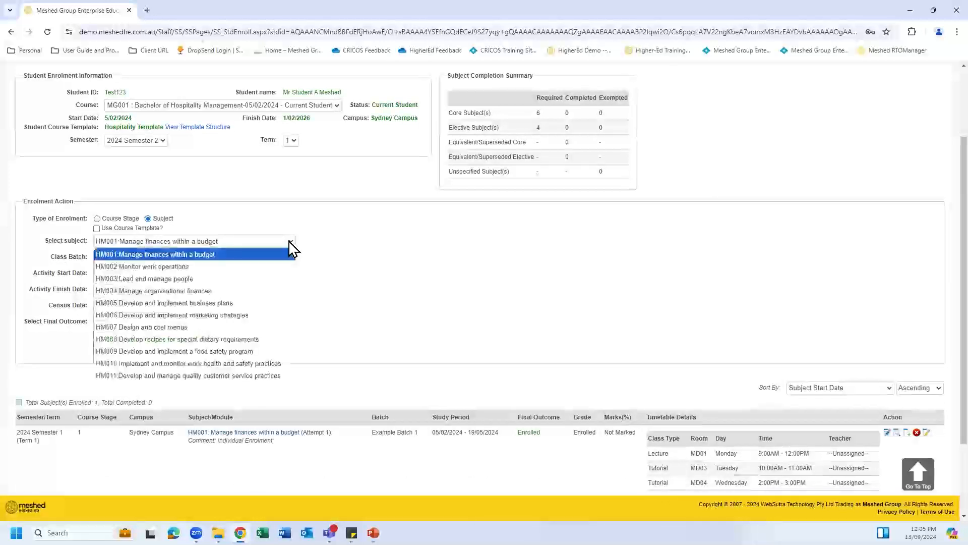
left_click(263, 267)
scroll(272, 230, "down", 2)
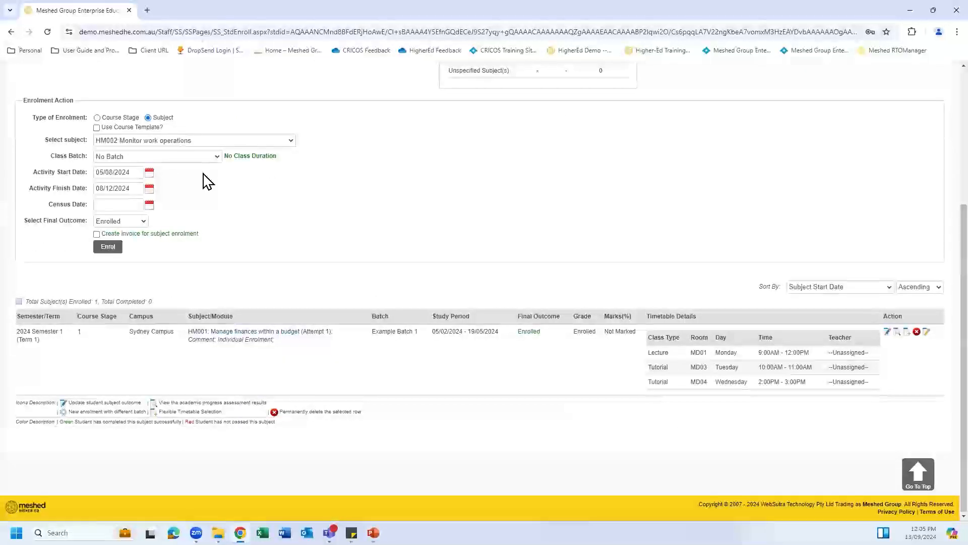
left_click(215, 157)
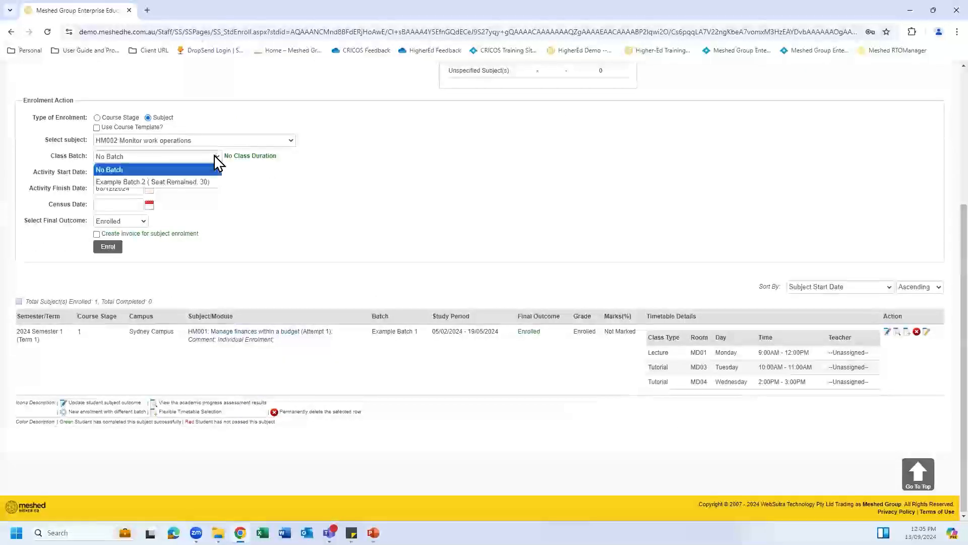
left_click(204, 183)
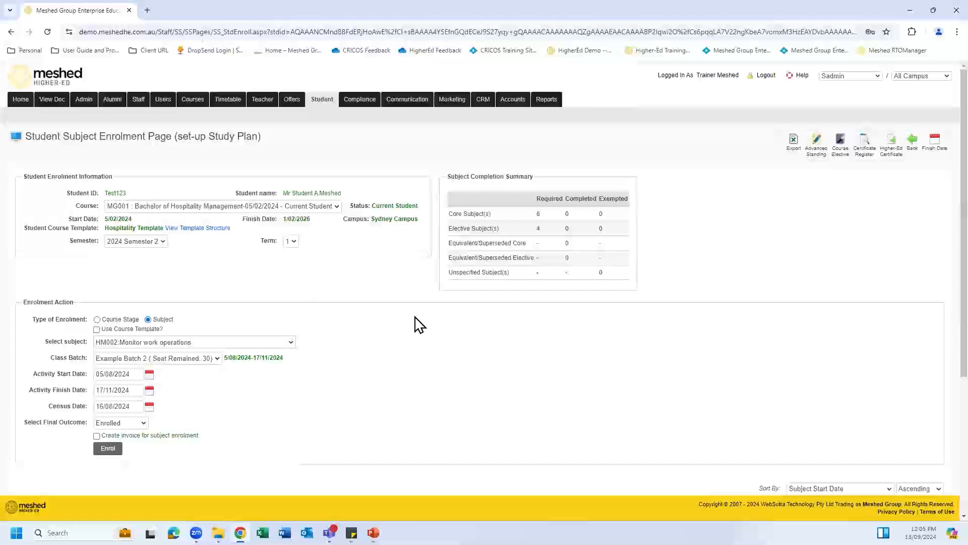
scroll(199, 364, "down", 2)
left_click(105, 353)
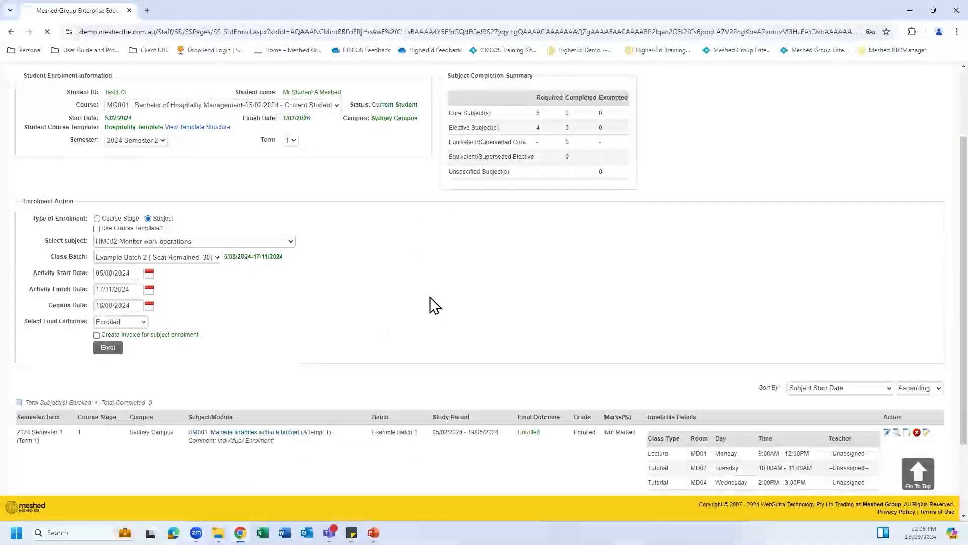
scroll(429, 295, "down", 5)
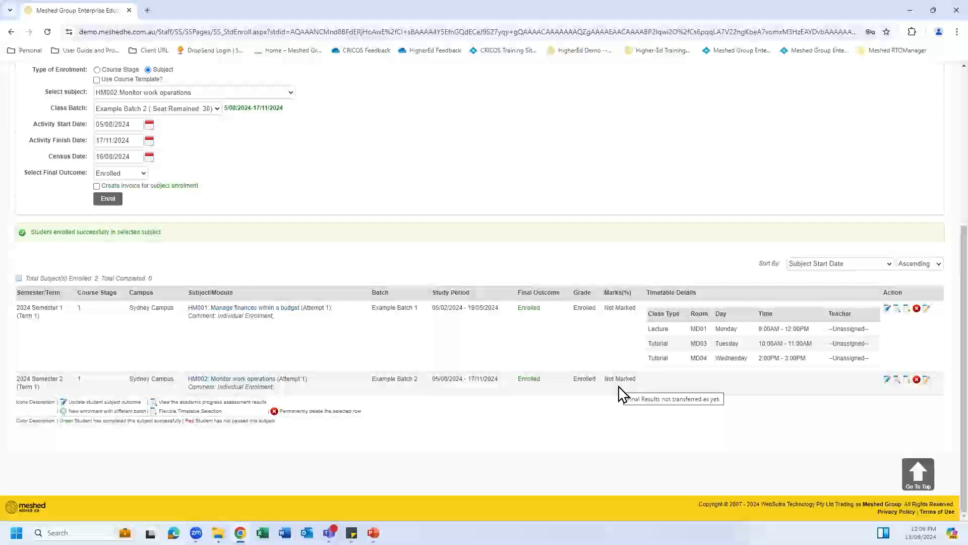
Step: Add HM002's Monday lecture, Thursday 10:00–11:00 and Friday 14:00–15:00 tutorials to the timetable
left_click(907, 381)
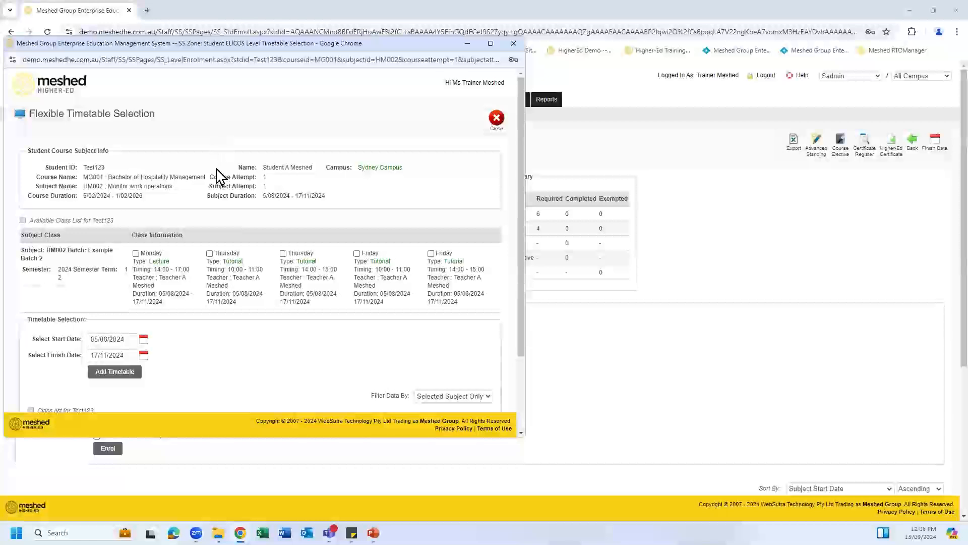
left_click(136, 254)
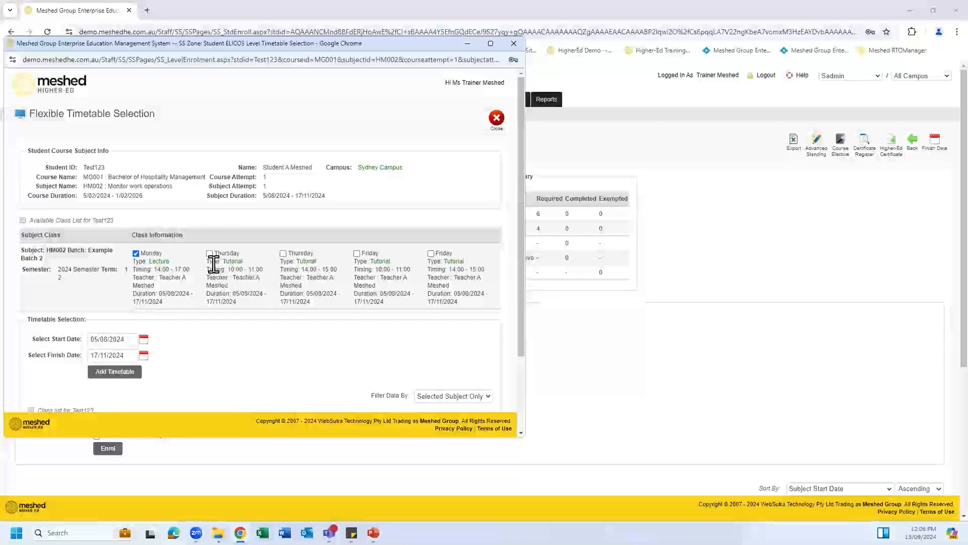
left_click(210, 254)
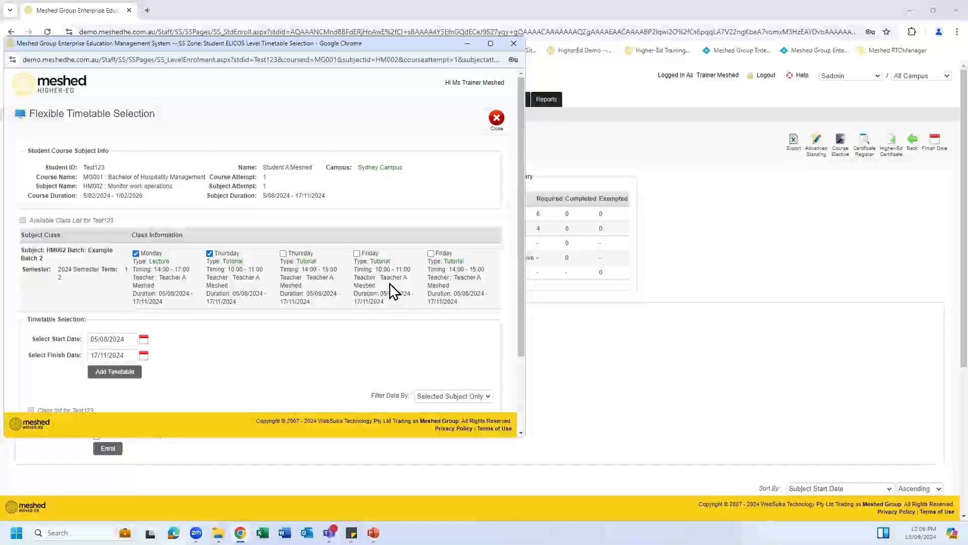
left_click(432, 254)
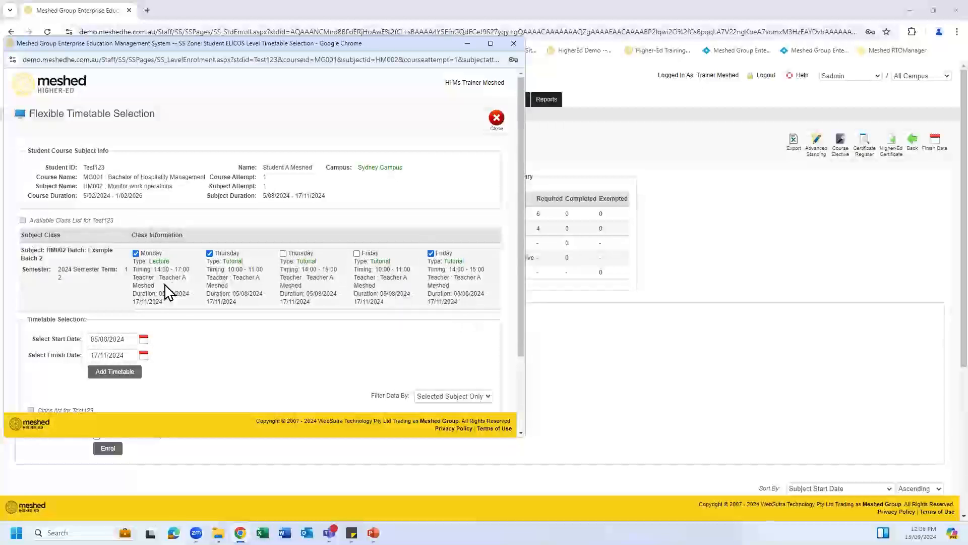
left_click(122, 378)
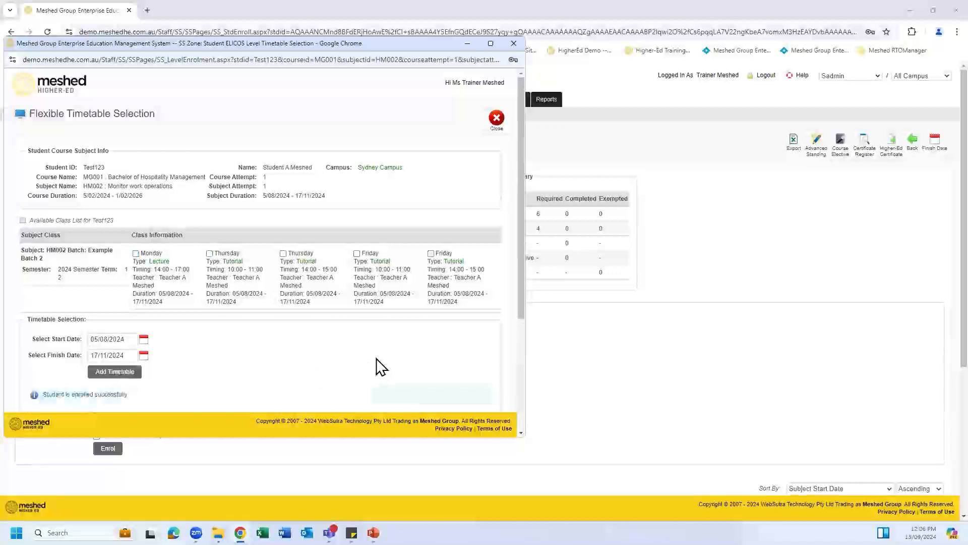
Step: Review the five listed Example Batch 2 classes, then close the flexible timetable window
scroll(379, 325, "down", 3)
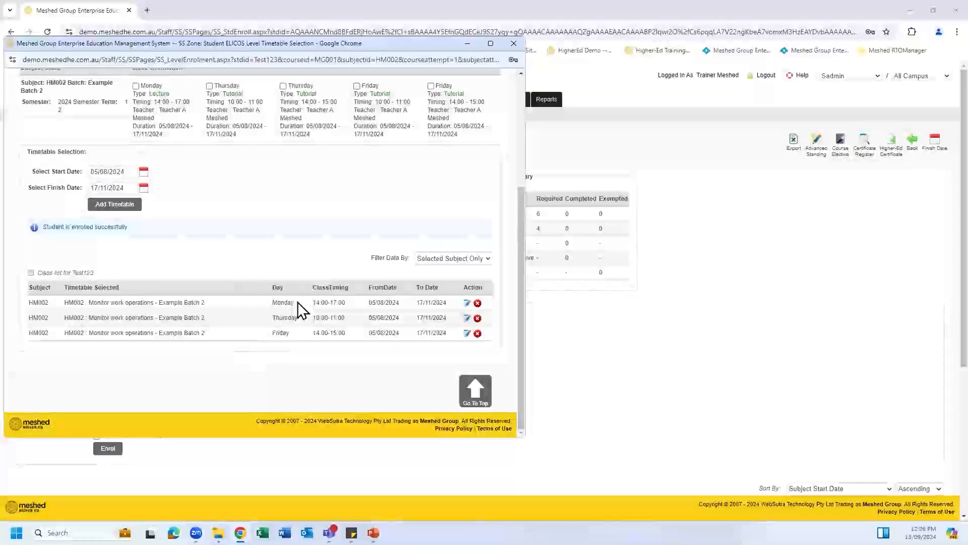
scroll(382, 317, "up", 1)
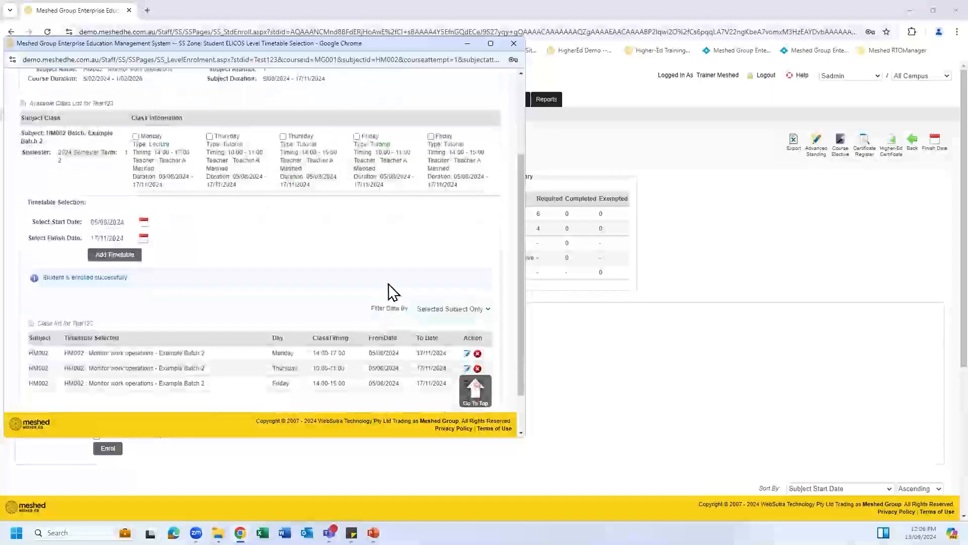
scroll(388, 282, "down", 1)
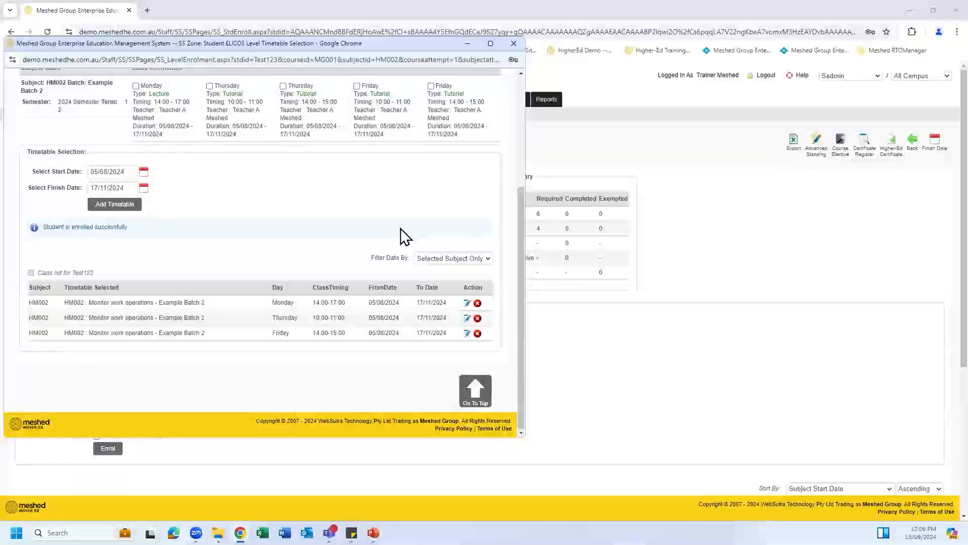
scroll(409, 174, "up", 1)
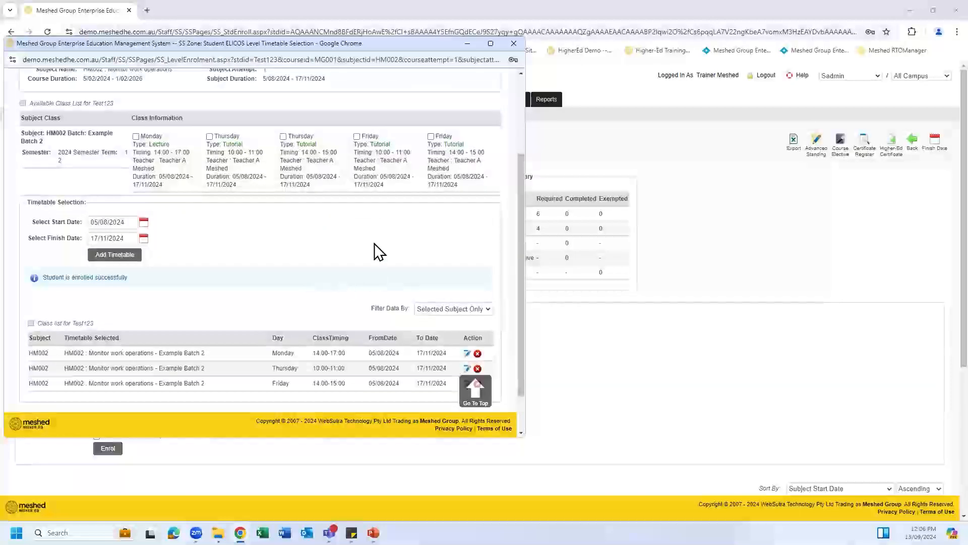
scroll(437, 268, "down", 1)
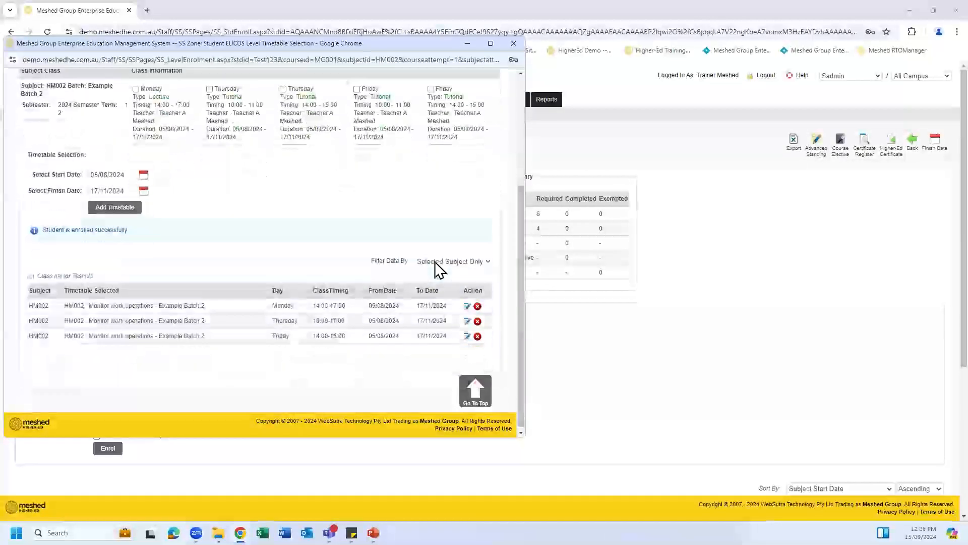
scroll(394, 217, "up", 1)
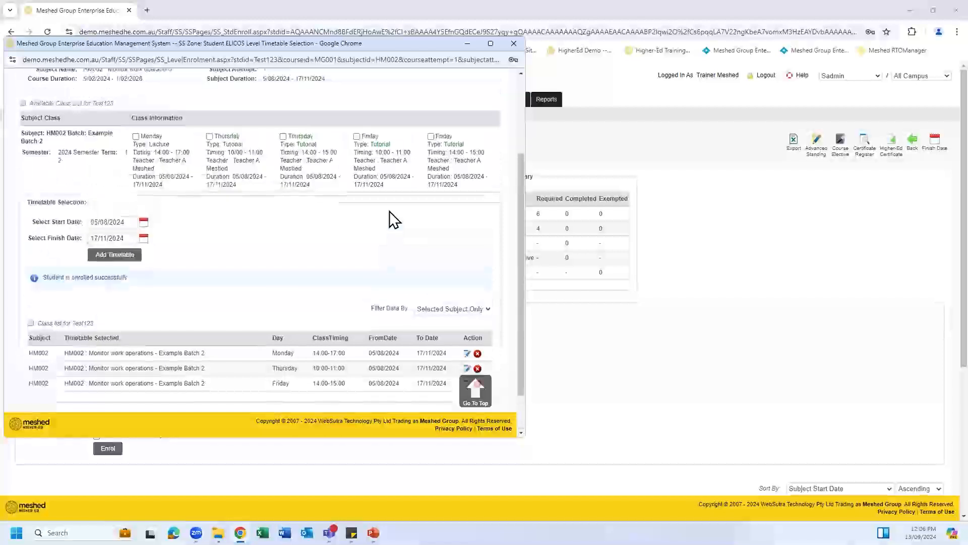
scroll(394, 223, "up", 1)
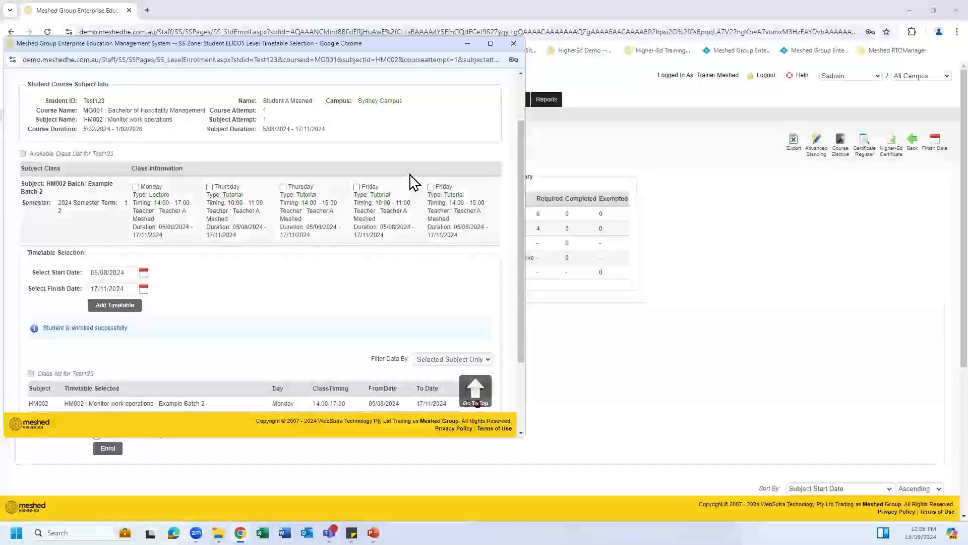
scroll(450, 141, "up", 1)
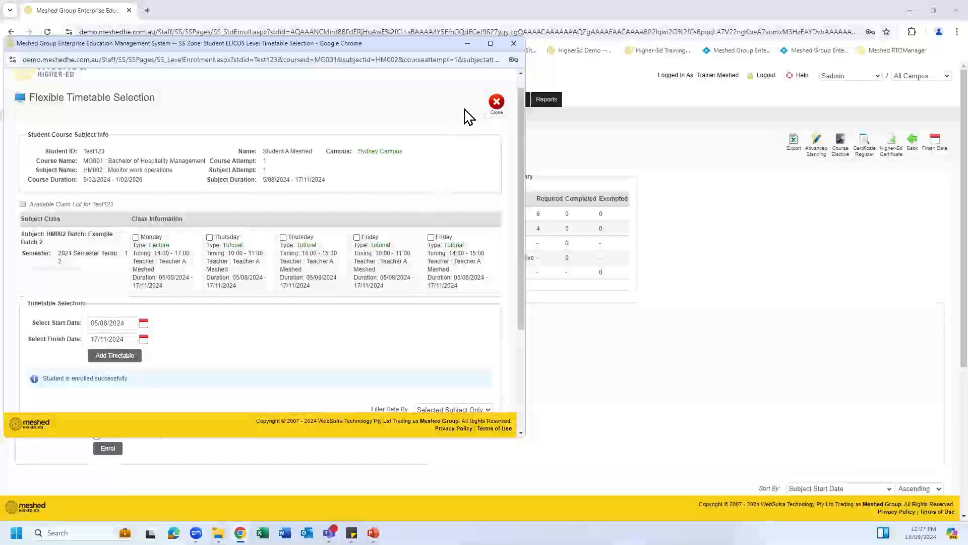
left_click(497, 103)
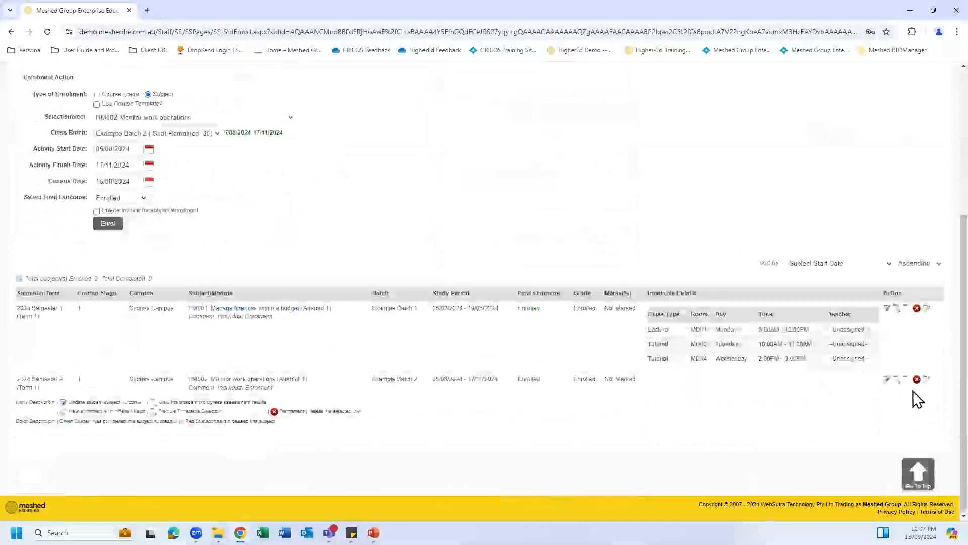
left_click(907, 381)
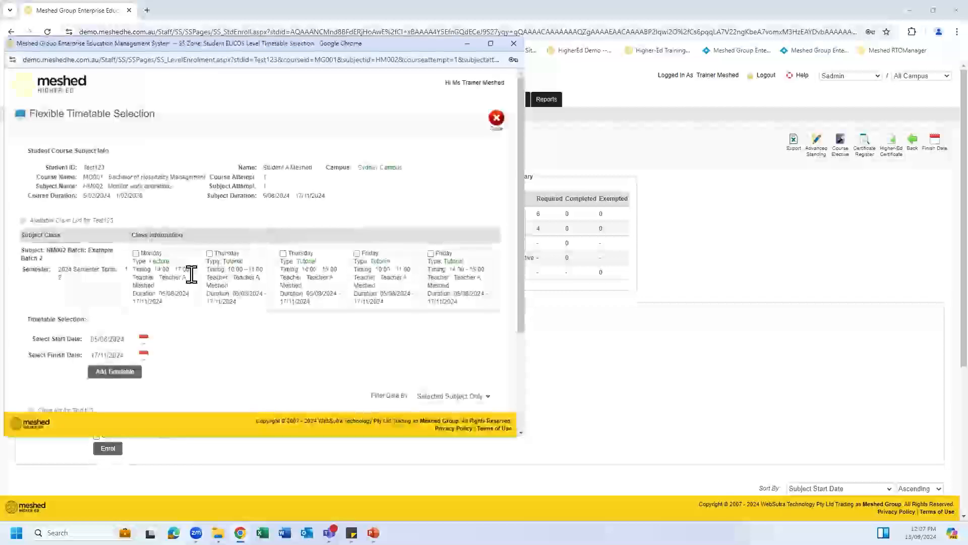
left_click(135, 253)
left_click(209, 253)
left_click(431, 253)
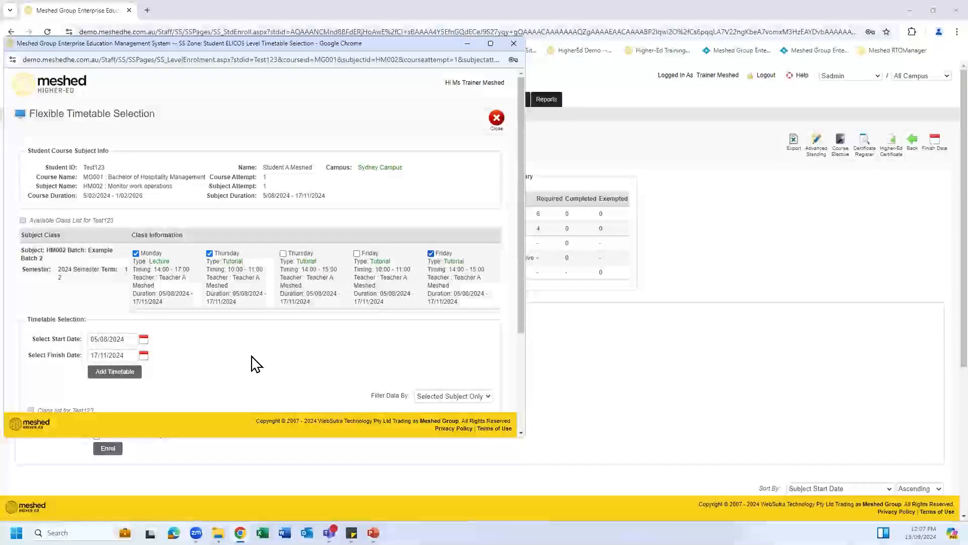
scroll(315, 325, "down", 3)
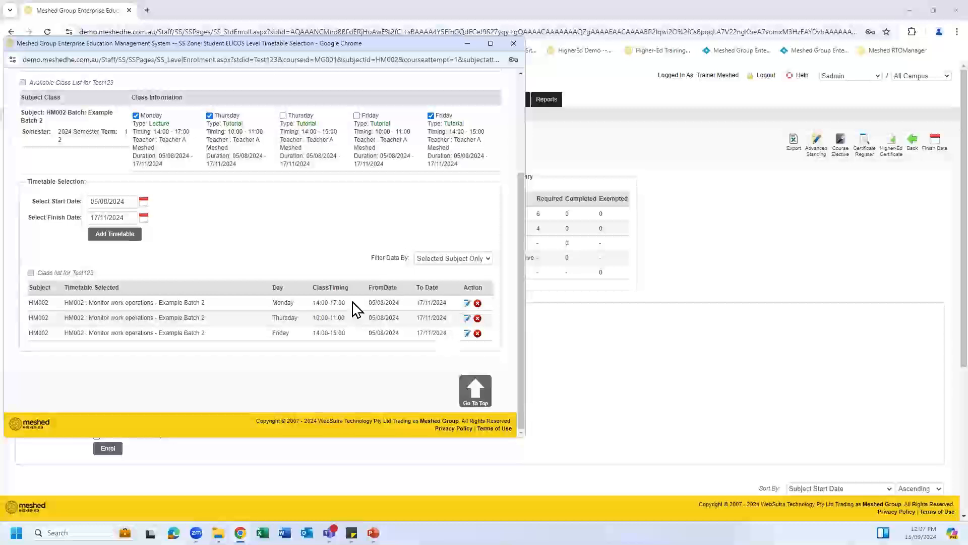
scroll(372, 267, "up", 3)
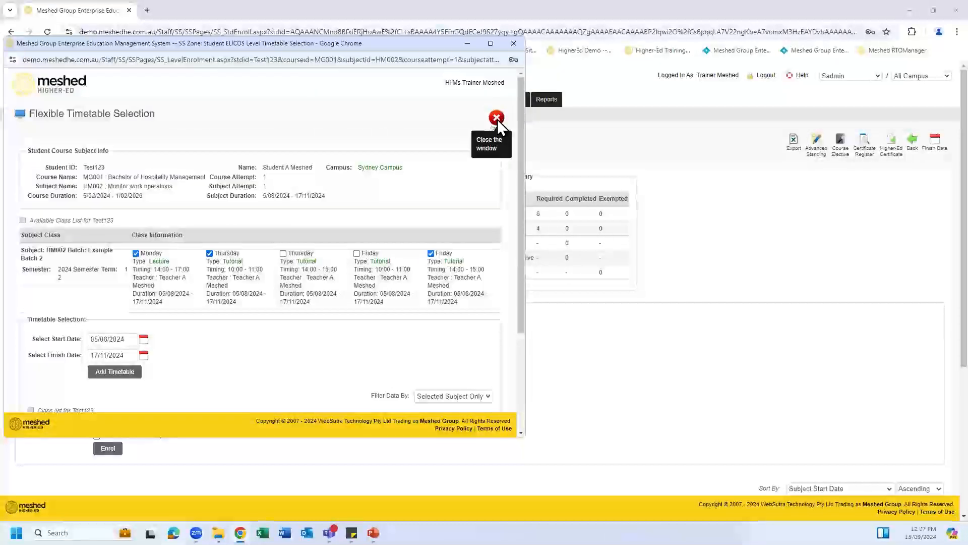
left_click(497, 118)
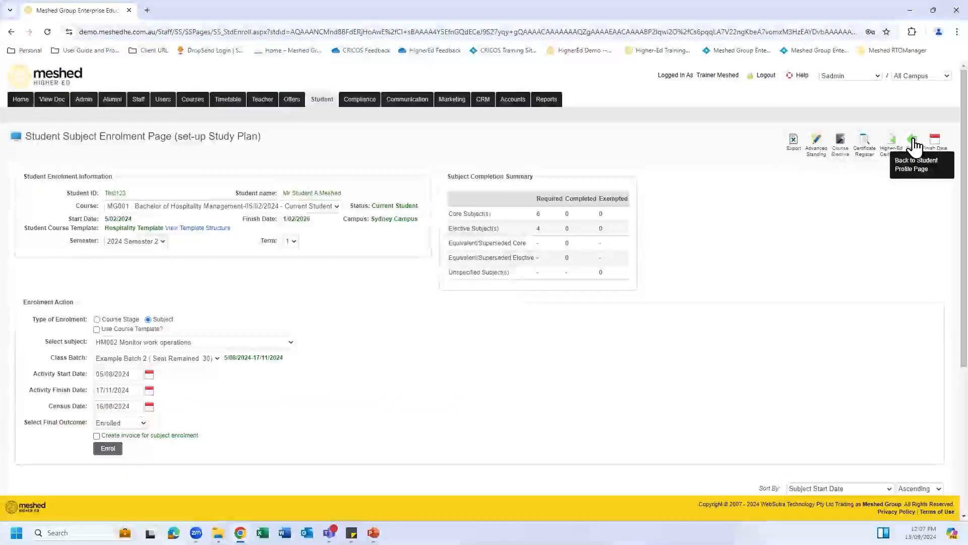
left_click(918, 149)
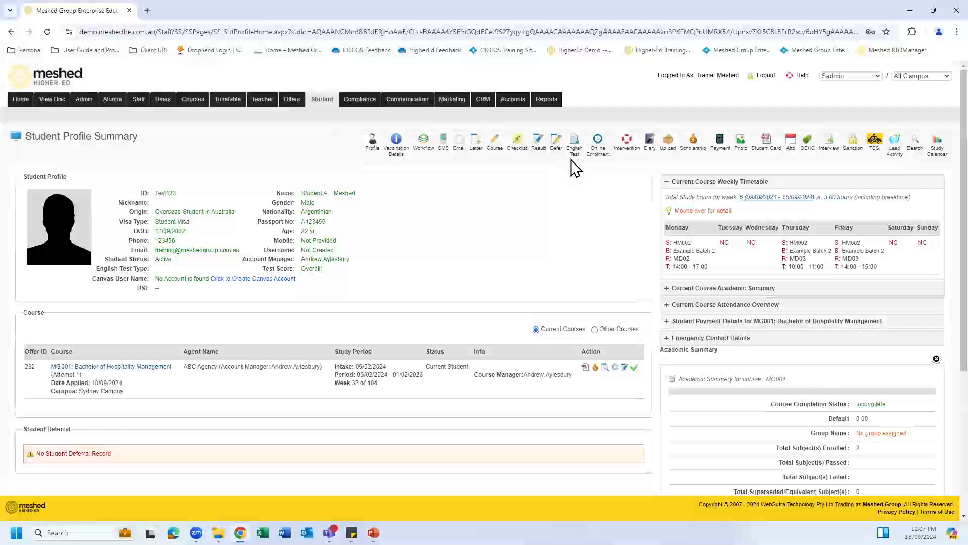
left_click(539, 147)
scroll(569, 260, "down", 6)
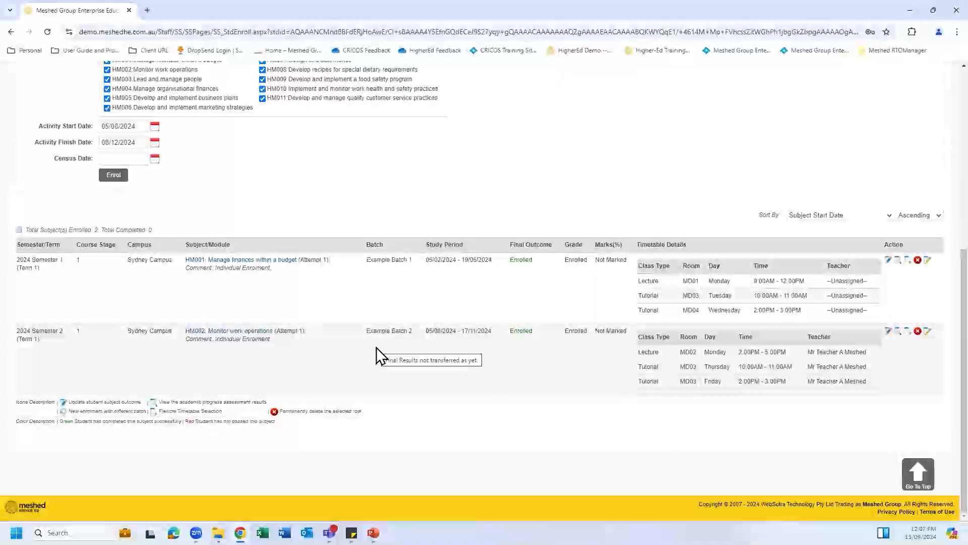
scroll(416, 340, "up", 3)
scroll(415, 334, "up", 3)
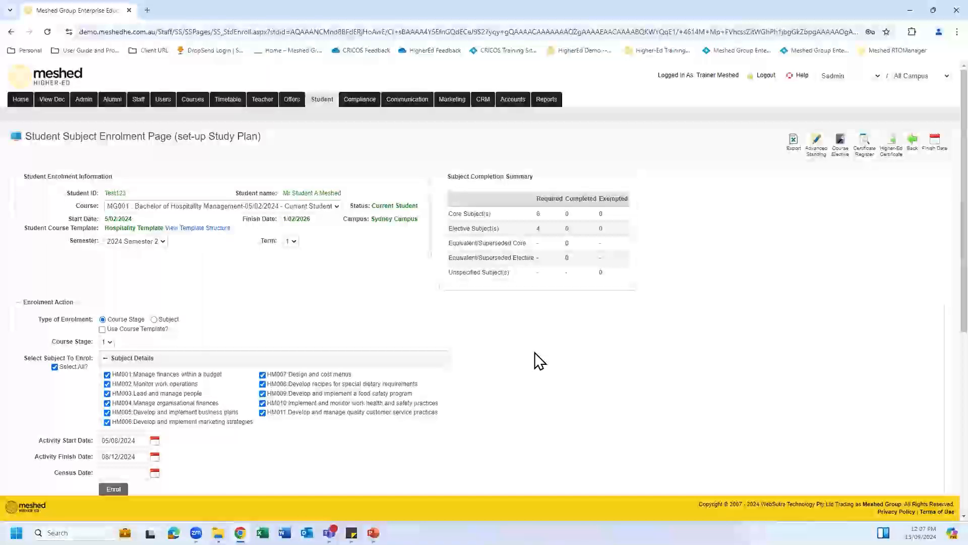
scroll(606, 382, "down", 3)
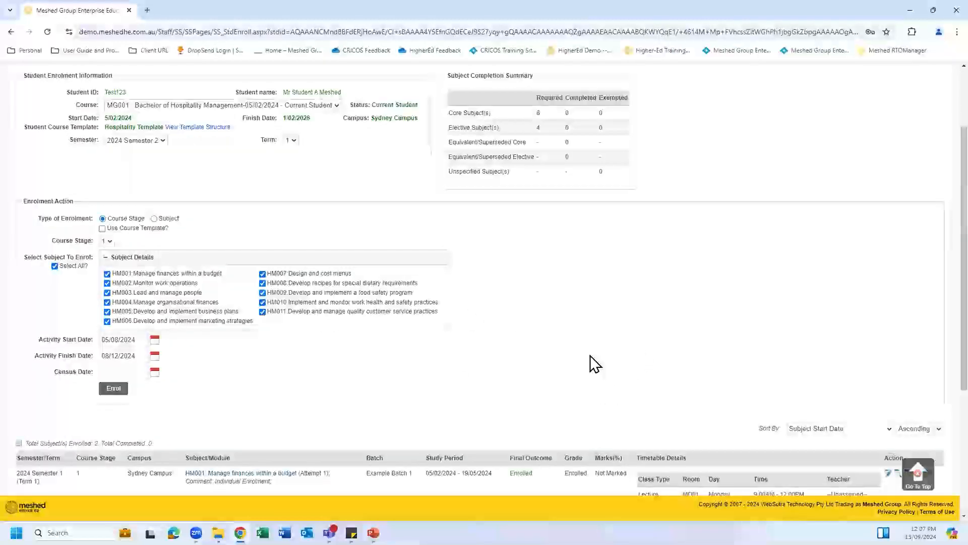
scroll(605, 362, "up", 2)
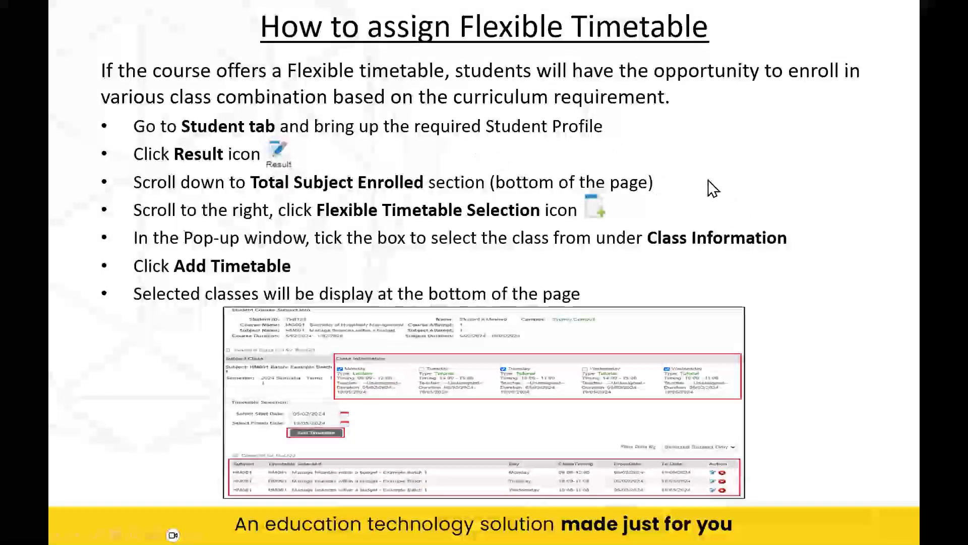
Step: Scroll through the slideshow to review the flexible timetable how-to and Online User Guides slides
scroll(713, 194, "down", 3)
scroll(713, 194, "up", 2)
scroll(713, 194, "up", 1)
scroll(716, 207, "down", 4)
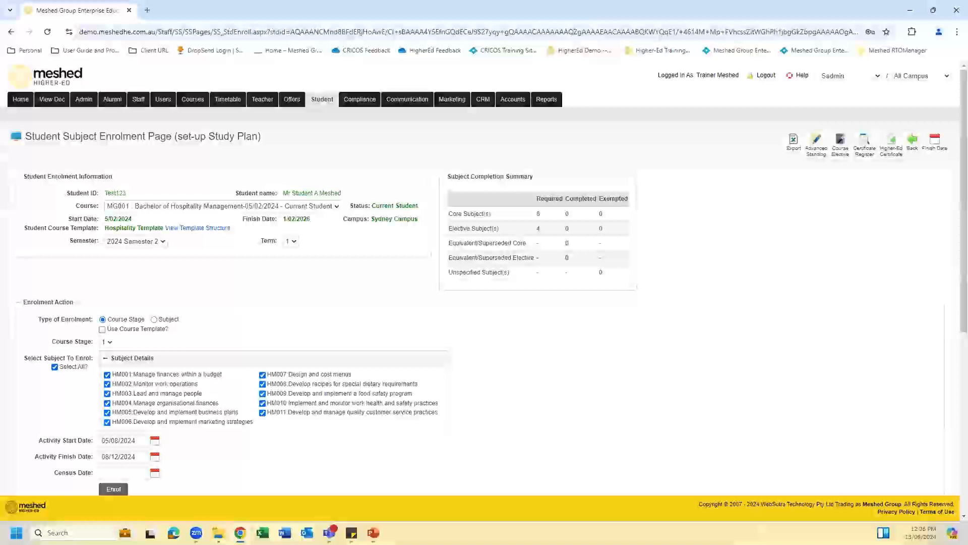
Step: Search the online user guide for 'calendar', view Manage Calendar, then minimise the guide
left_click(801, 77)
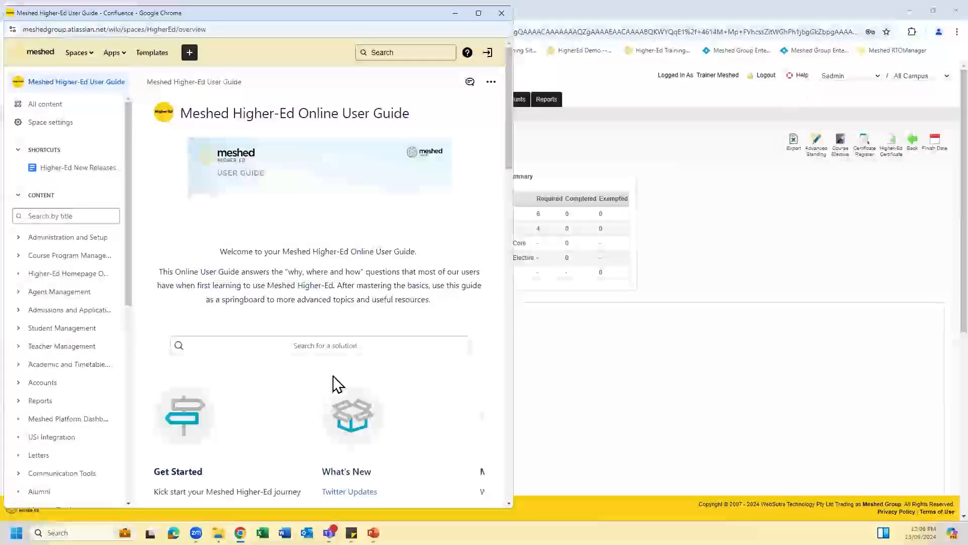
left_click(344, 346)
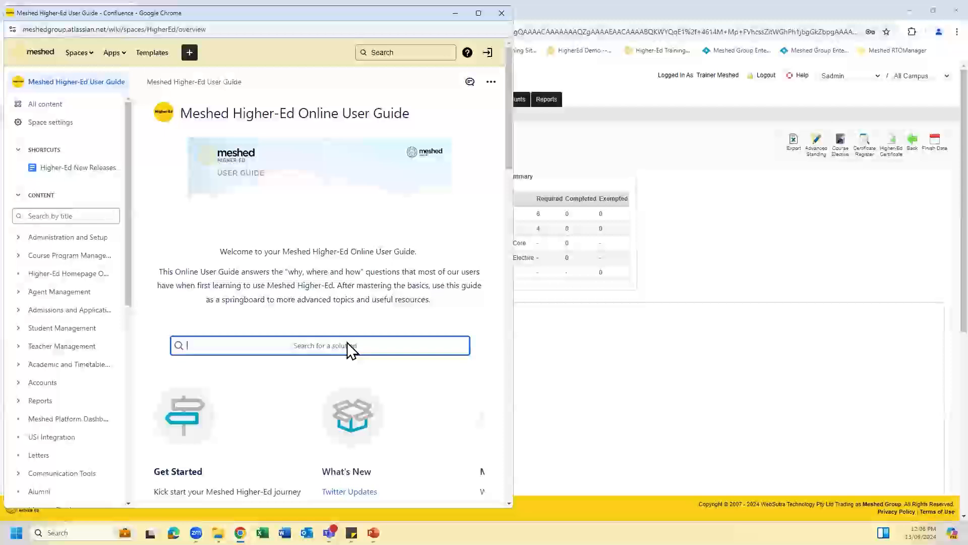
type("cl")
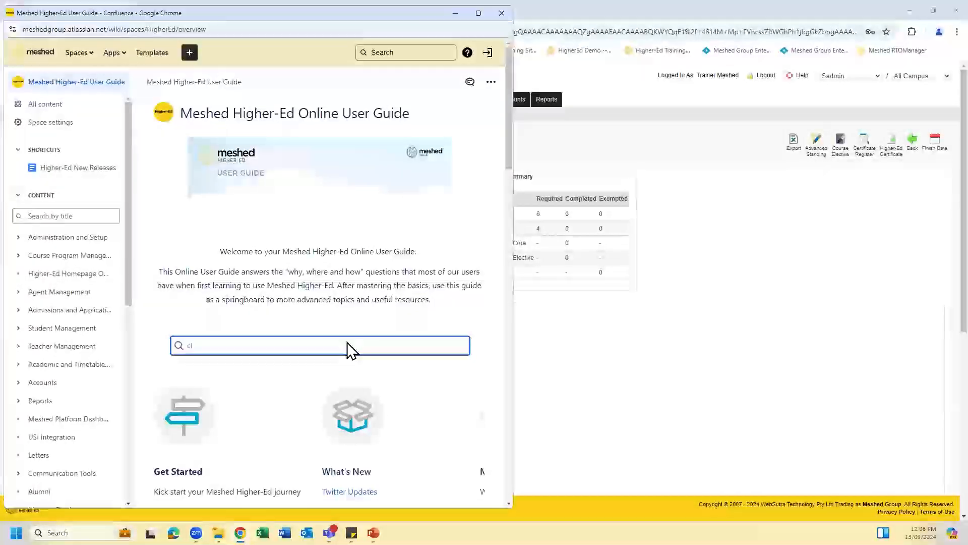
type("lendar")
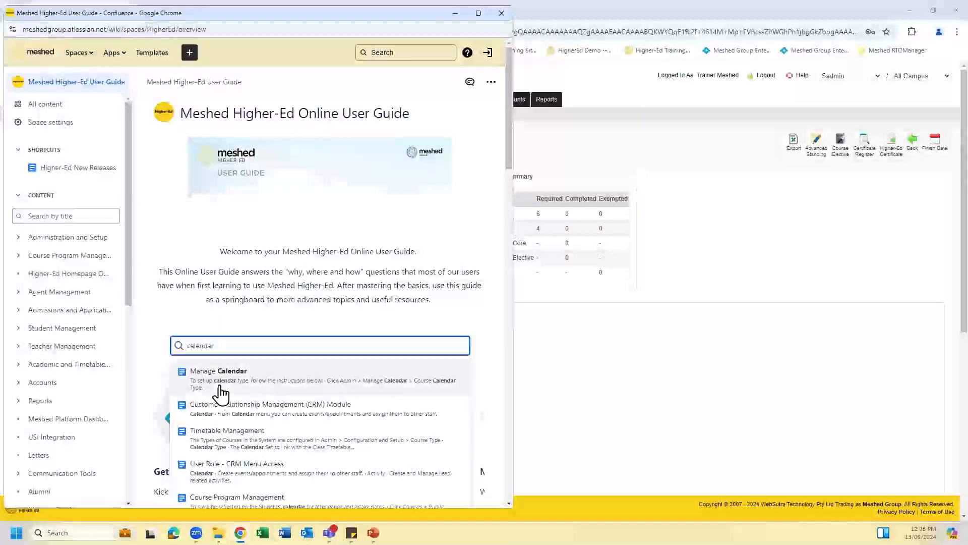
left_click(238, 382)
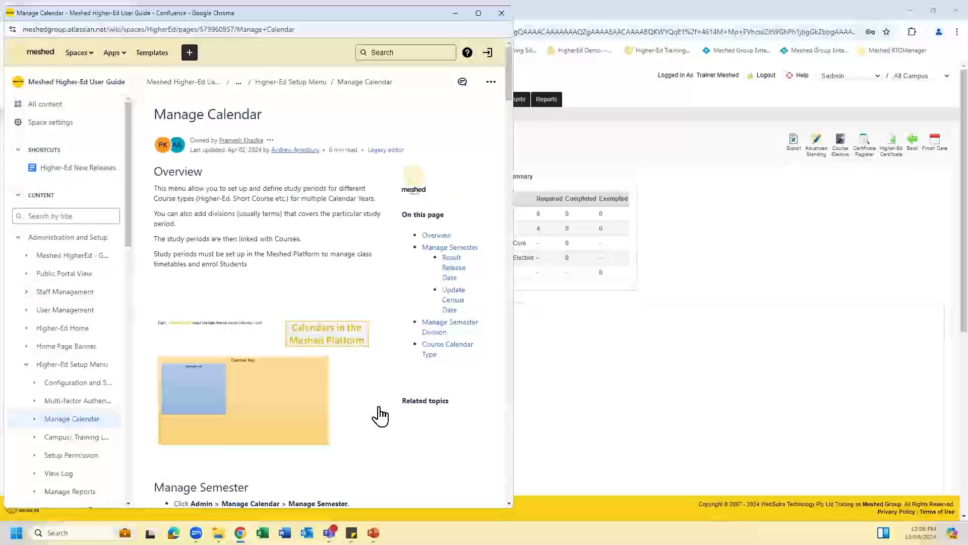
left_click(455, 14)
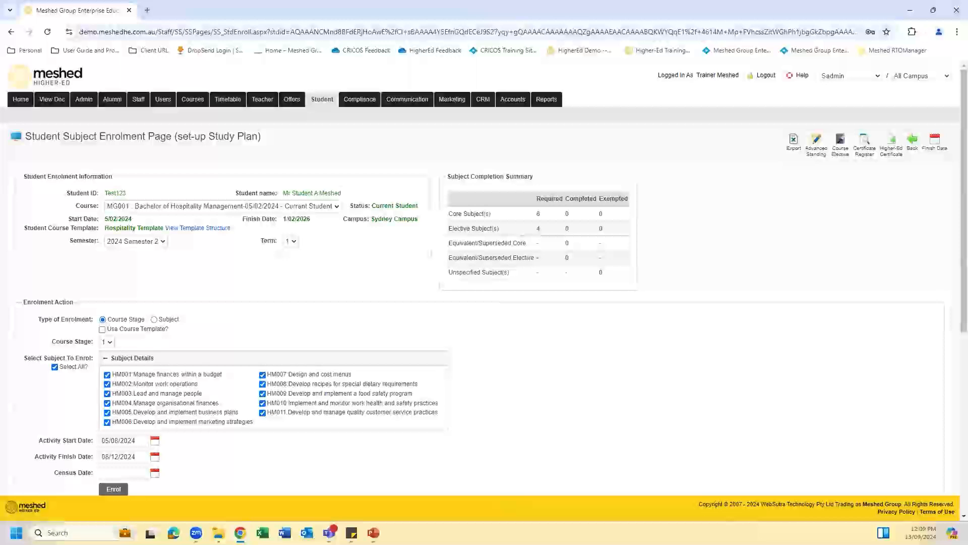
Step: Return the PowerPoint slideshow to the front, showing the Online User Guides slide
mouse_move(373, 533)
left_click(484, 494)
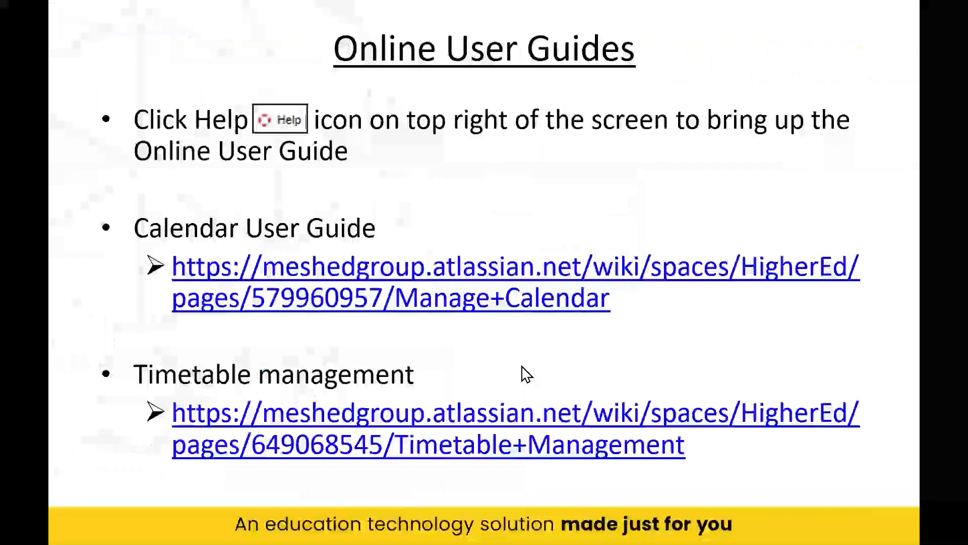